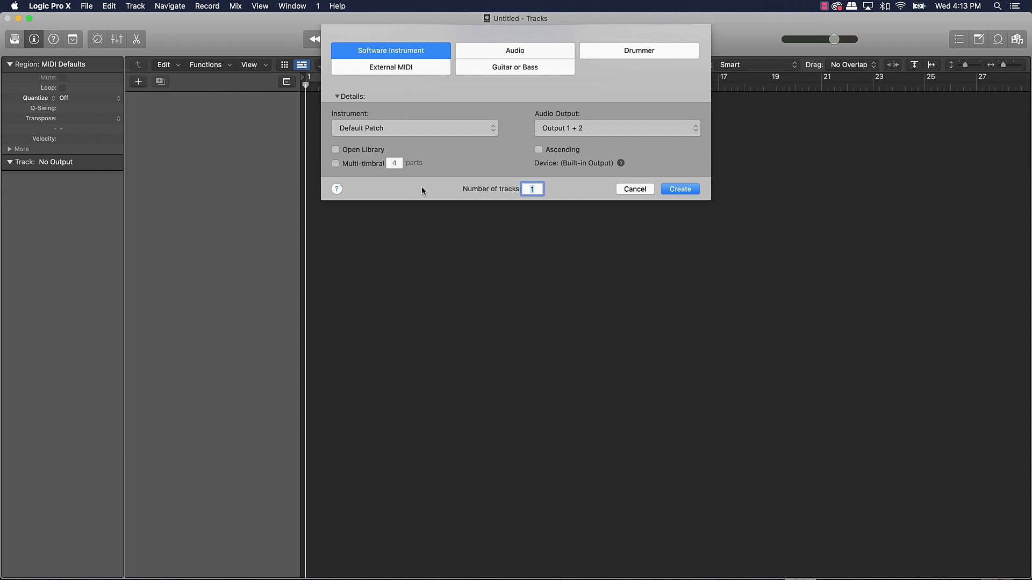
# Create one software instrument track with Spectrasonics Omnisphere as its instrument.
pyautogui.click(436, 128)
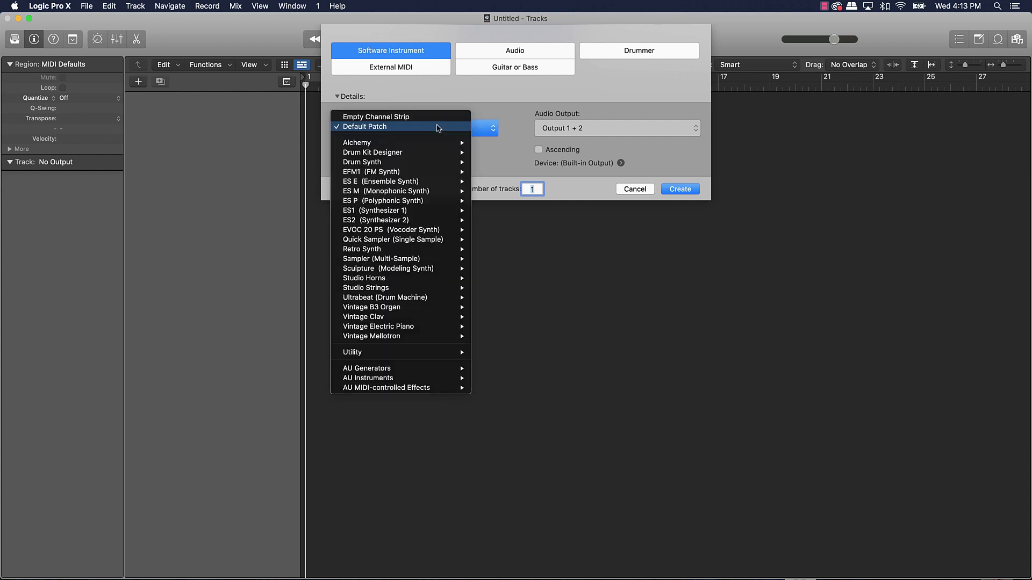
pyautogui.moveTo(398, 368)
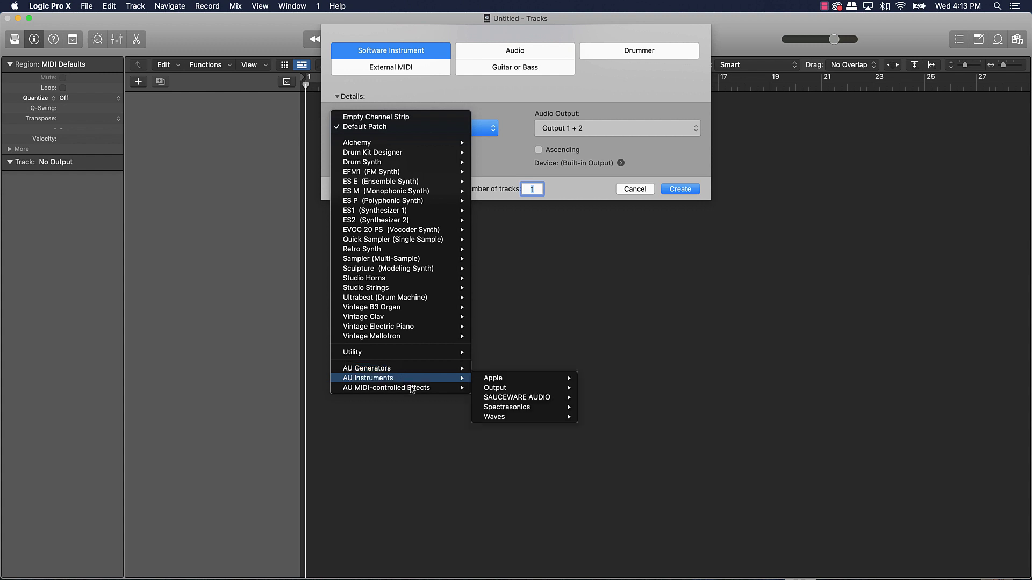
pyautogui.moveTo(429, 379)
pyautogui.moveTo(525, 408)
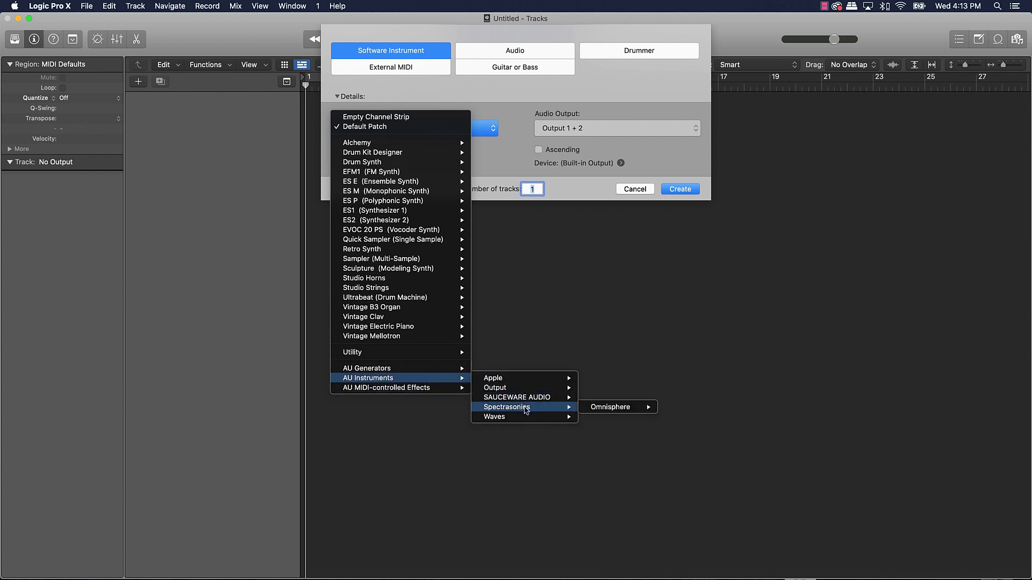
pyautogui.moveTo(601, 408)
pyautogui.click(697, 410)
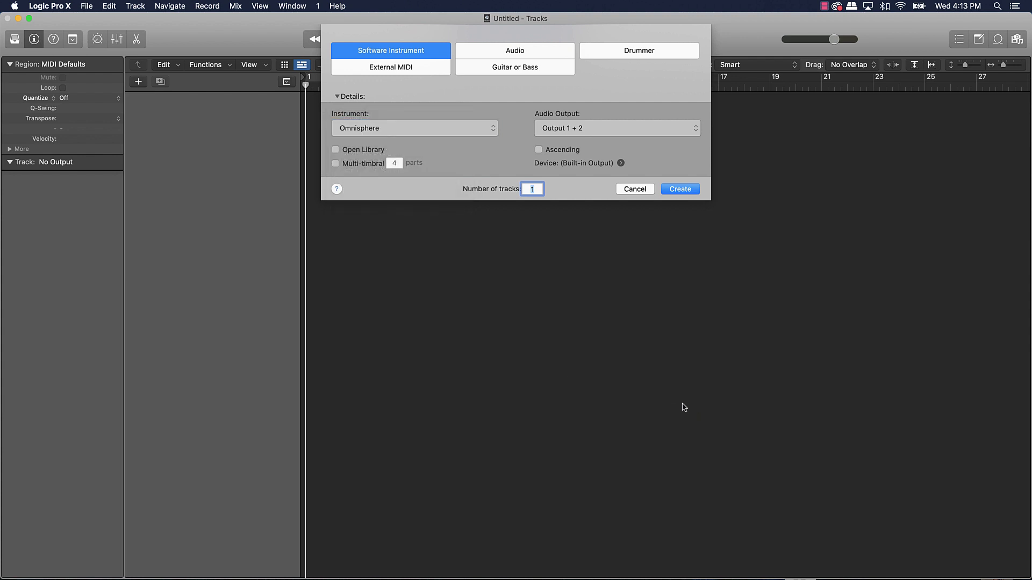
pyautogui.click(682, 192)
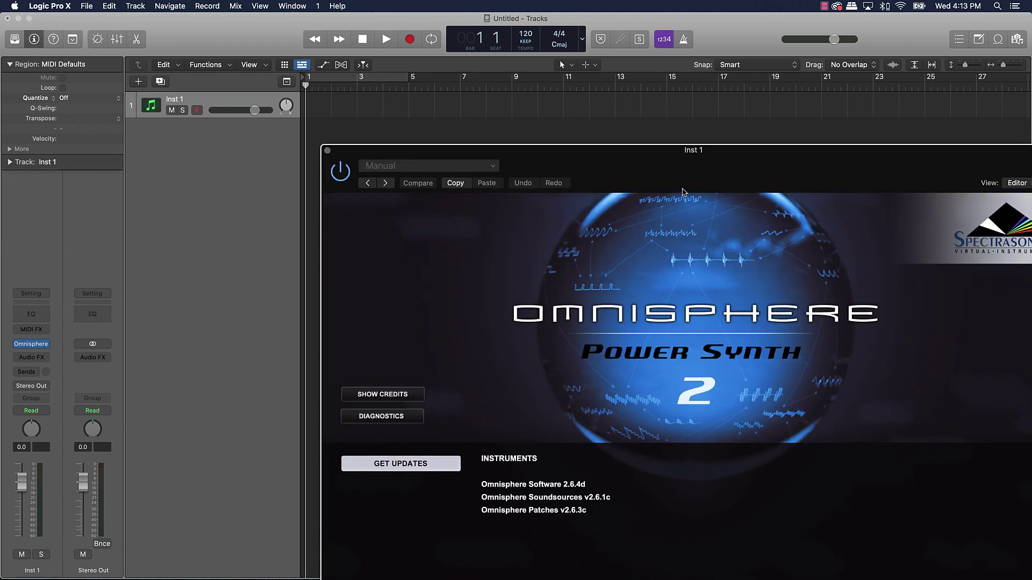
# Show the Musical Typing window higher on the screen and switch it to the piano keyboard layout.
pyautogui.press('super+k')
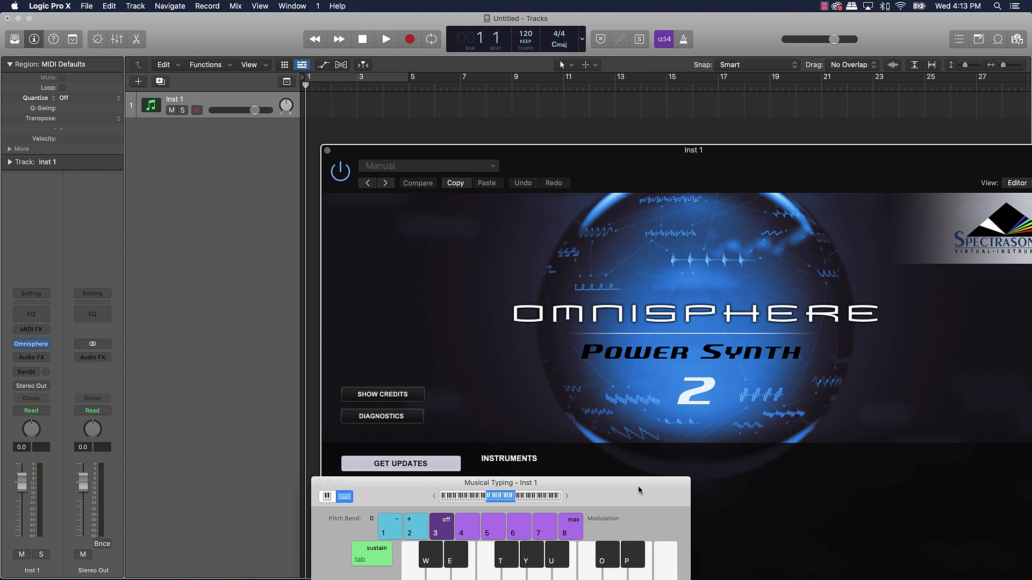
pyautogui.moveTo(639, 490); pyautogui.dragTo(573, 248)
pyautogui.click(296, 255)
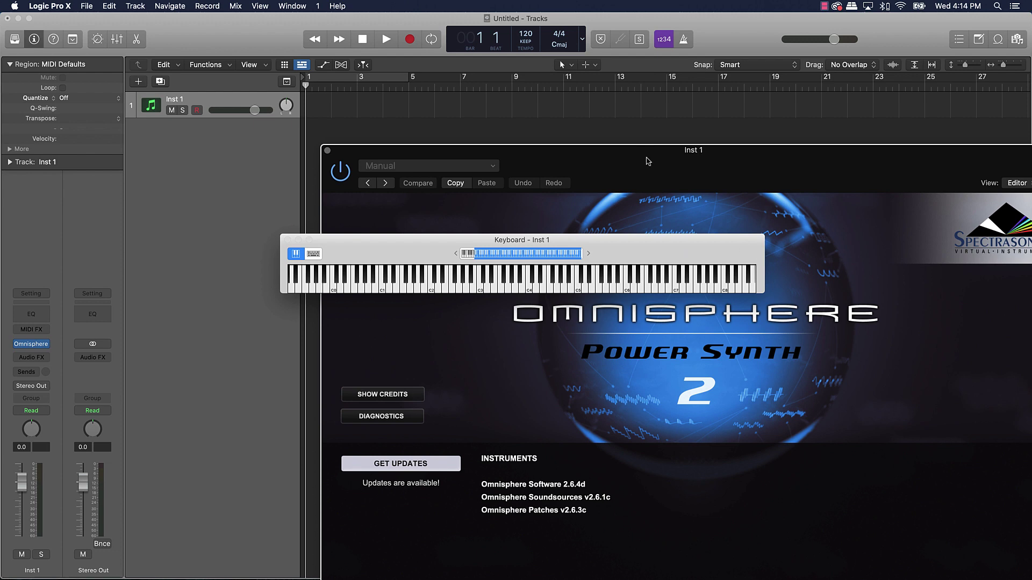
# Uncover the track inspector by moving the Omnisphere window, and set the Inst 1 track's MIDI channel to 1.
pyautogui.moveTo(608, 172); pyautogui.dragTo(372, 73)
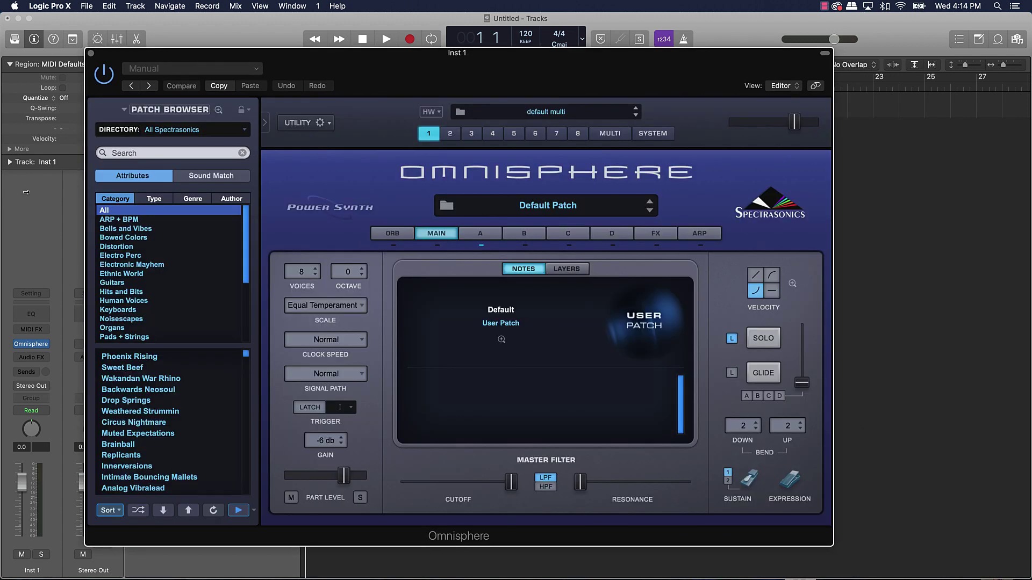
pyautogui.click(29, 221)
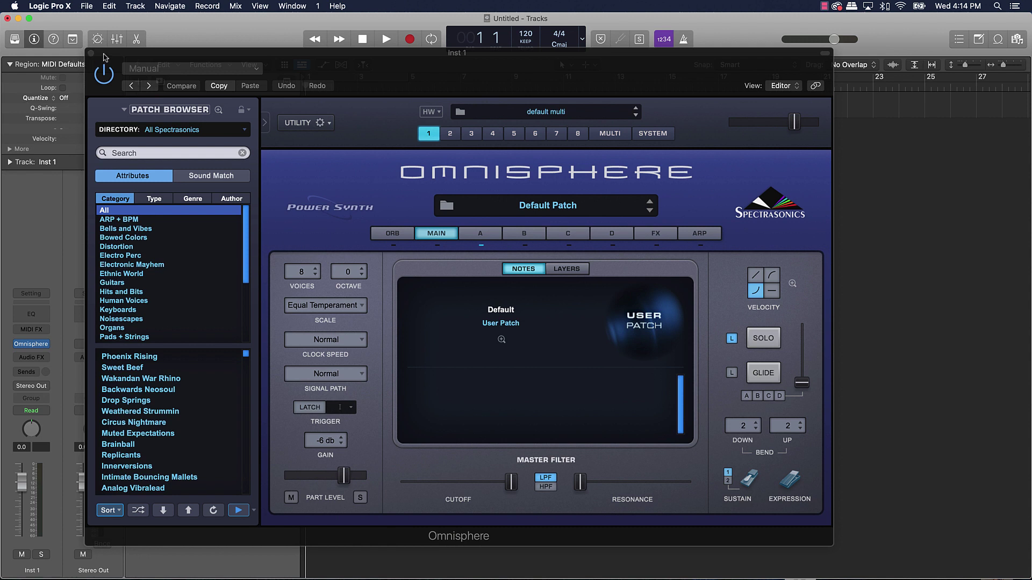
pyautogui.moveTo(104, 54); pyautogui.dragTo(254, 44)
pyautogui.click(11, 64)
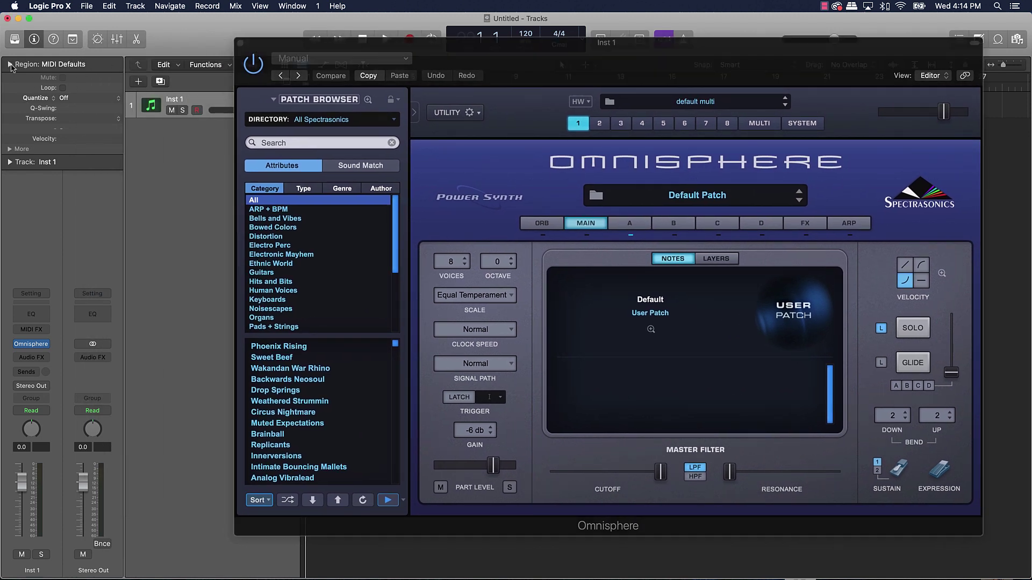
pyautogui.click(10, 65)
pyautogui.click(10, 162)
pyautogui.click(60, 208)
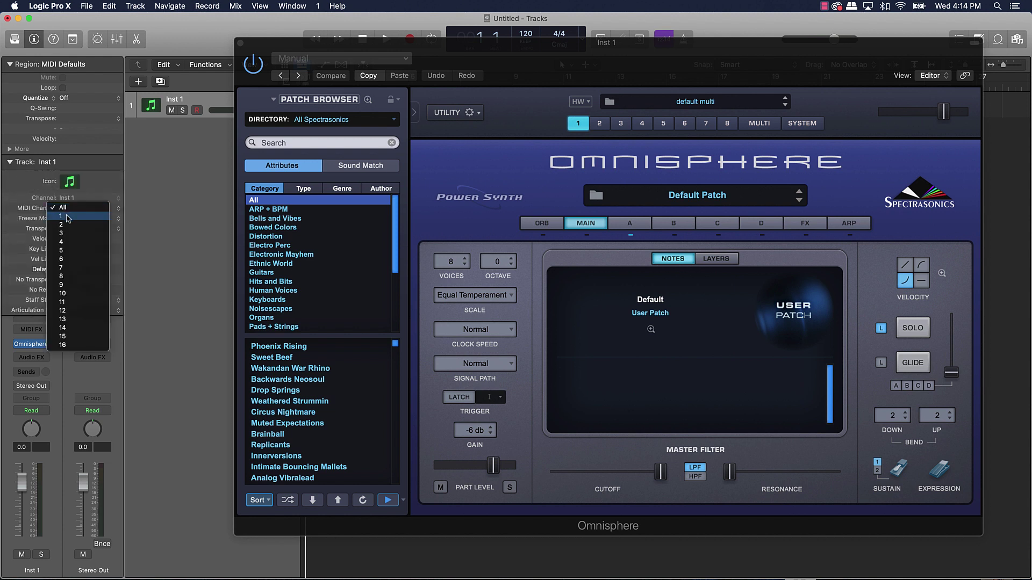
pyautogui.click(68, 217)
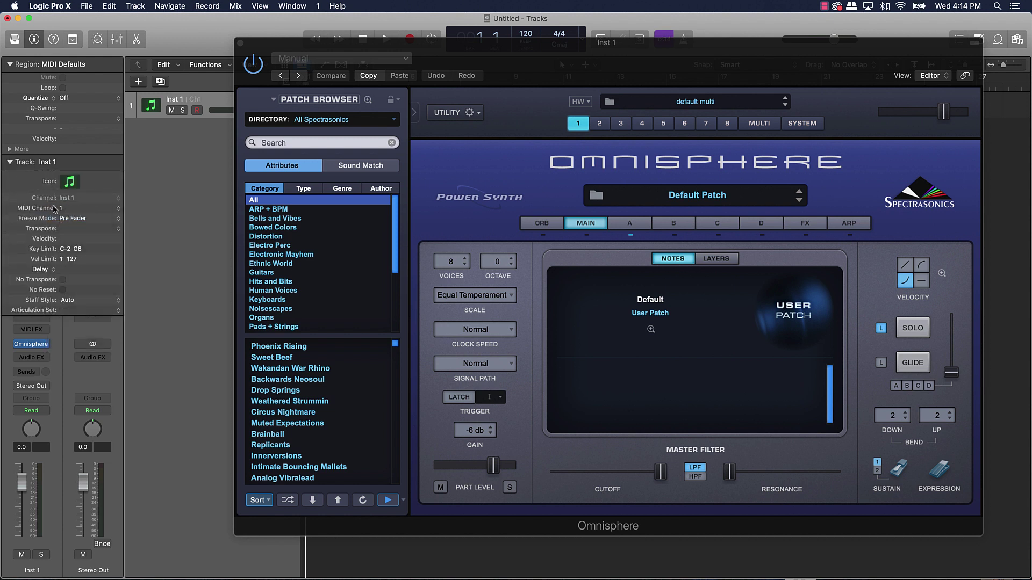
pyautogui.click(10, 162)
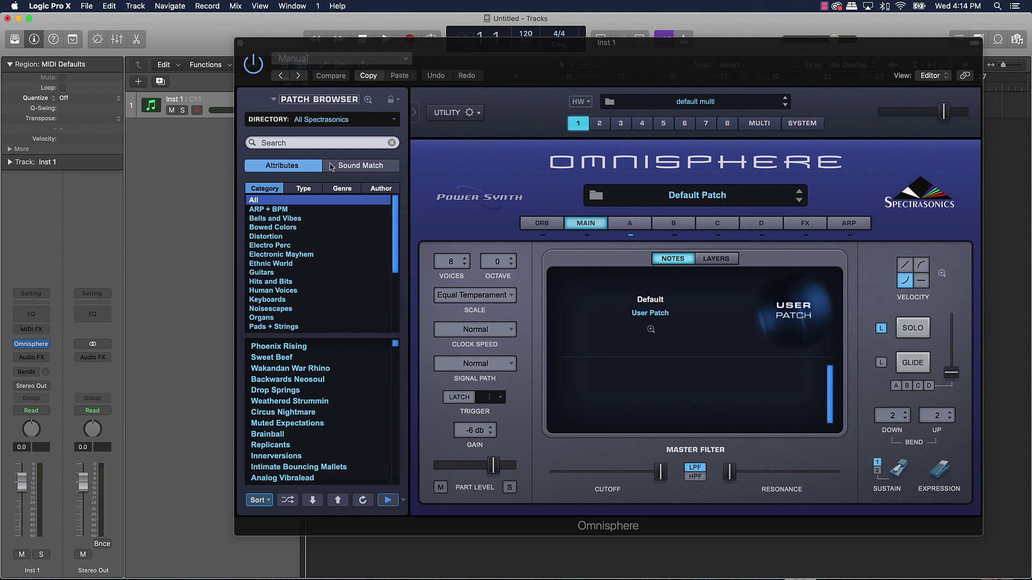
pyautogui.click(332, 143)
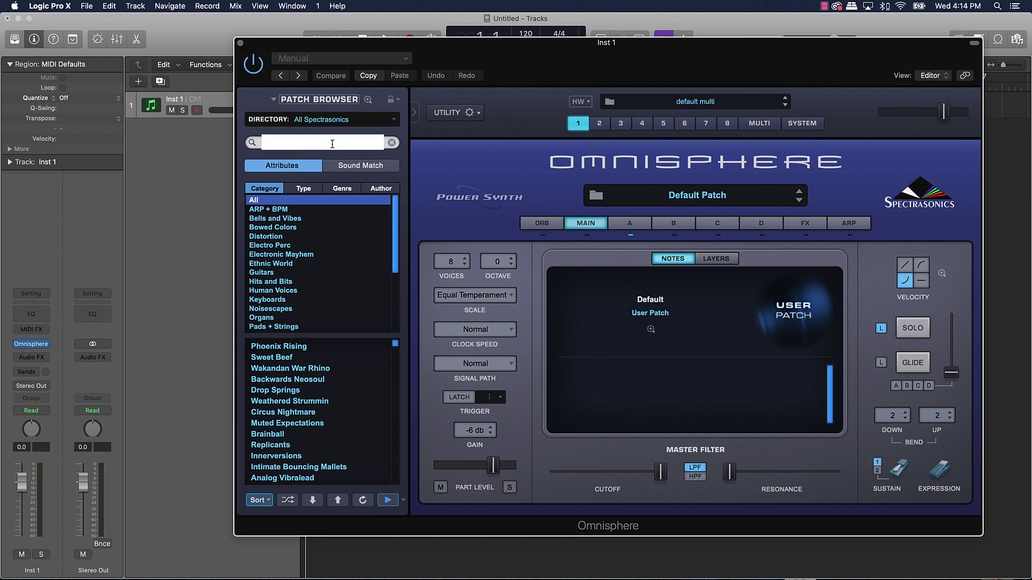
pyautogui.press('h')
pyautogui.press('o')
pyautogui.press('r')
pyautogui.press('n')
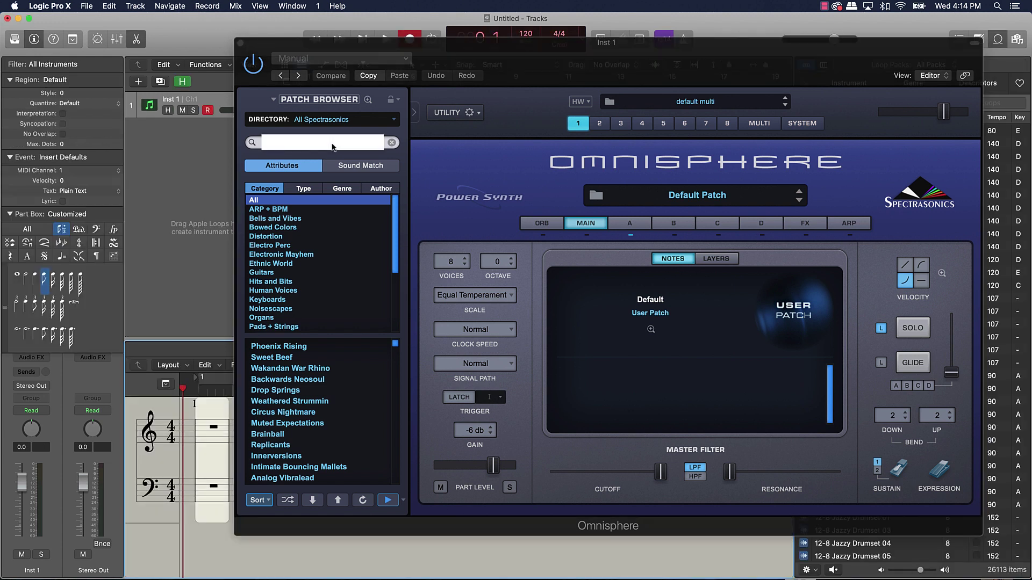
# Search the Omnisphere patches for "horns" and audition Human French Horns, Old Car Horn, SYST1 - Hornswoggled and Triumph Horns.
pyautogui.click(290, 139)
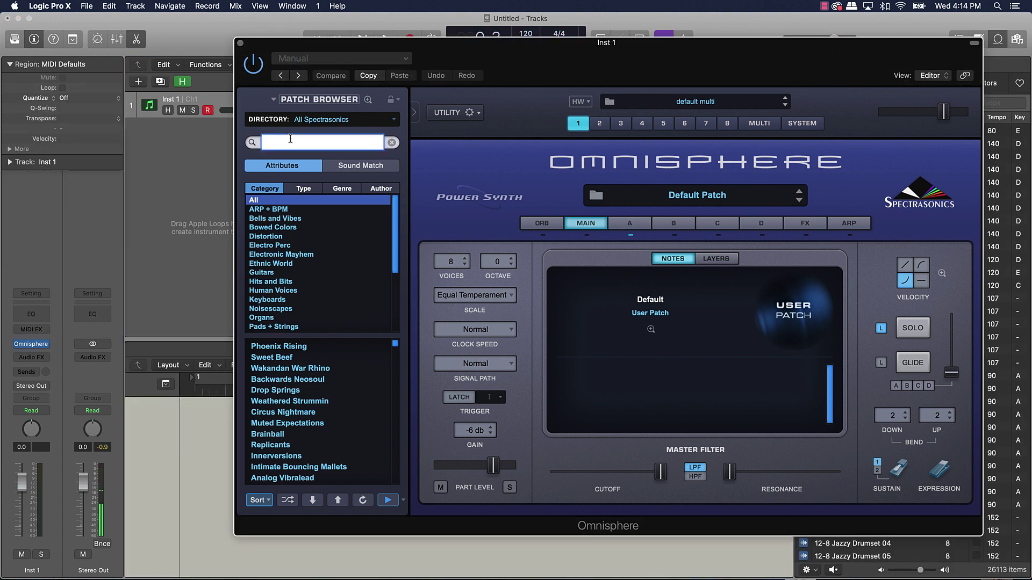
pyautogui.write('horns')
pyautogui.press('Return')
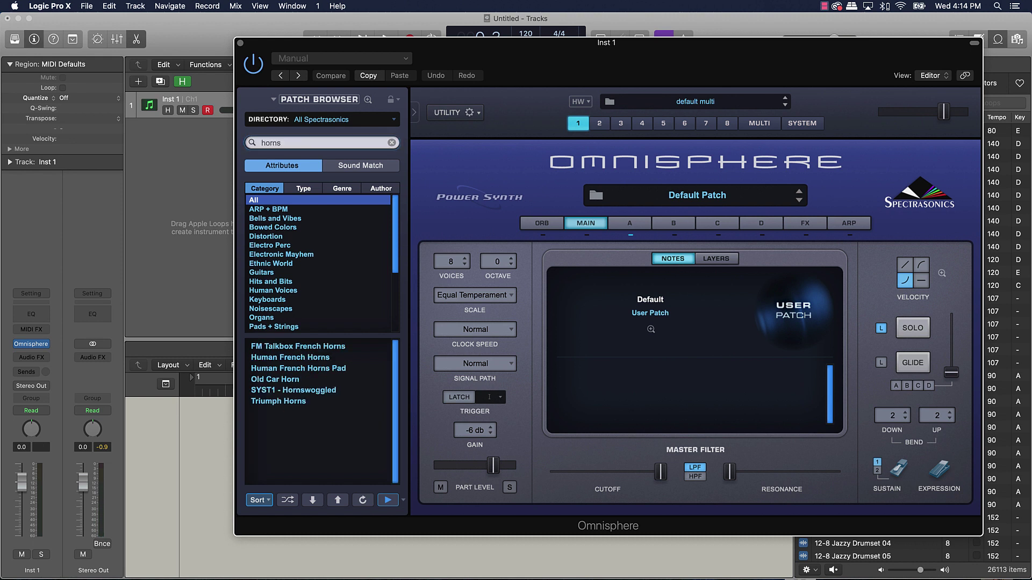
pyautogui.click(296, 358)
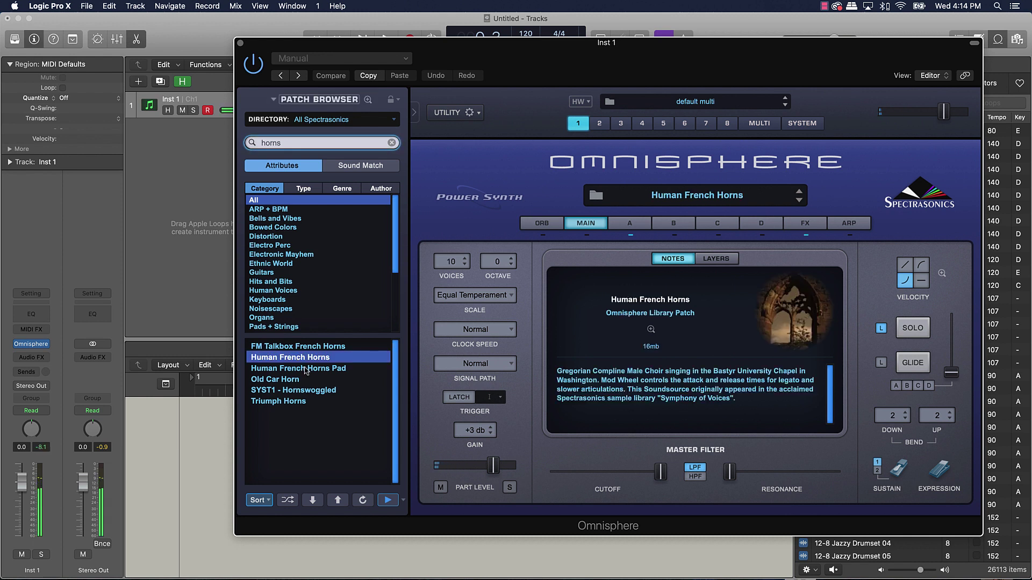
pyautogui.click(279, 380)
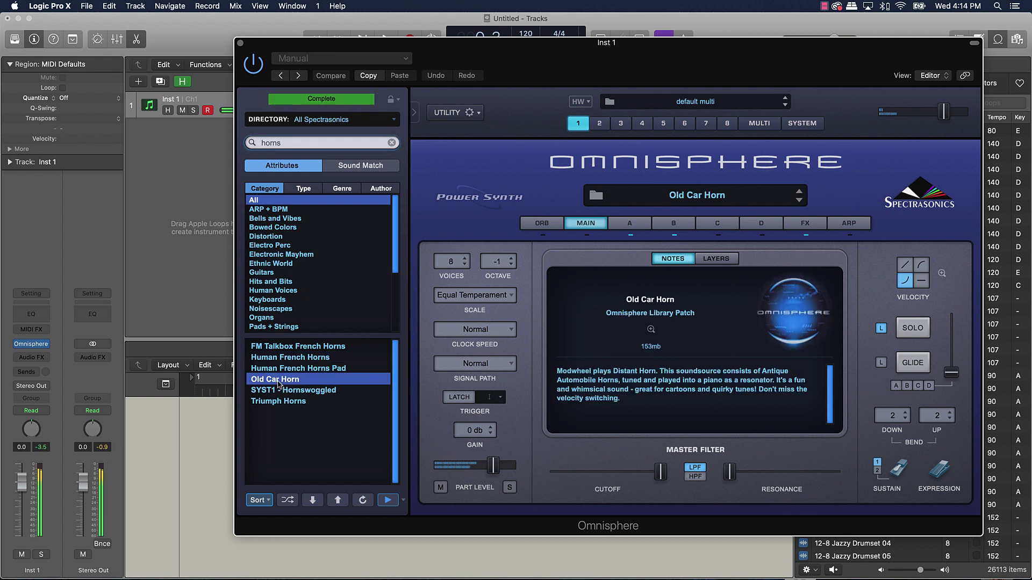
pyautogui.click(283, 388)
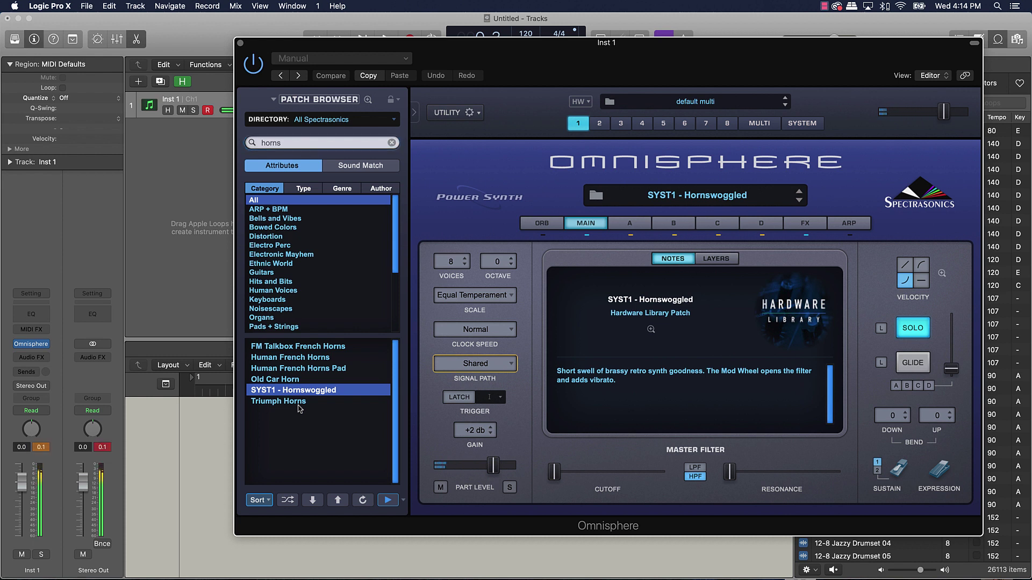
pyautogui.click(299, 402)
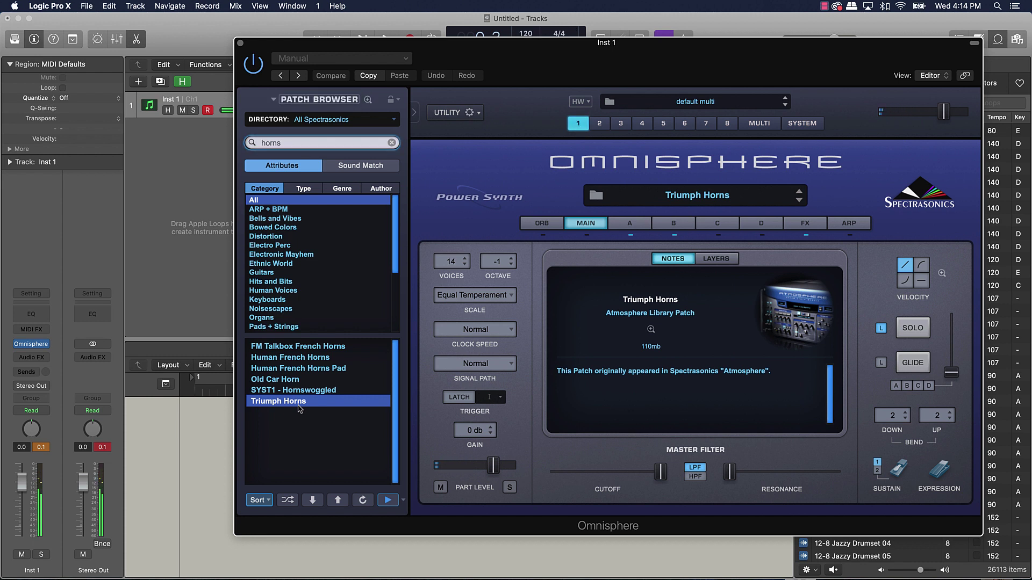
# Search the Omnisphere patches for "brass" and load See Through Brass after trying SH01A - Tubana and SH01A - Brassy Bass.
pyautogui.scroll(-5, 315, 316)
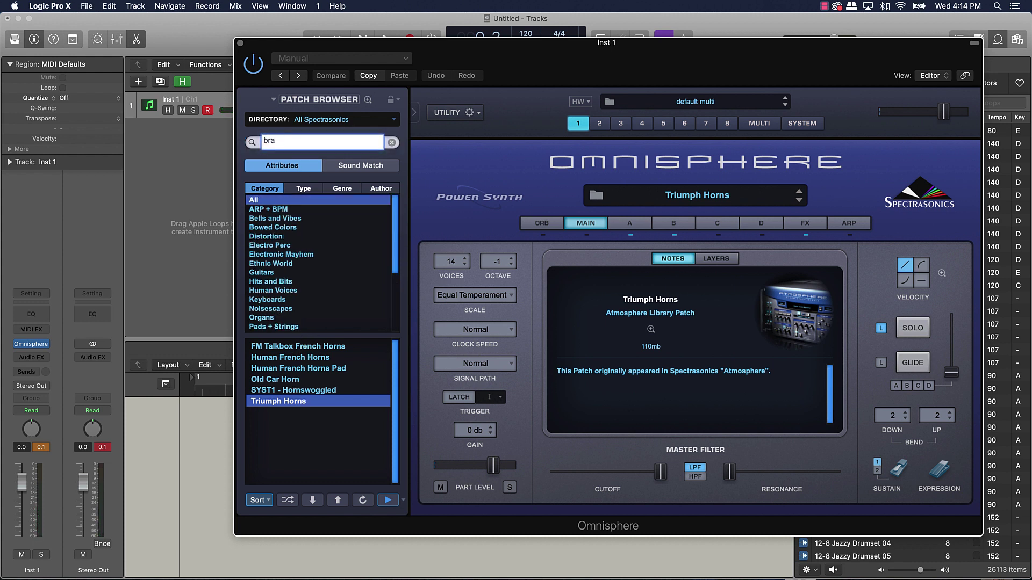
pyautogui.press('Return')
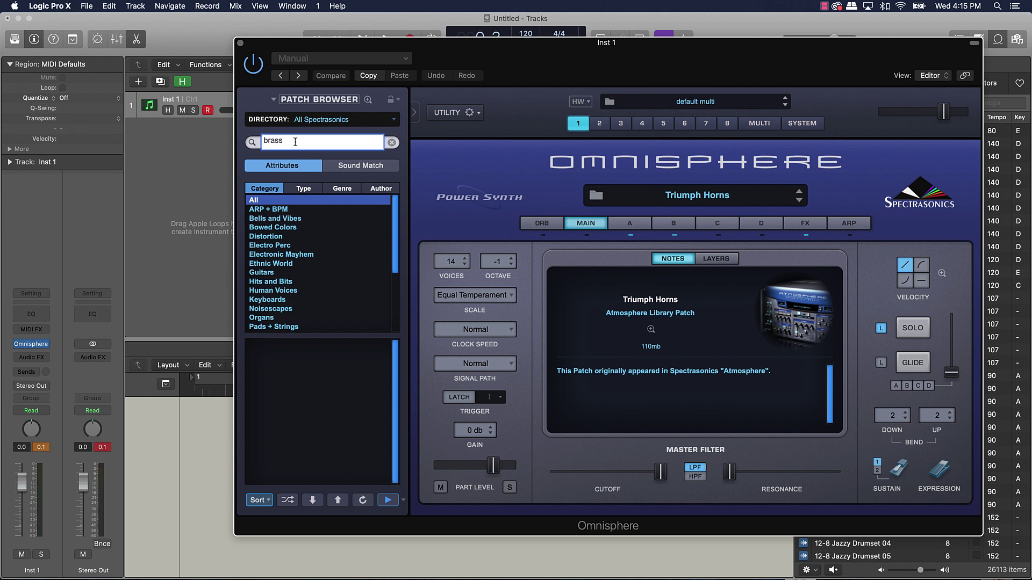
pyautogui.press('Return')
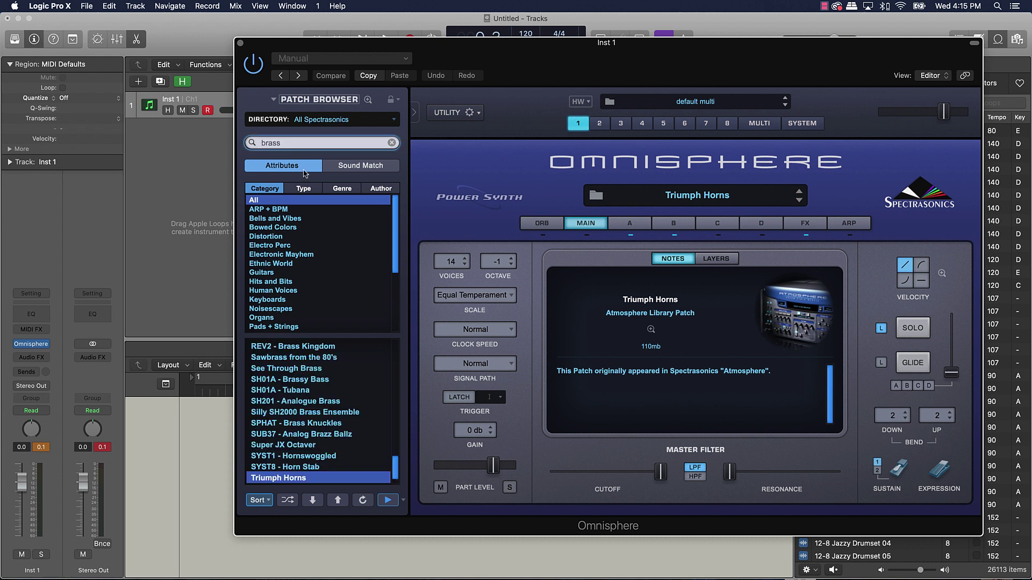
pyautogui.click(300, 391)
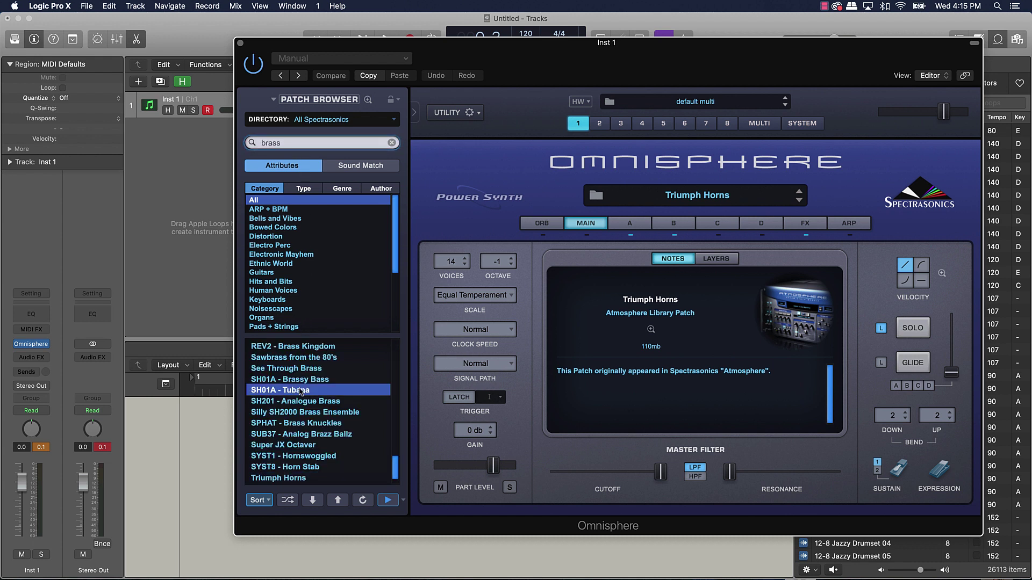
pyautogui.click(305, 380)
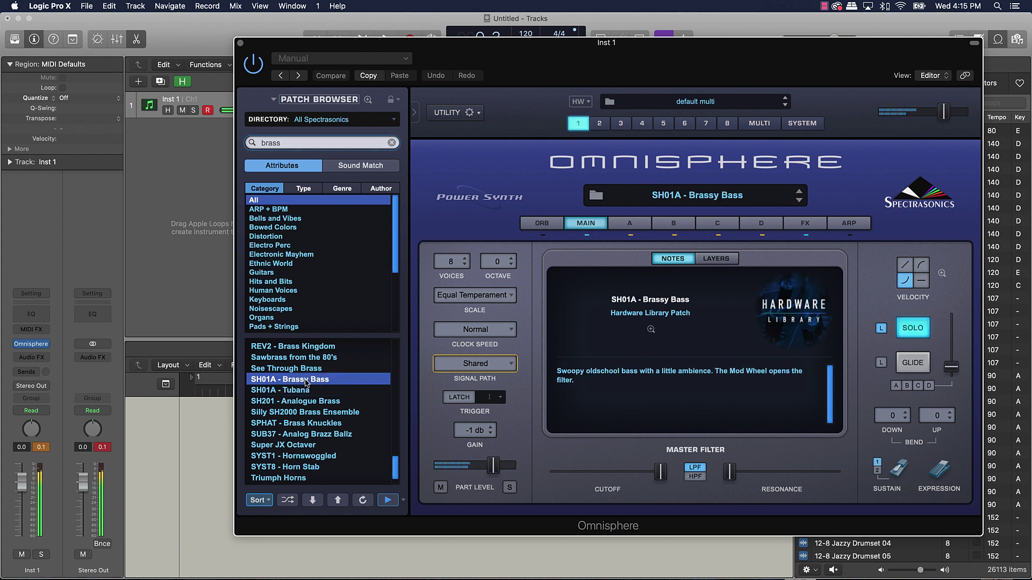
pyautogui.click(311, 372)
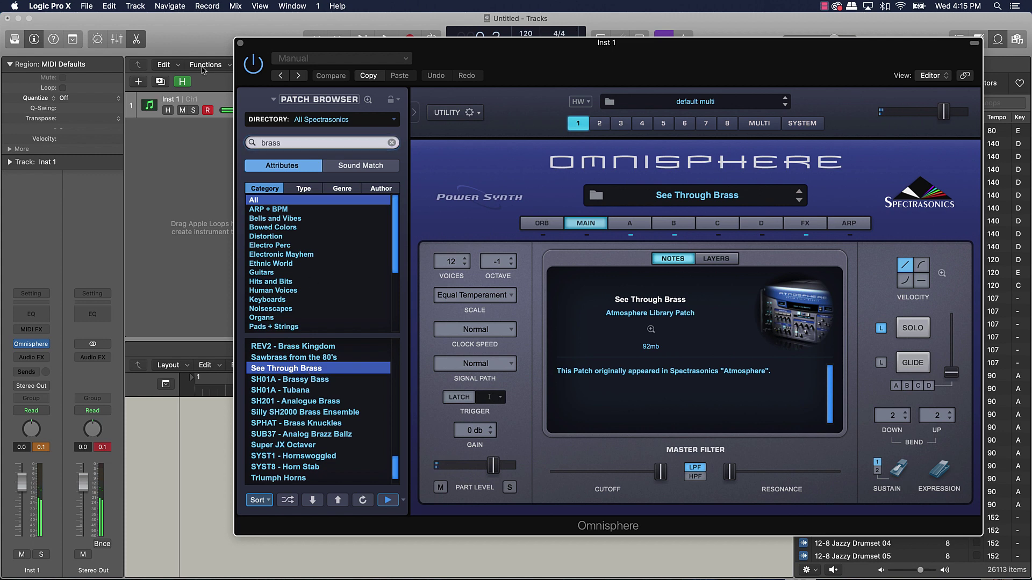
# Clear the workspace by closing the Omnisphere window, the score editor and the loop browser, and move the keyboard window slightly.
pyautogui.click(241, 43)
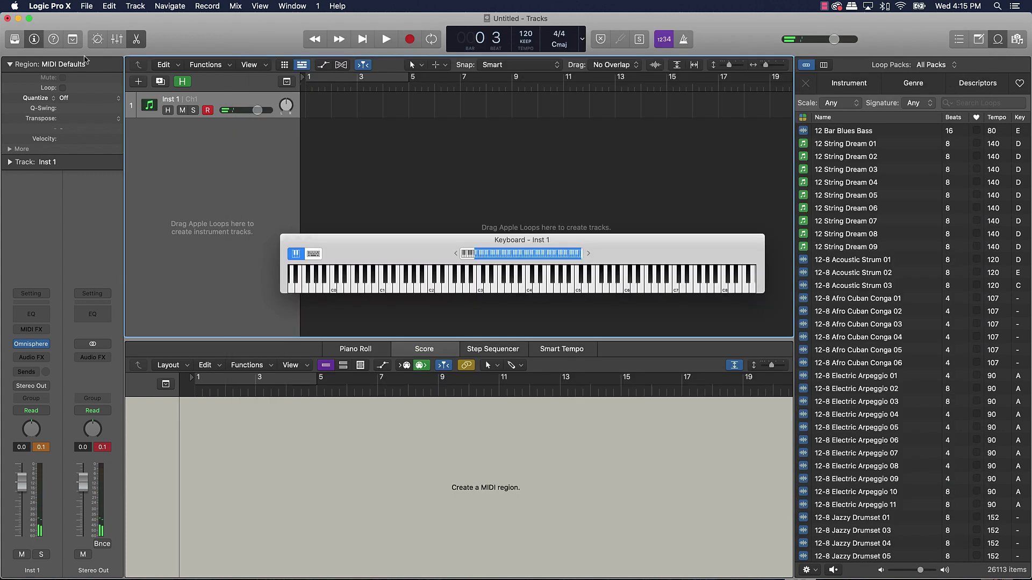
pyautogui.click(136, 39)
pyautogui.click(998, 38)
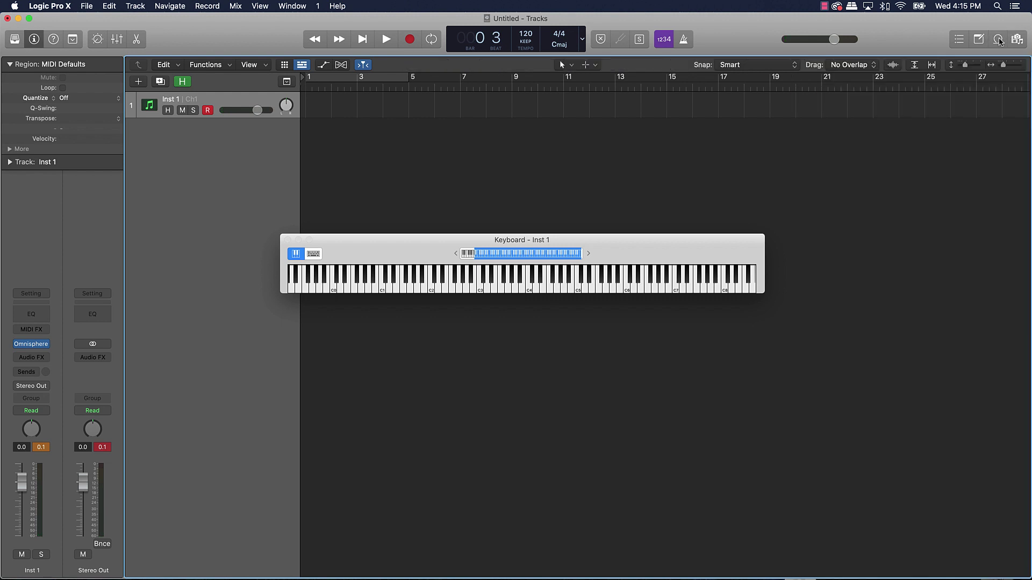
pyautogui.moveTo(719, 253); pyautogui.dragTo(741, 273)
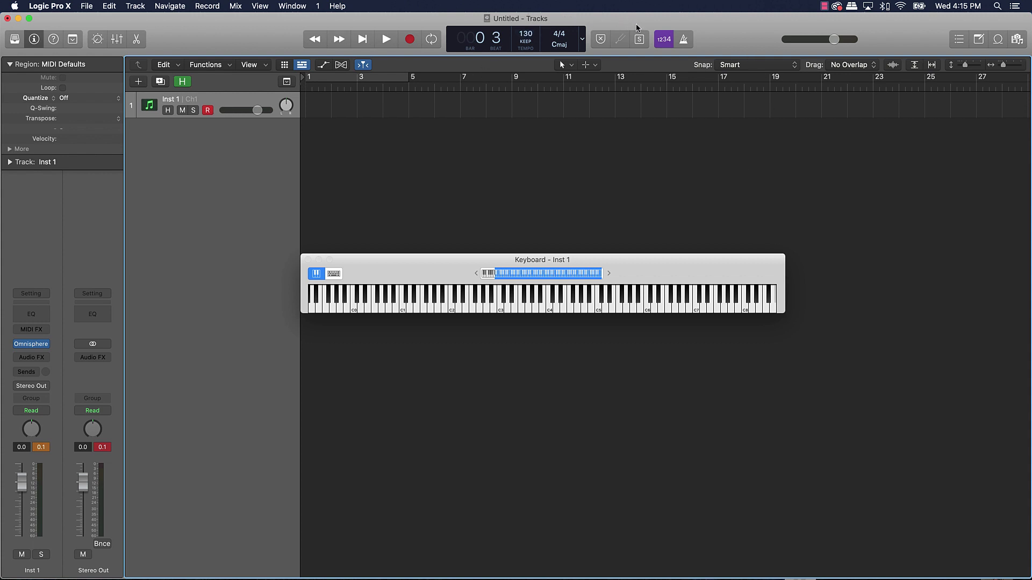
# Record a four-bar repeated-chord part on the Inst 1 track at 130 BPM with the metronome click on.
pyautogui.click(680, 40)
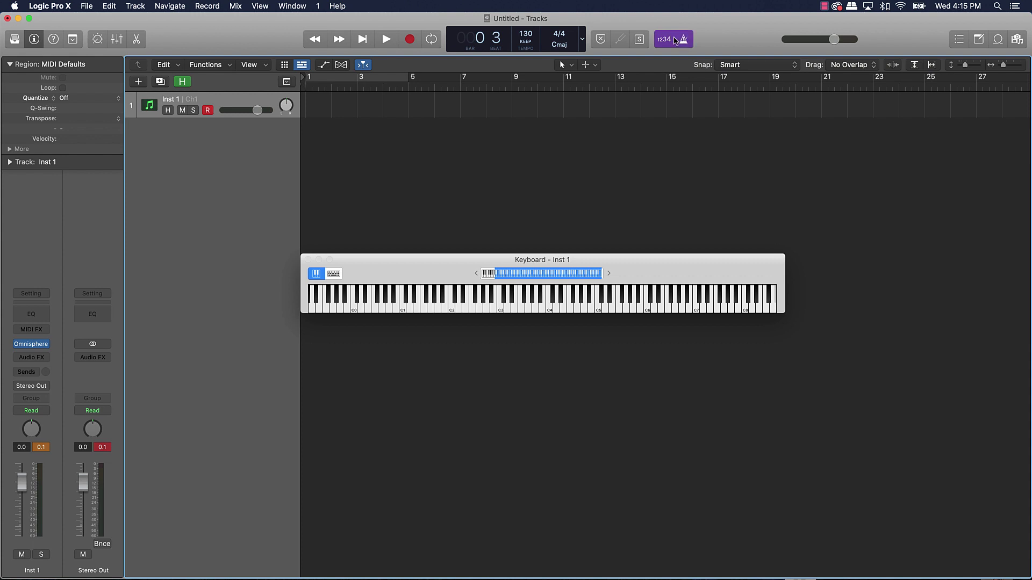
pyautogui.click(409, 39)
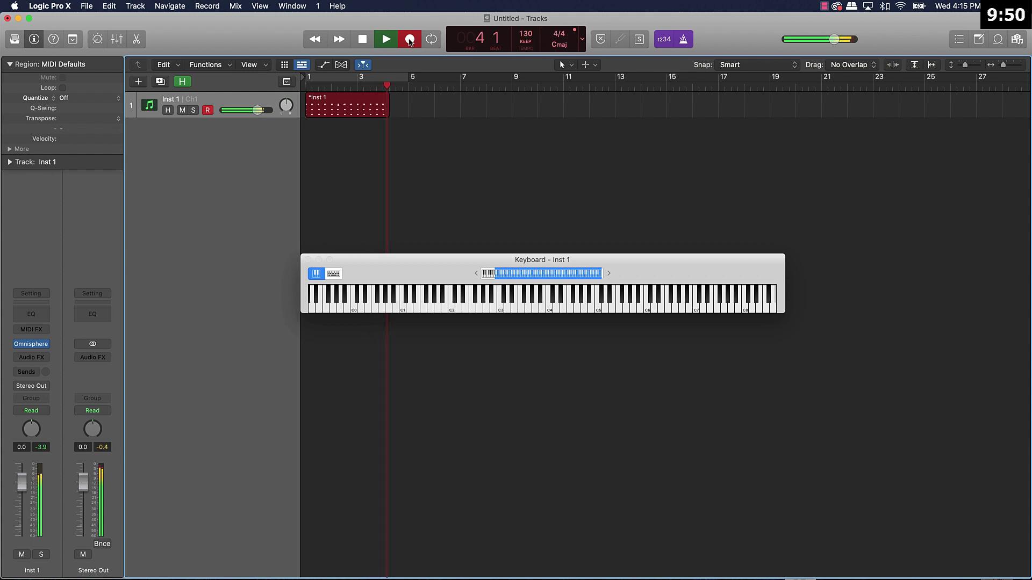
pyautogui.press('space')
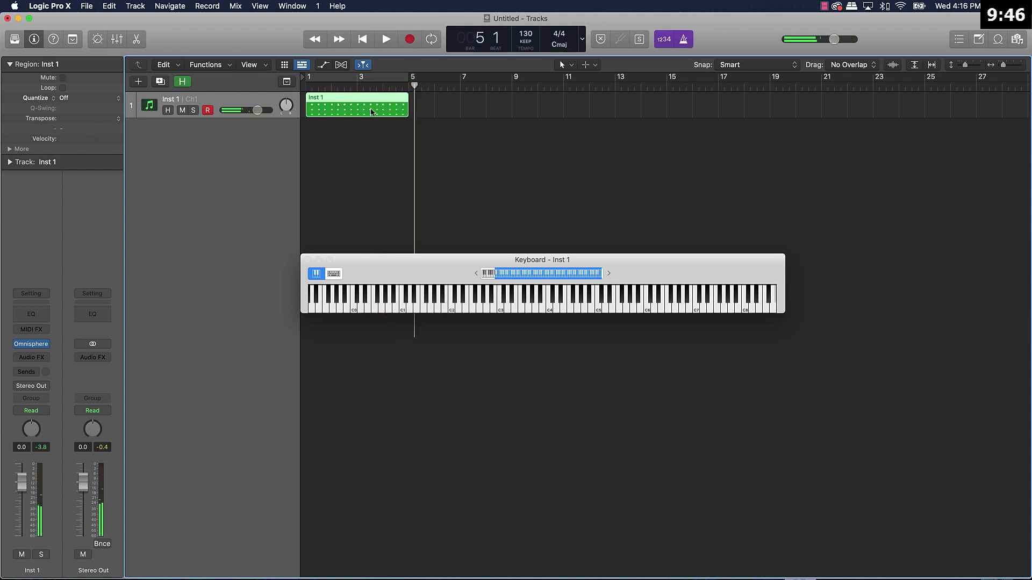
# Quantize all notes of the recorded Inst 1 region to 1/16 notes in the Piano Roll.
pyautogui.press('e')
pyautogui.press('super+a')
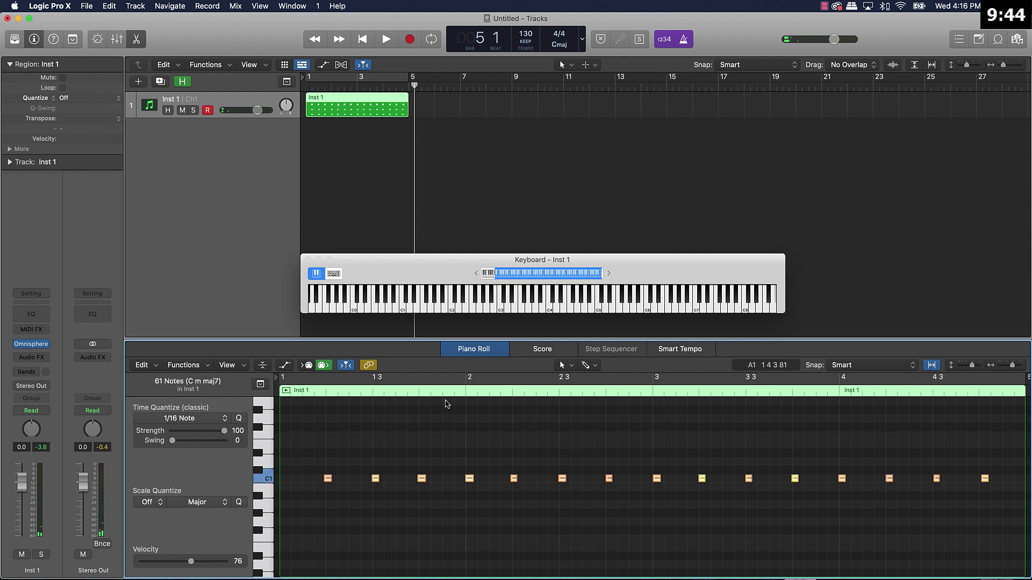
pyautogui.click(242, 419)
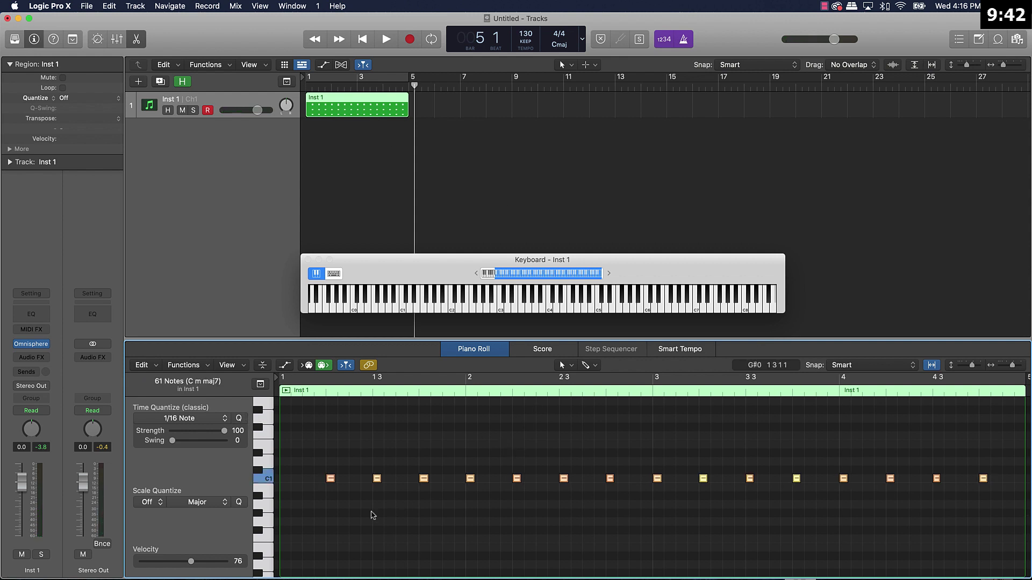
# Delete the stray short B2 note near beat 2 of bar 2 in the Inst 1 region.
pyautogui.click(372, 515)
pyautogui.scroll(-4, 369, 514)
pyautogui.scroll(-4, 369, 511)
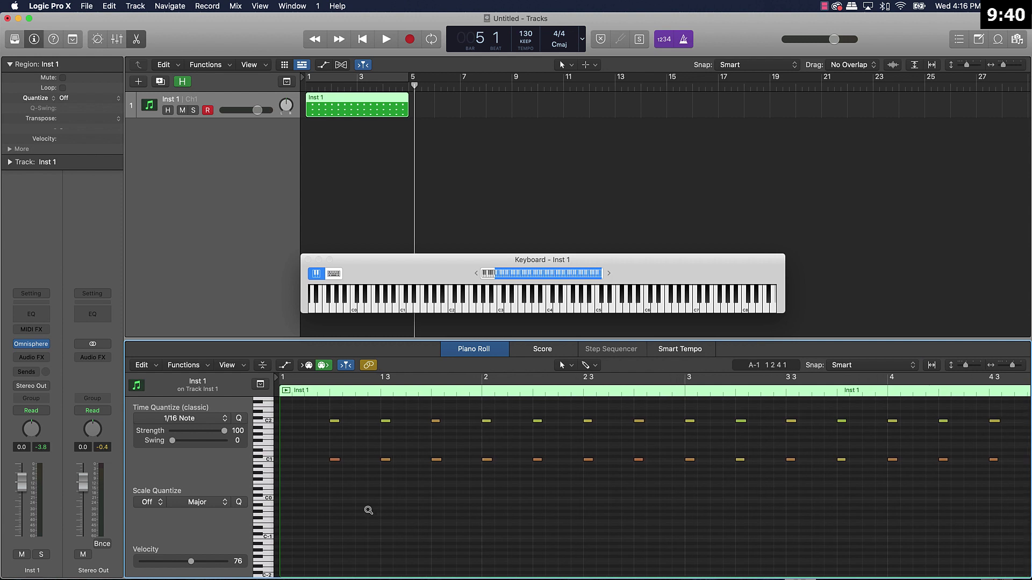
pyautogui.scroll(3, 366, 502)
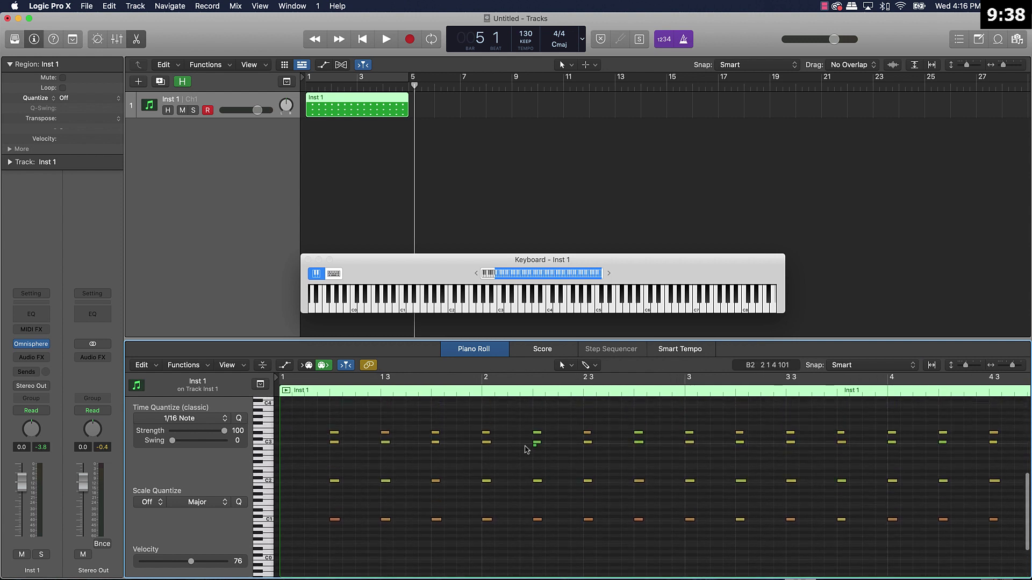
pyautogui.click(535, 444)
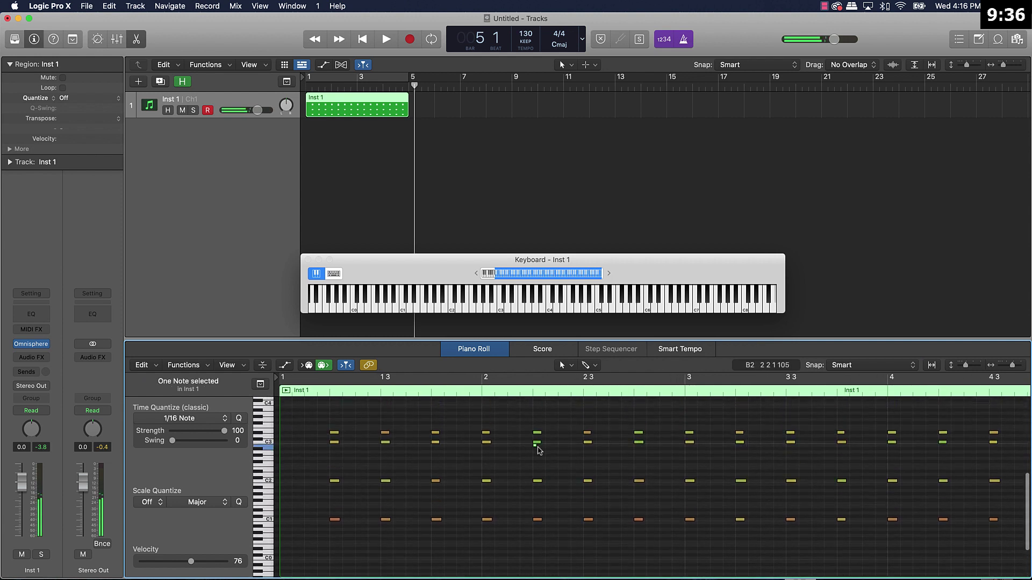
# Copy the four-note chord on beat 2 of bar 1 to the start of the Inst 1 region.
pyautogui.moveTo(350, 416); pyautogui.dragTo(325, 531)
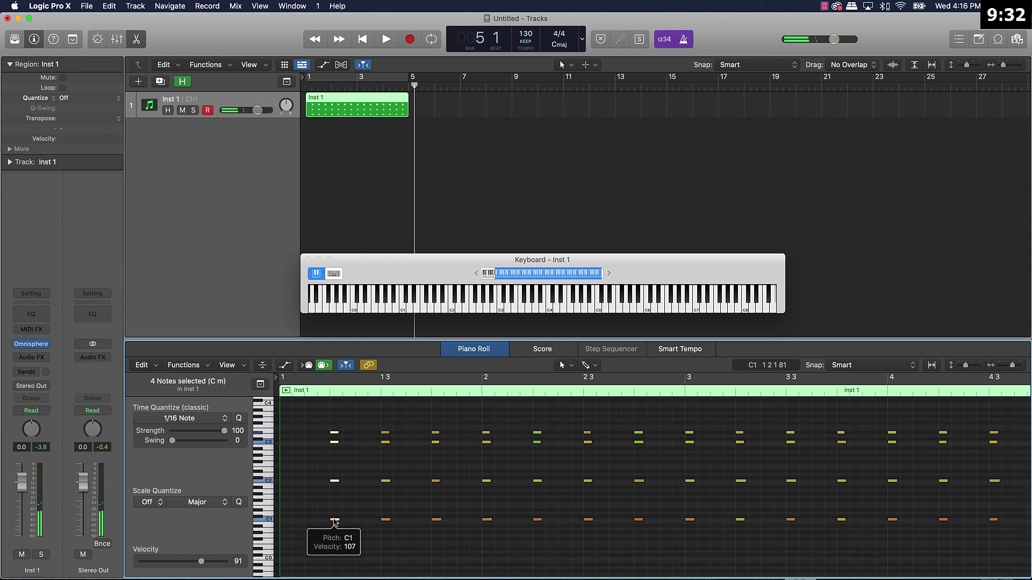
pyautogui.moveTo(334, 520); pyautogui.dragTo(285, 522)
pyautogui.click(309, 510)
pyautogui.press('super+a')
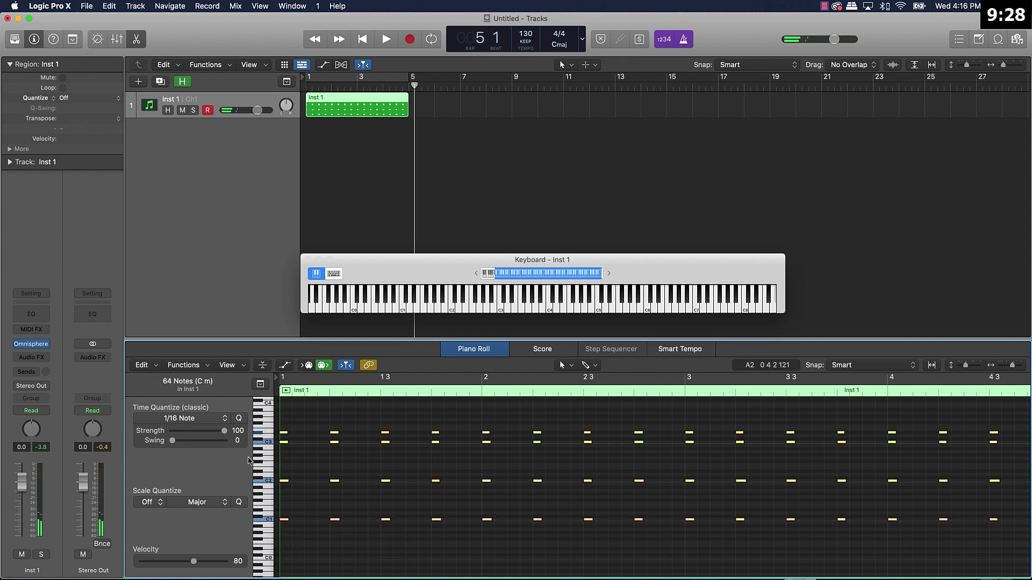
pyautogui.click(444, 532)
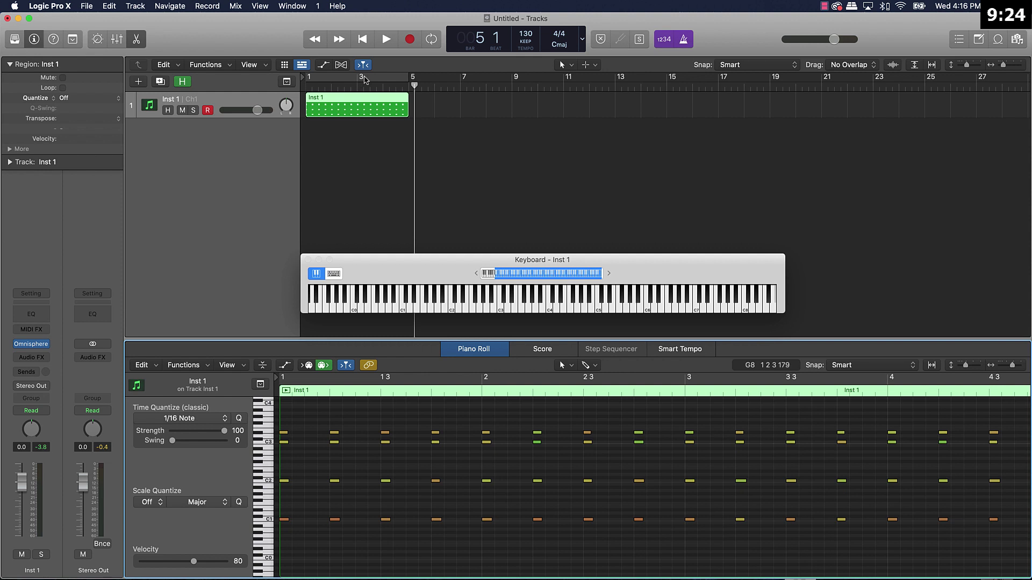
# Play the Inst 1 region back with bars 1 to 4 looped, and turn off the metronome click.
pyautogui.click(362, 82)
pyautogui.press('space')
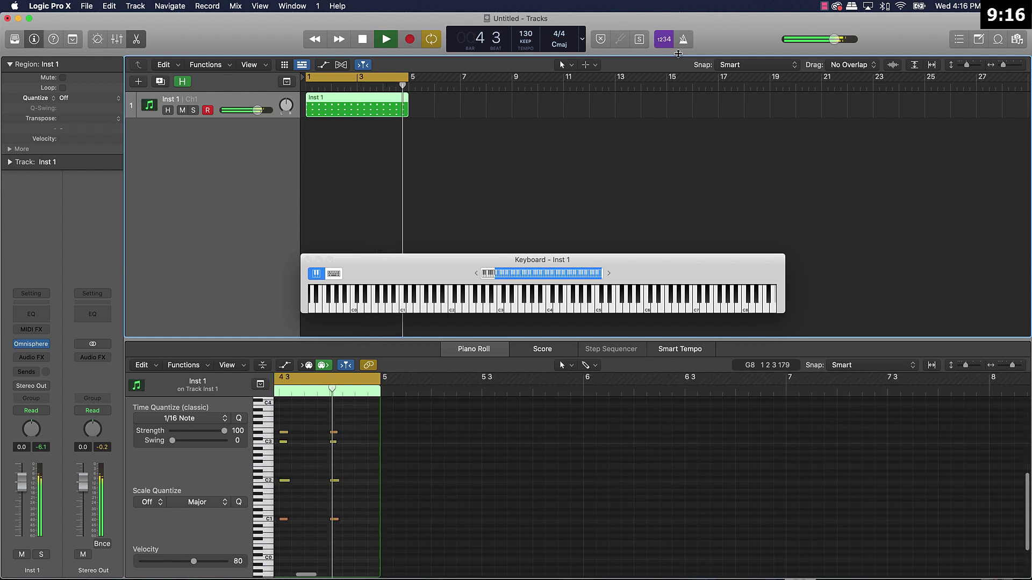
pyautogui.press('space')
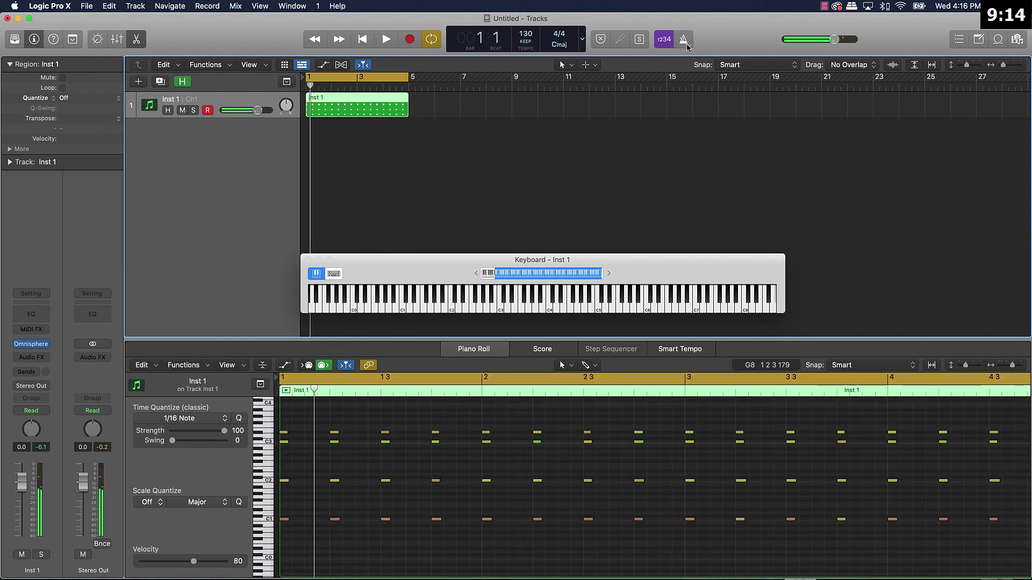
pyautogui.click(445, 180)
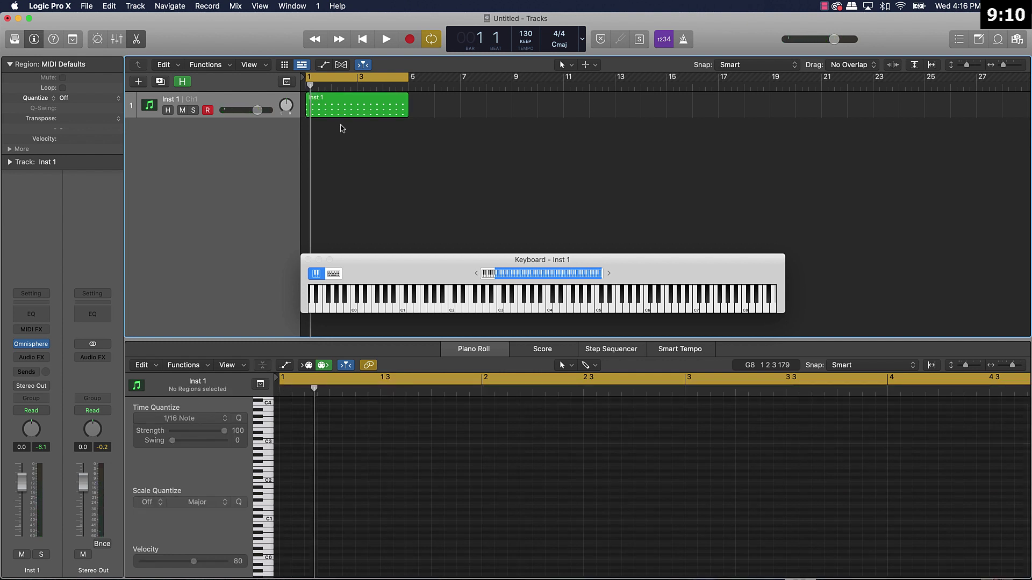
# Copy the Inst 1 region to bar 5 and extend the cycle range to bar 9.
pyautogui.moveTo(345, 112); pyautogui.dragTo(450, 111)
pyautogui.moveTo(405, 77); pyautogui.dragTo(514, 77)
pyautogui.click(369, 144)
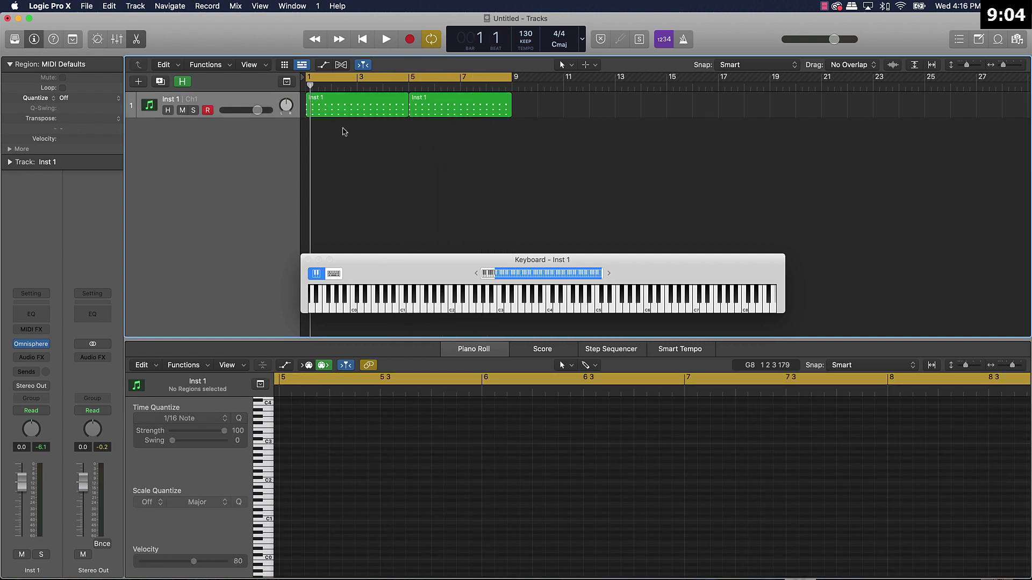
# Turn off the track hide view and duplicate the Inst 1 track with its Omnisphere settings.
pyautogui.press('super+a')
pyautogui.click(186, 83)
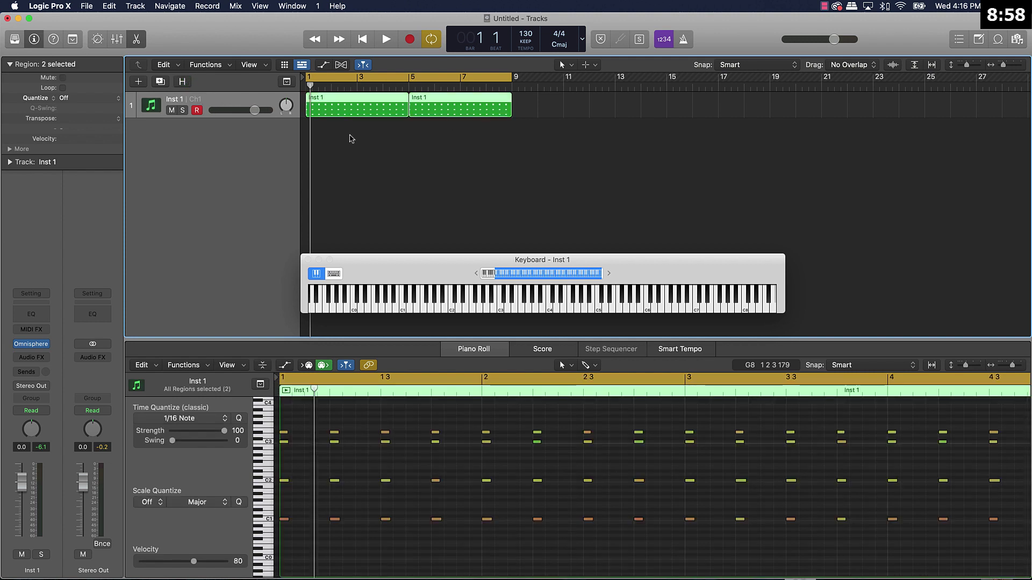
pyautogui.press('super+d')
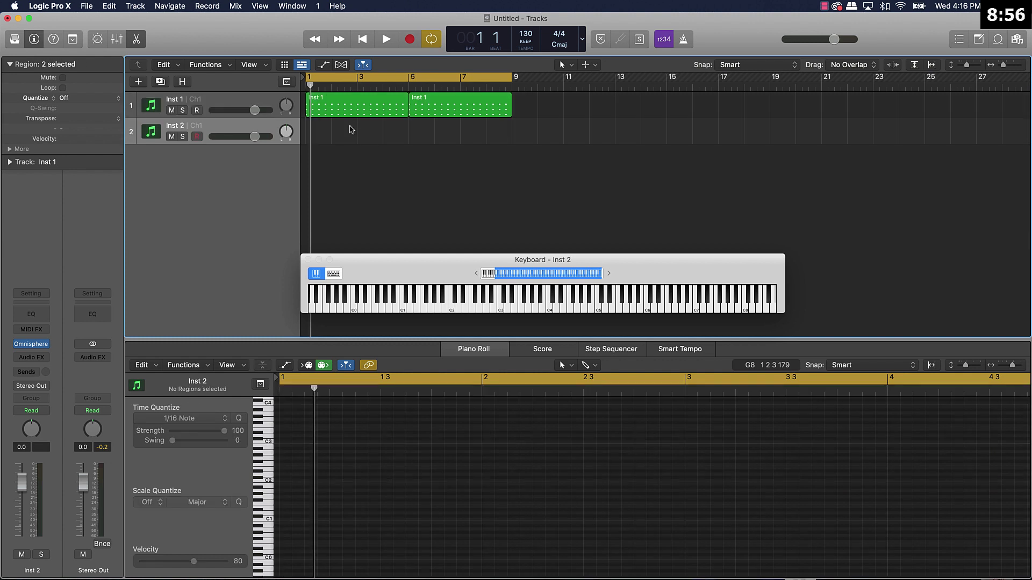
# Copy both Inst 1 regions onto the Inst 2 track at the same positions and mute the Inst 1 track.
pyautogui.press('super+a')
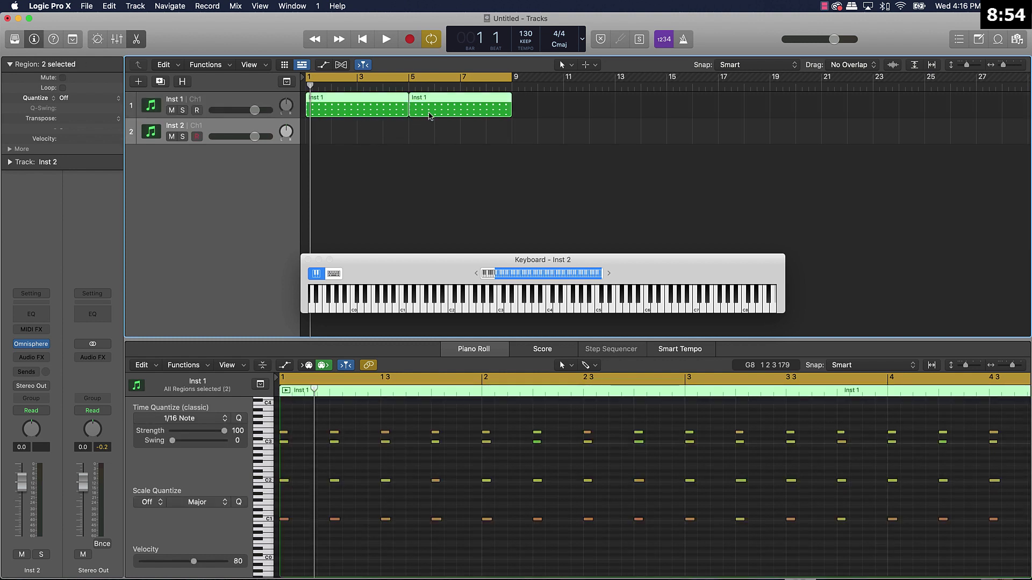
pyautogui.moveTo(430, 116); pyautogui.dragTo(428, 135)
pyautogui.click(171, 110)
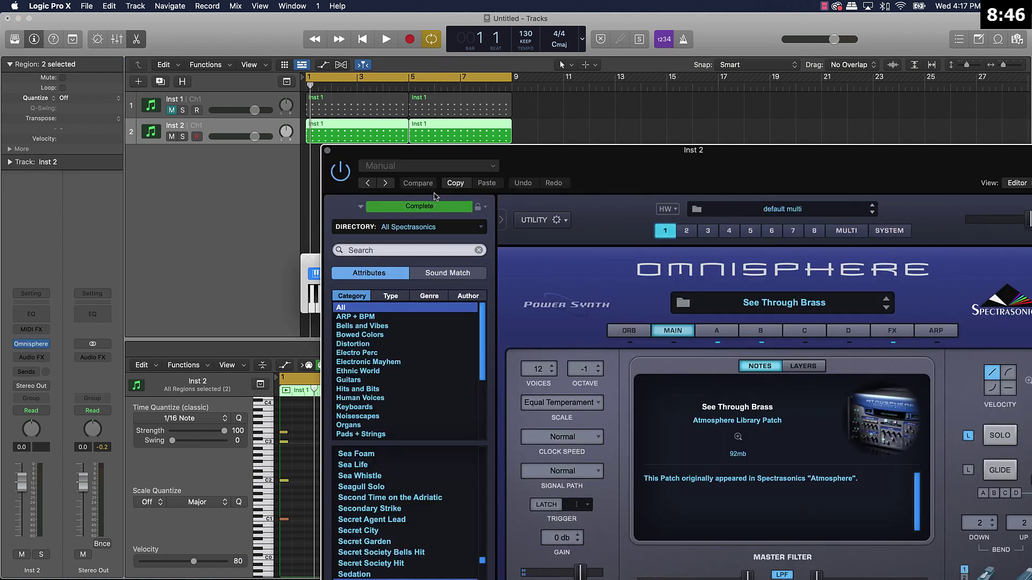
# Search the Omnisphere patches on Inst 2 for "brass", load SYST8 - Horn Stab and close the plug-in window.
pyautogui.click(398, 250)
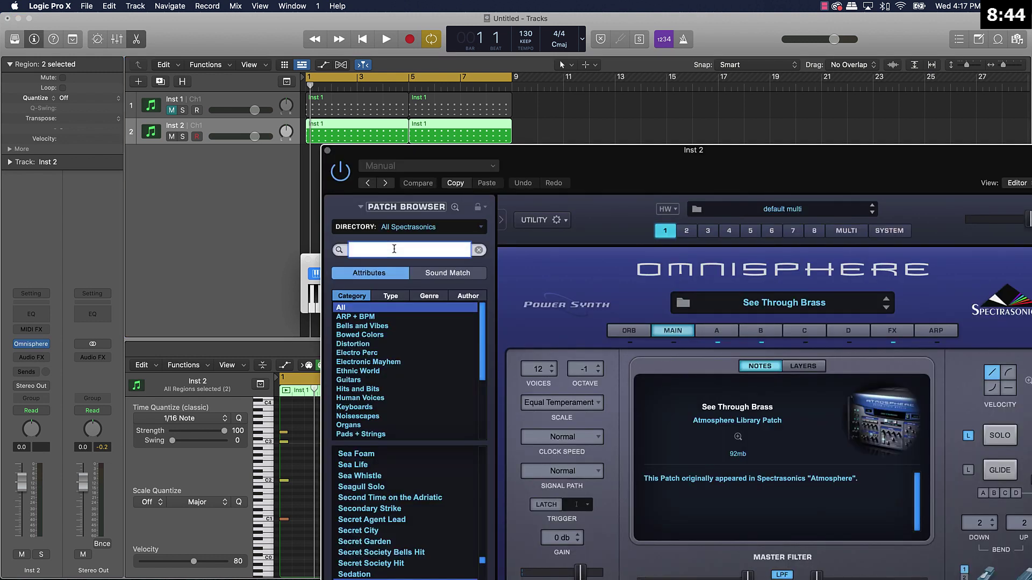
pyautogui.write('brass')
pyautogui.press('Return')
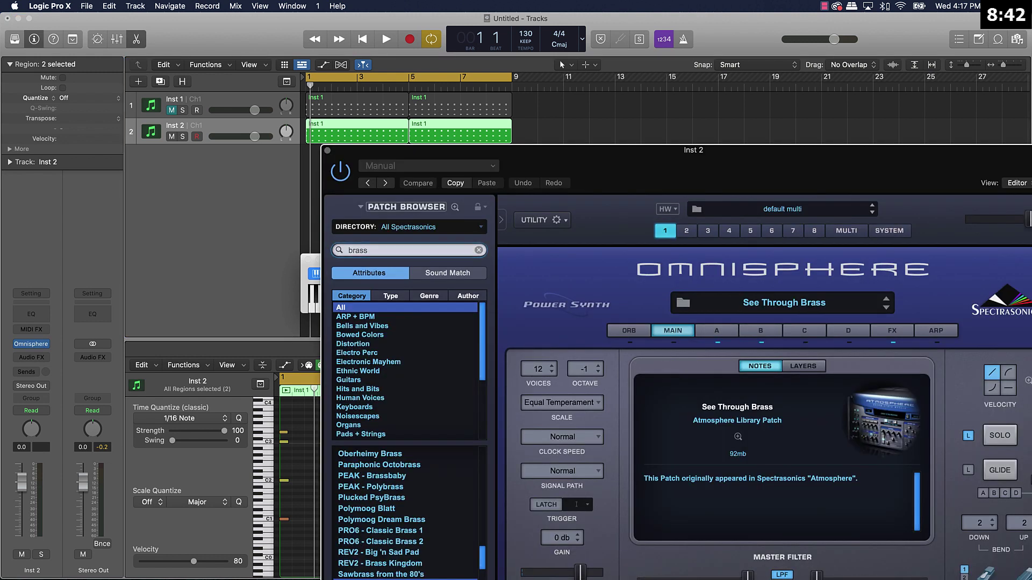
pyautogui.moveTo(618, 171); pyautogui.dragTo(562, 86)
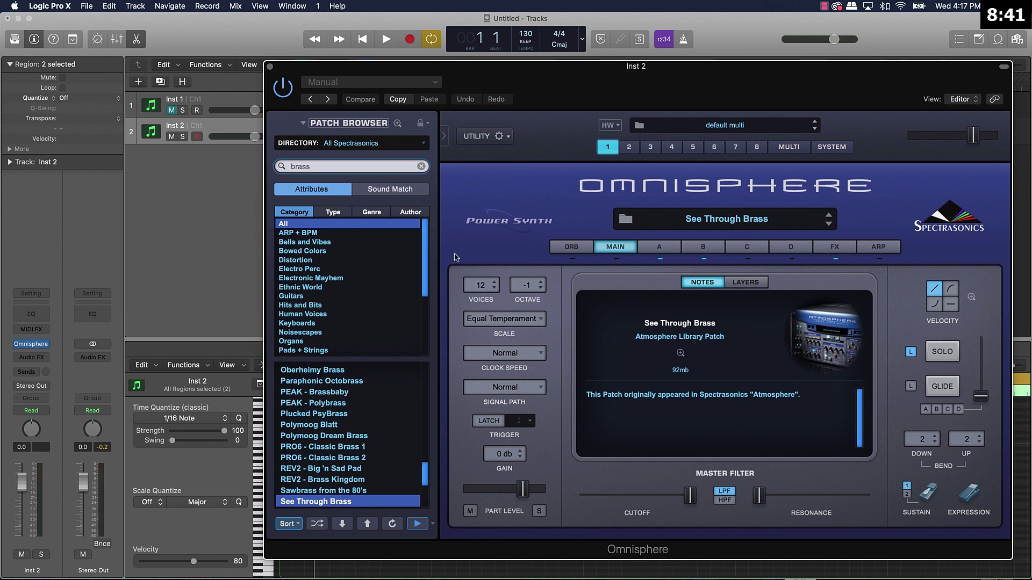
pyautogui.scroll(-5, 326, 458)
pyautogui.click(327, 458)
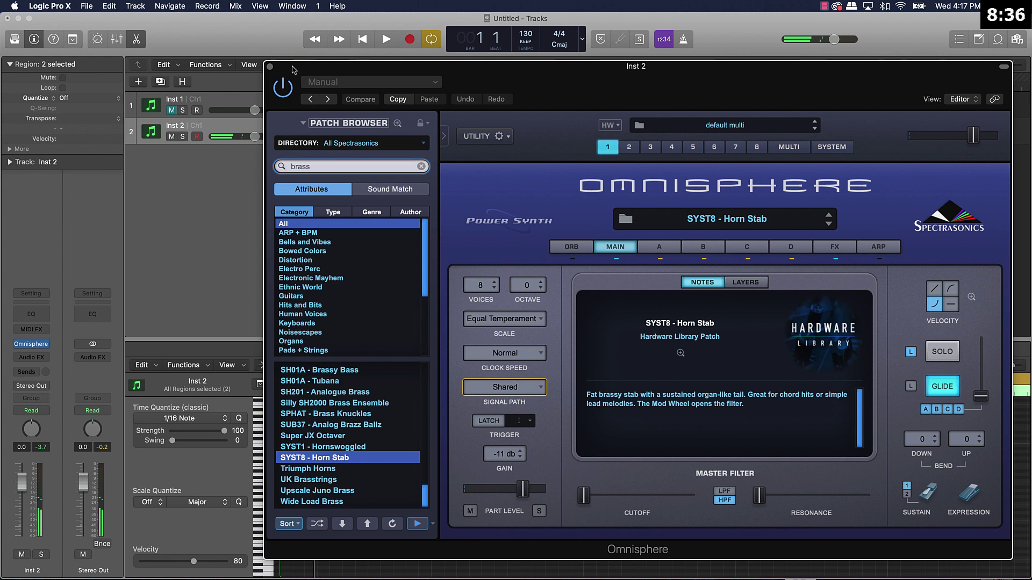
pyautogui.click(270, 67)
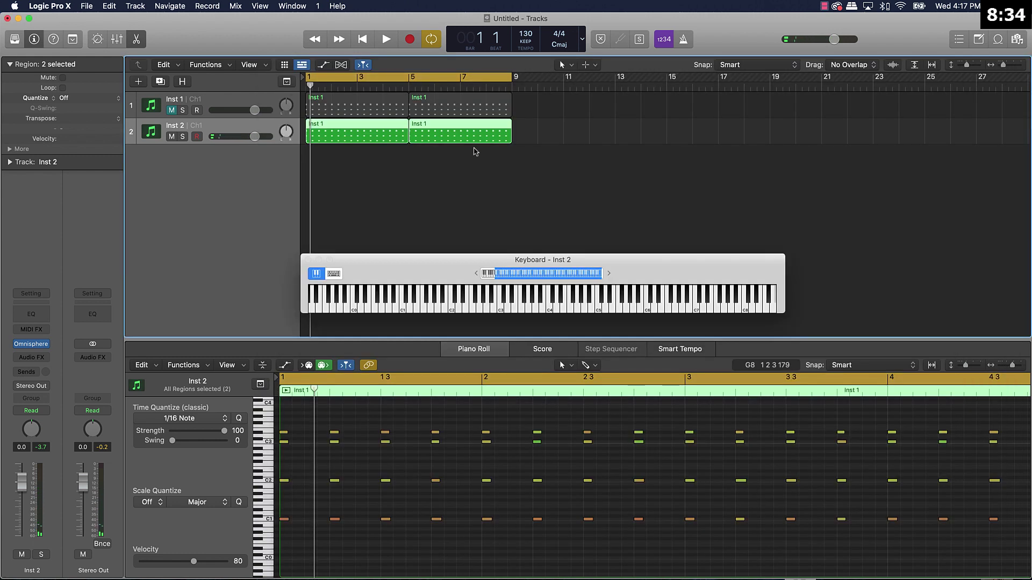
# Play back the looped Inst 2 regions to audition the chords with the horn stab patch.
pyautogui.press('space')
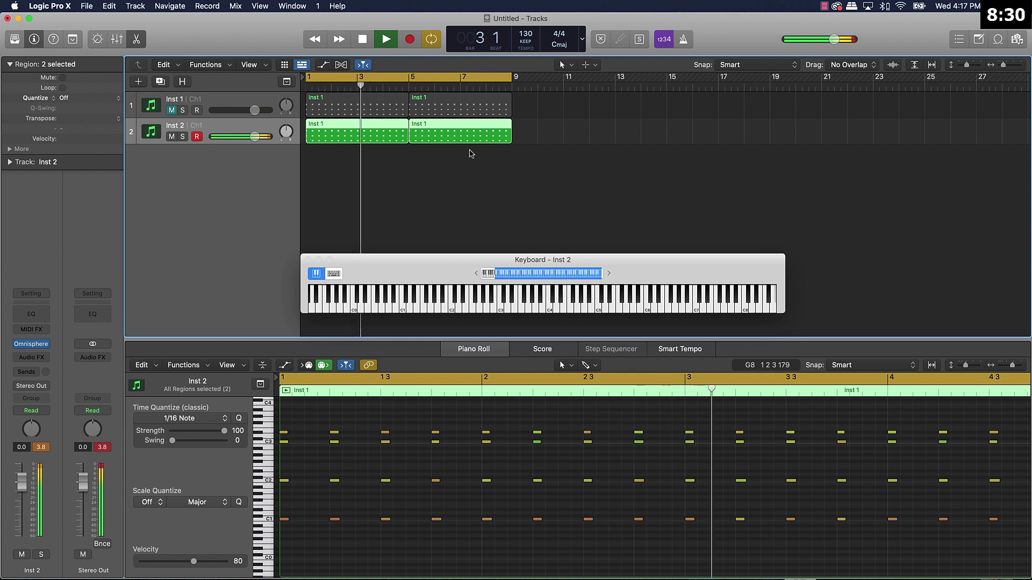
pyautogui.press('Return')
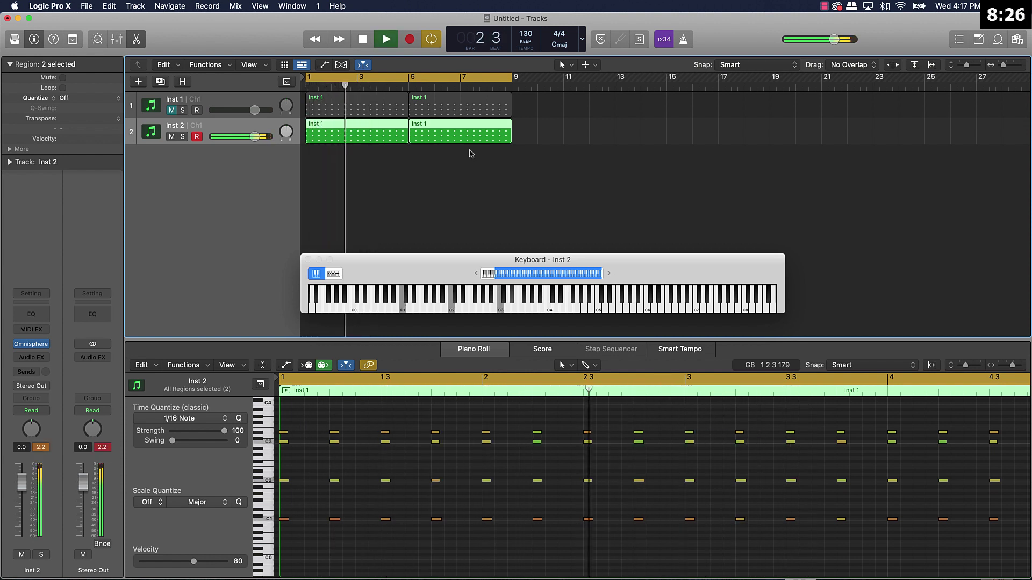
pyautogui.press('space')
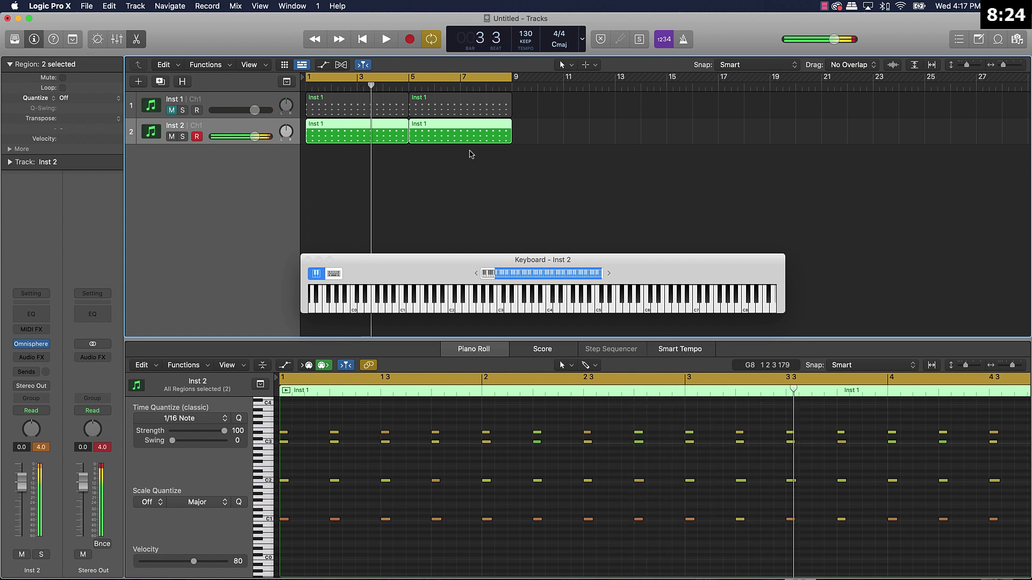
pyautogui.click(613, 436)
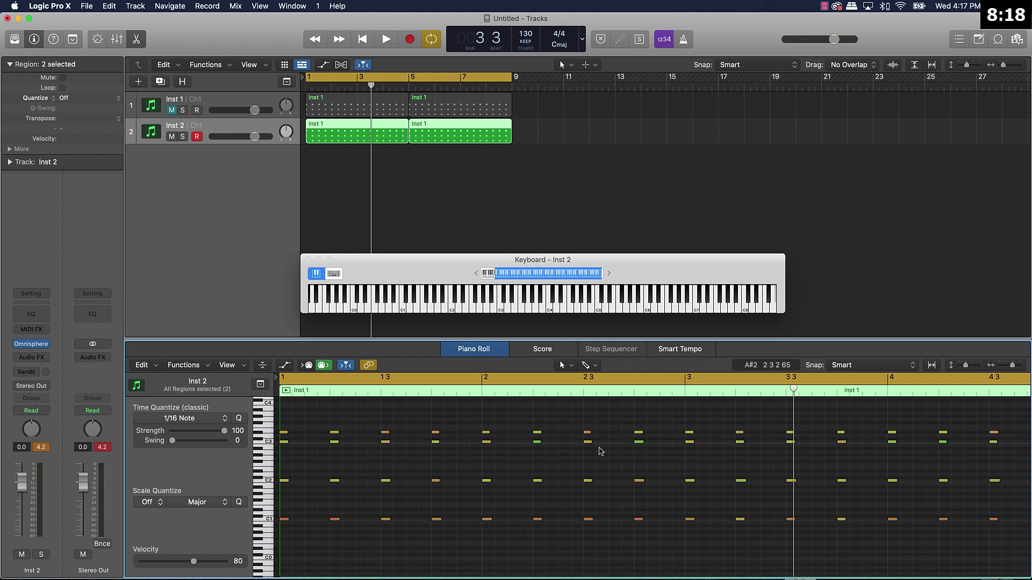
pyautogui.press('space')
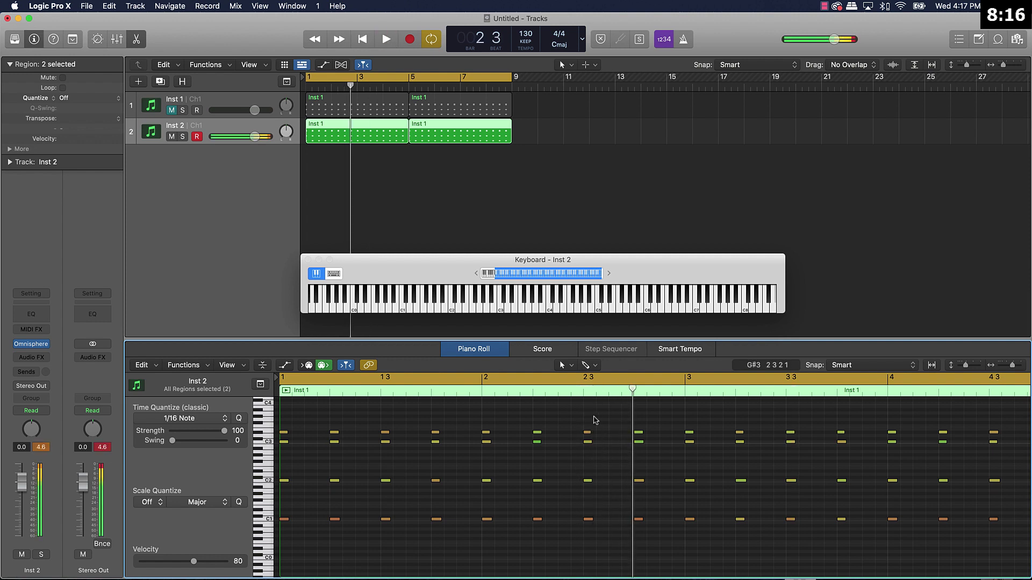
# Copy the four-note chord on beat 3 of bar 2, delete all notes from both Inst 2 regions and return the playhead to bar 1.
pyautogui.moveTo(591, 446); pyautogui.dragTo(566, 570)
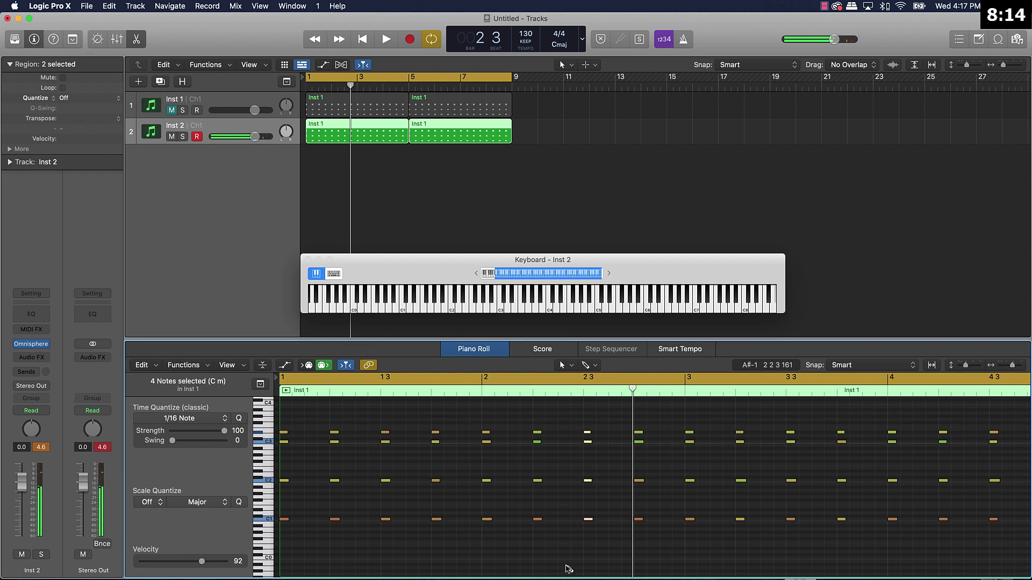
pyautogui.click(566, 558)
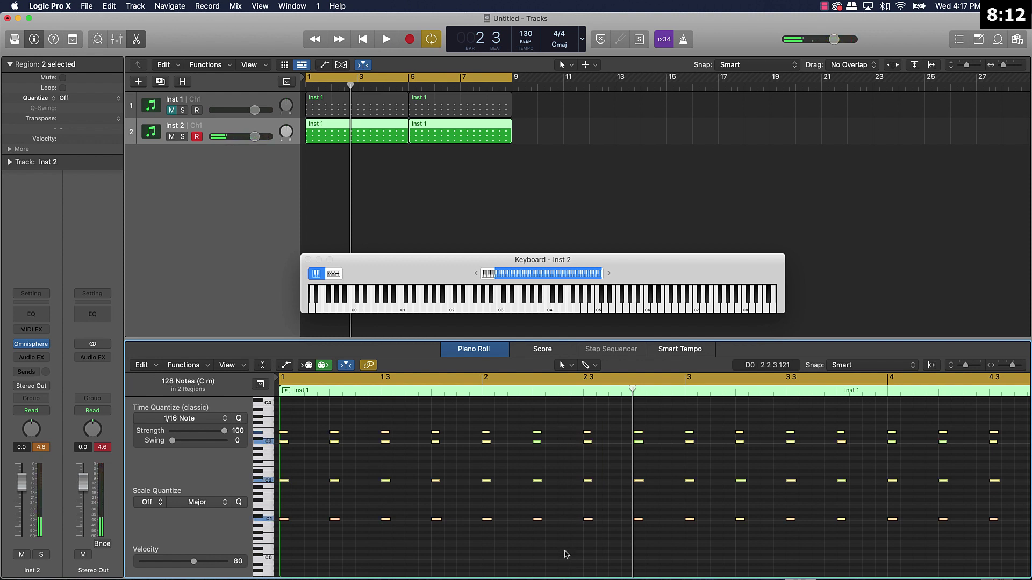
pyautogui.press('Delete')
pyautogui.press('Return')
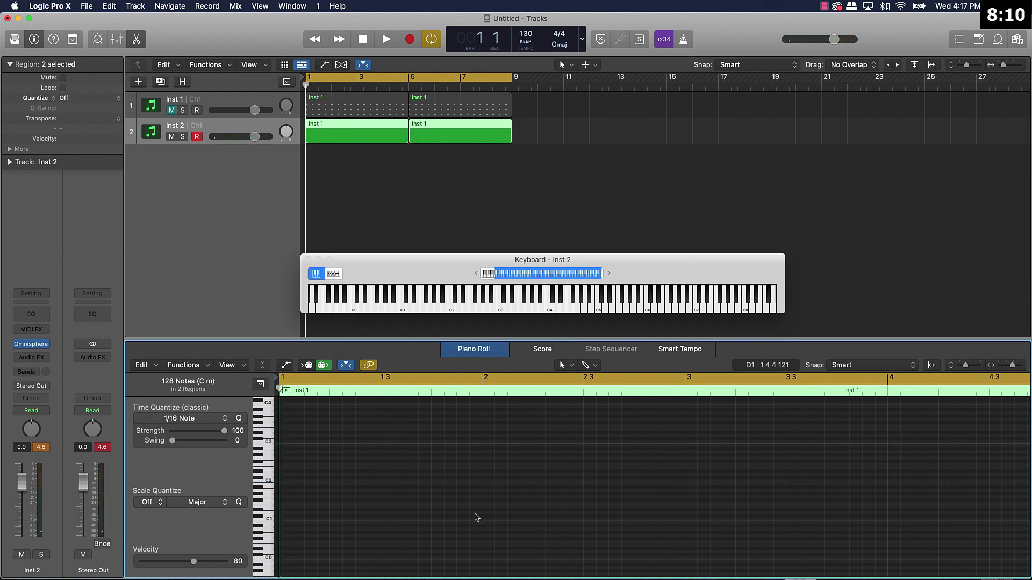
# Paste the copied four-note chord on every beat of bars 1 and 2 in the first Inst 2 region.
pyautogui.press('super+v')
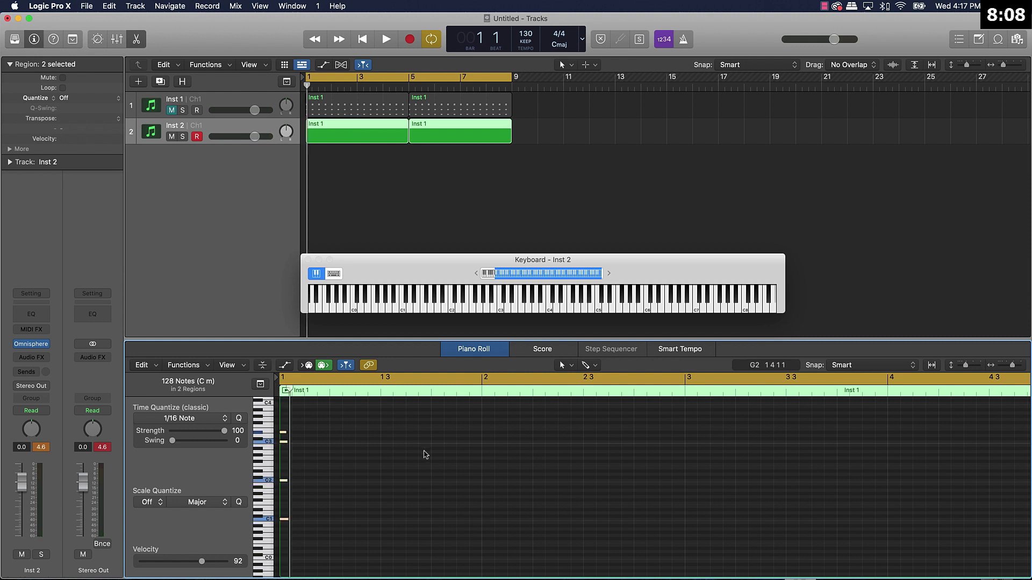
pyautogui.click(330, 392)
pyautogui.press('super+v')
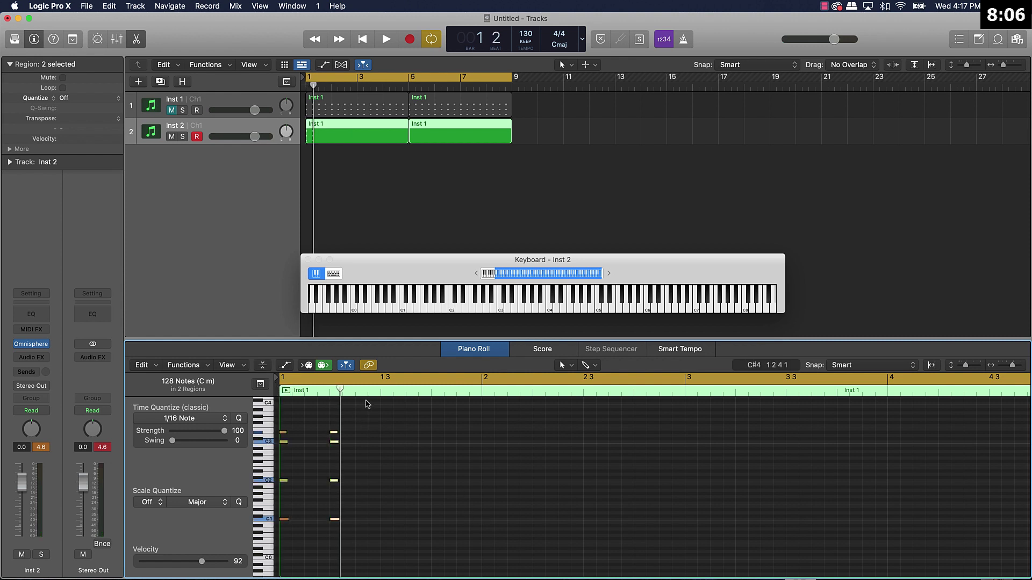
pyautogui.click(392, 392)
pyautogui.press('super+v')
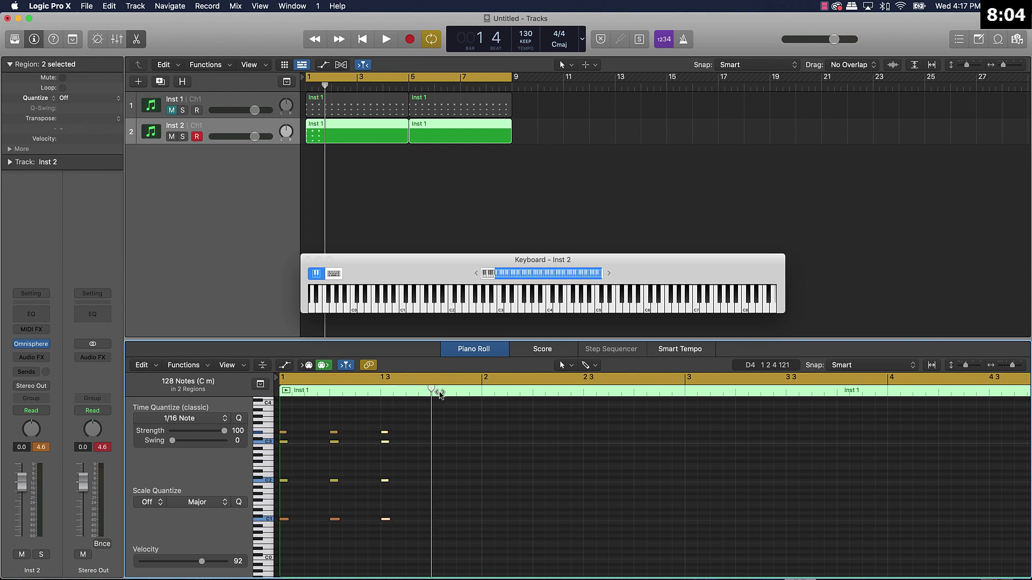
pyautogui.press('super+v')
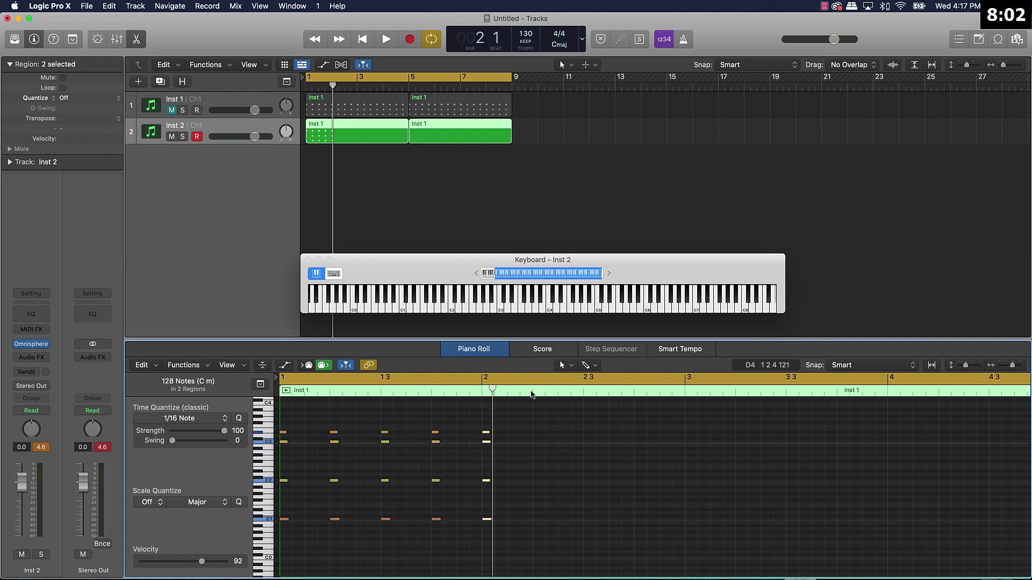
pyautogui.press('super+v')
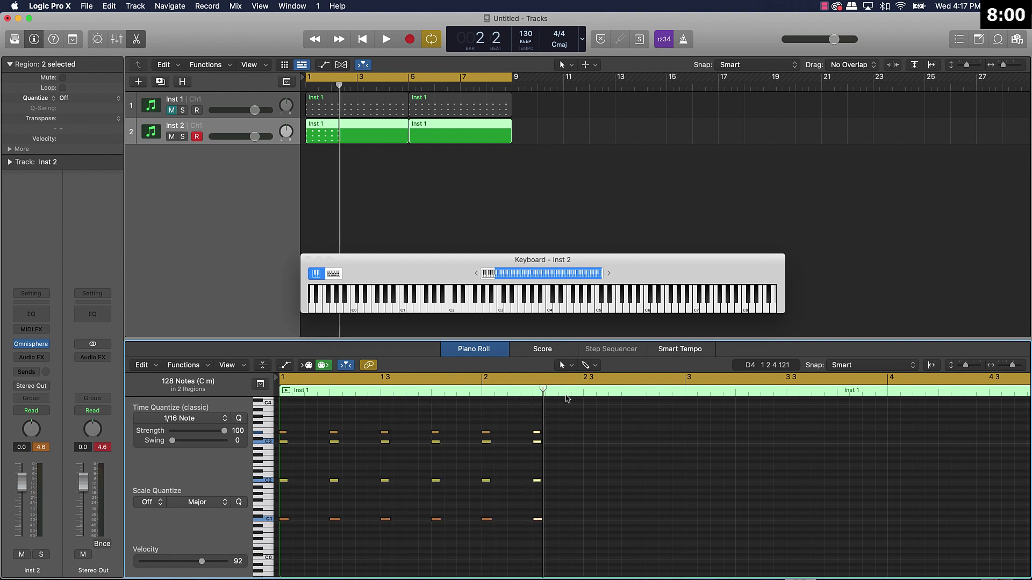
pyautogui.click(583, 391)
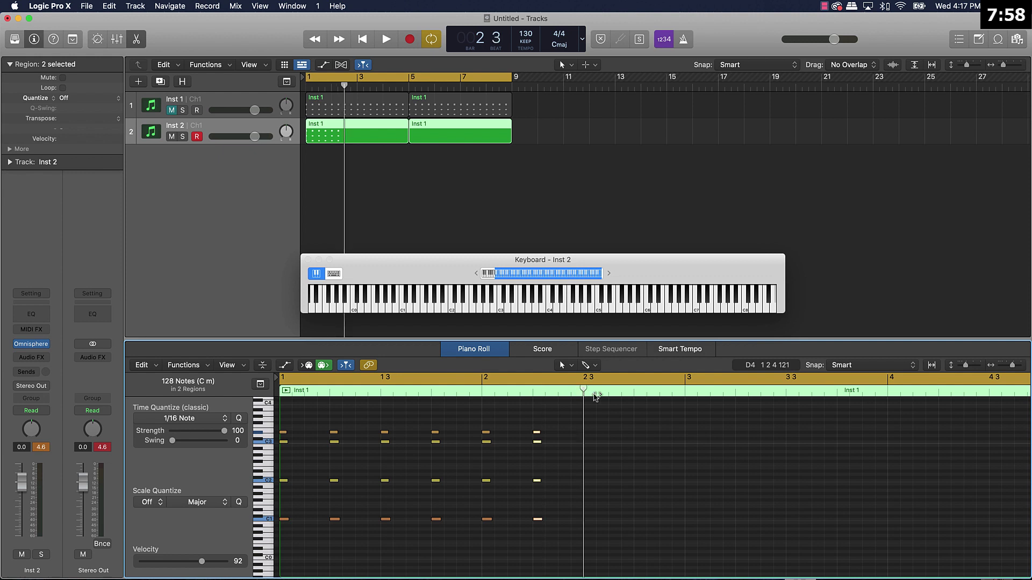
pyautogui.press('super+v')
pyautogui.click(643, 391)
pyautogui.press('super+v')
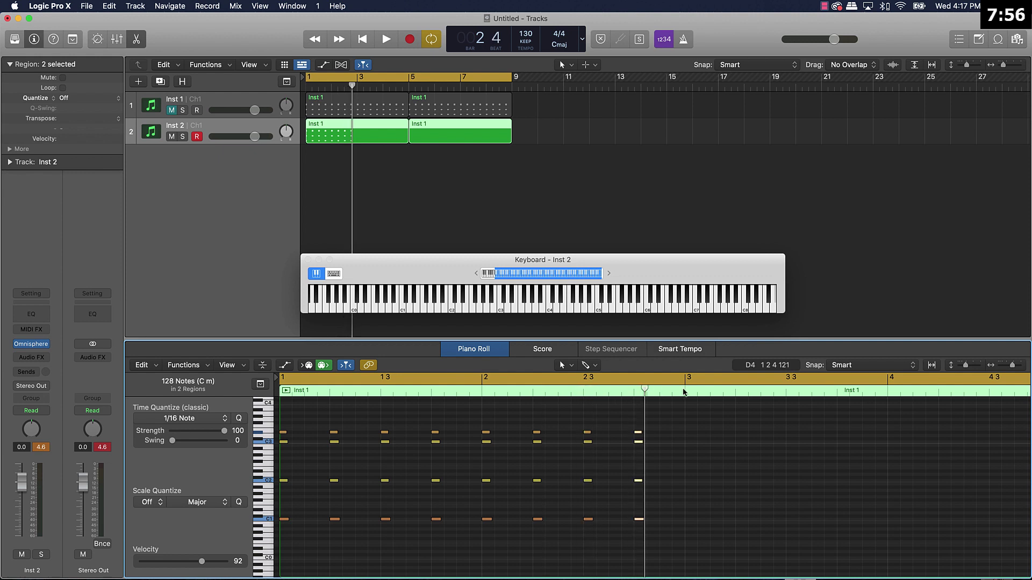
# Paste the same chord on all four beats of bar 3 in the Inst 2 region.
pyautogui.click(688, 391)
pyautogui.press('super+v')
pyautogui.click(736, 394)
pyautogui.press('super+v')
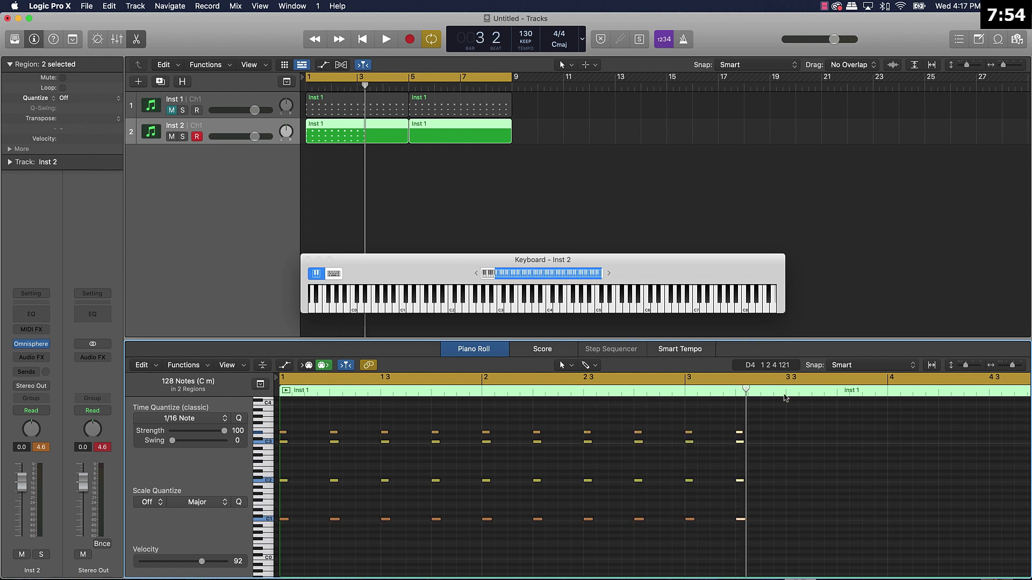
pyautogui.click(785, 398)
pyautogui.press('super+v')
pyautogui.click(835, 396)
pyautogui.press('super+v')
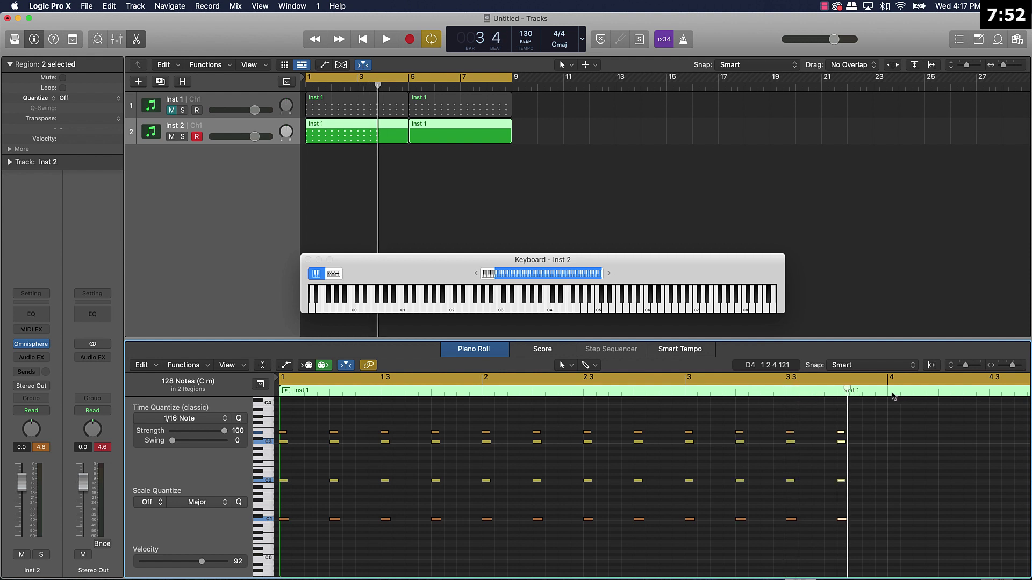
# Paste the chord on all four beats of bar 4 to fill the rest of the first Inst 2 region.
pyautogui.click(887, 396)
pyautogui.press('super+v')
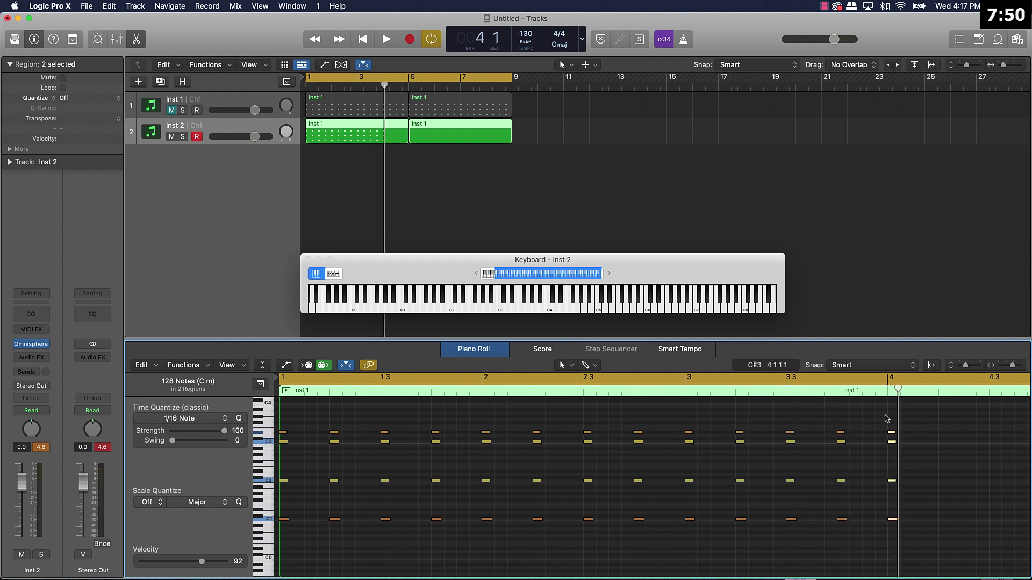
pyautogui.hscroll(3, 741, 399)
pyautogui.click(744, 397)
pyautogui.press('super+v')
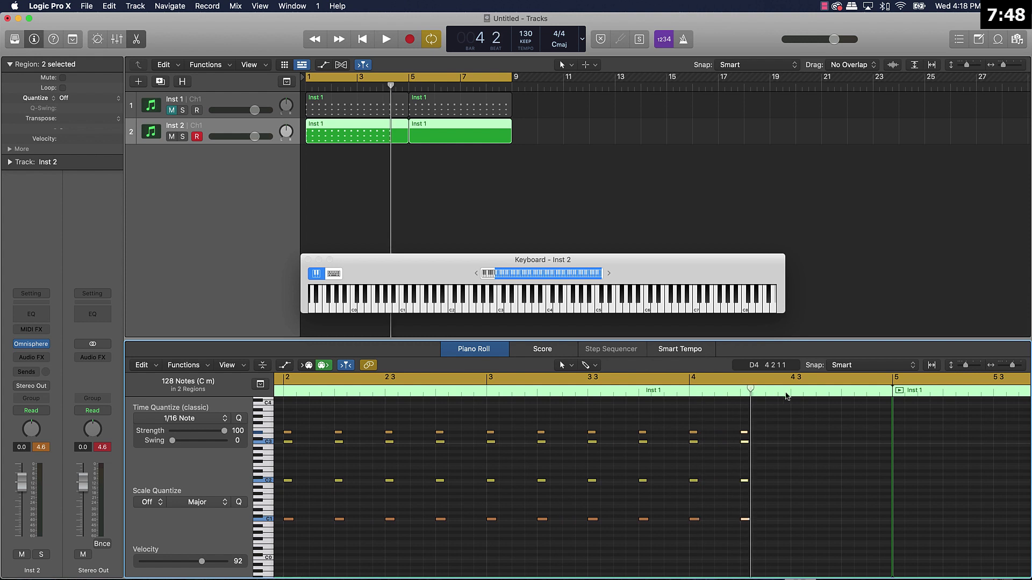
pyautogui.click(789, 397)
pyautogui.press('super+v')
pyautogui.click(852, 396)
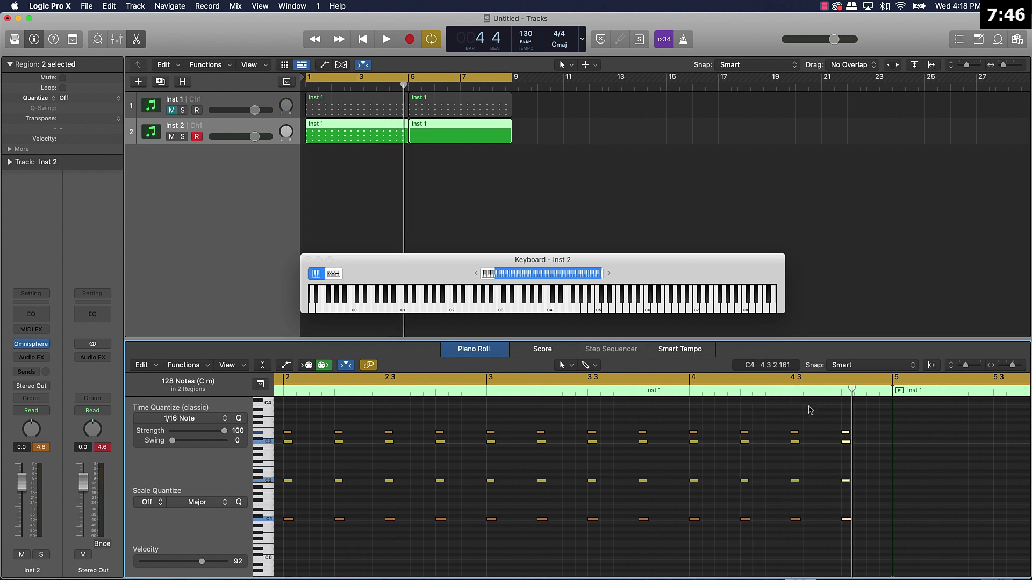
# Delete the empty second Inst 2 region and copy the filled first region into its place at bar 5.
pyautogui.click(440, 146)
pyautogui.click(439, 141)
pyautogui.press('BackSpace')
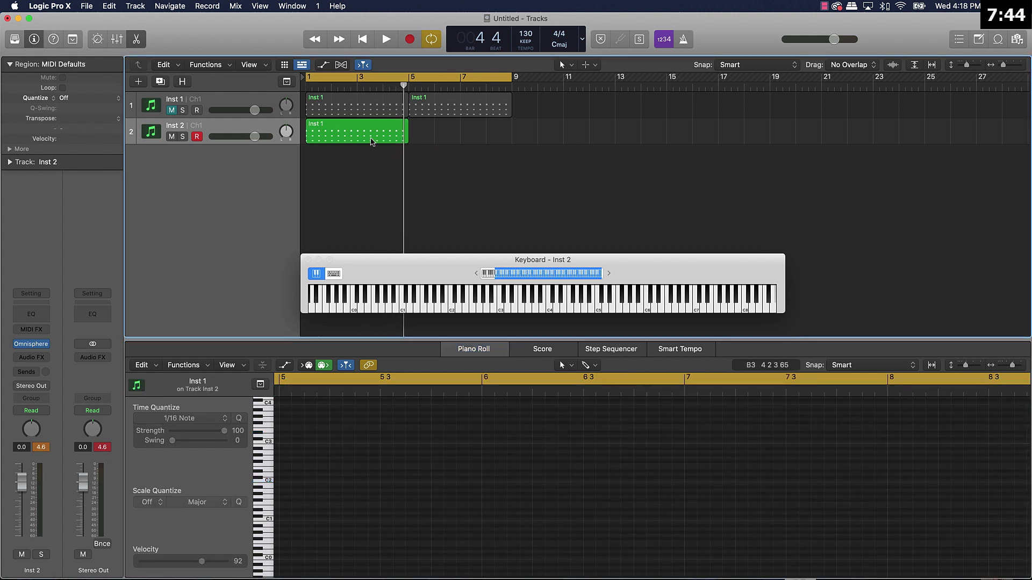
pyautogui.moveTo(364, 137); pyautogui.dragTo(471, 137)
# Play the loop with Inst 1 briefly unmuted, lower the Inst 1 volume to -2.2 dB, mute it again and stop playback.
pyautogui.press('space')
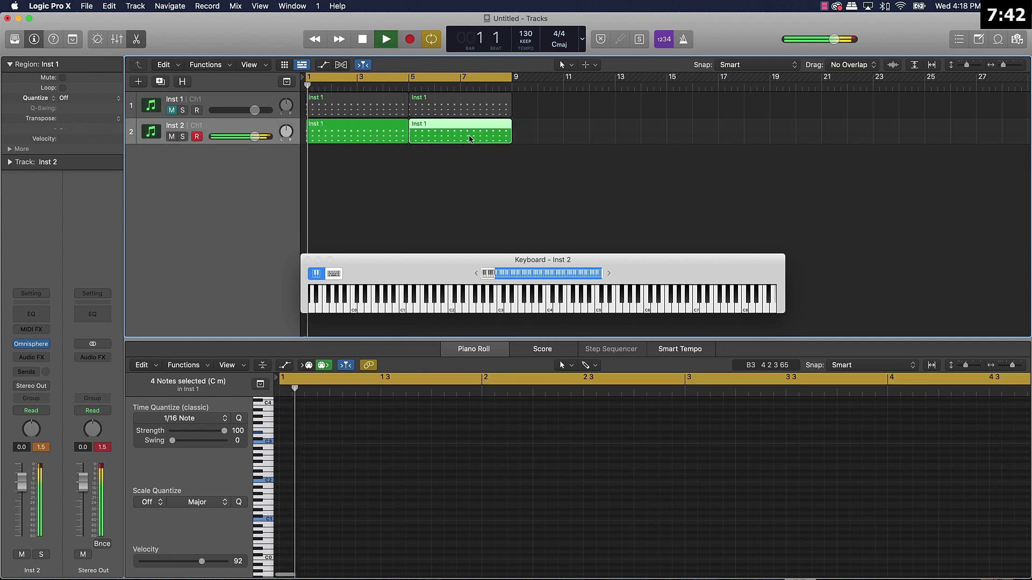
pyautogui.keyDown('shift'); pyautogui.click(373, 137); pyautogui.keyUp('shift')
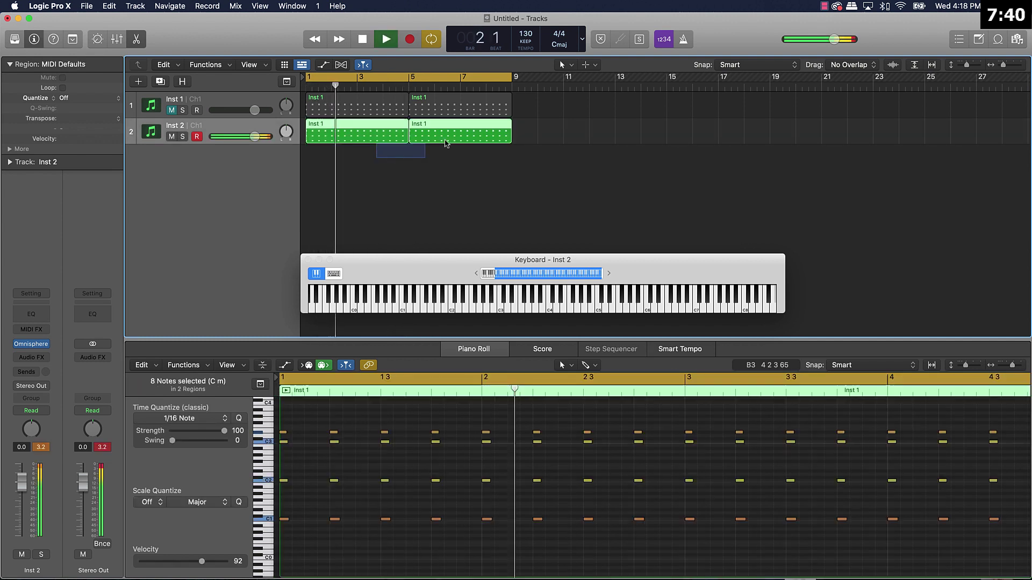
pyautogui.click(172, 110)
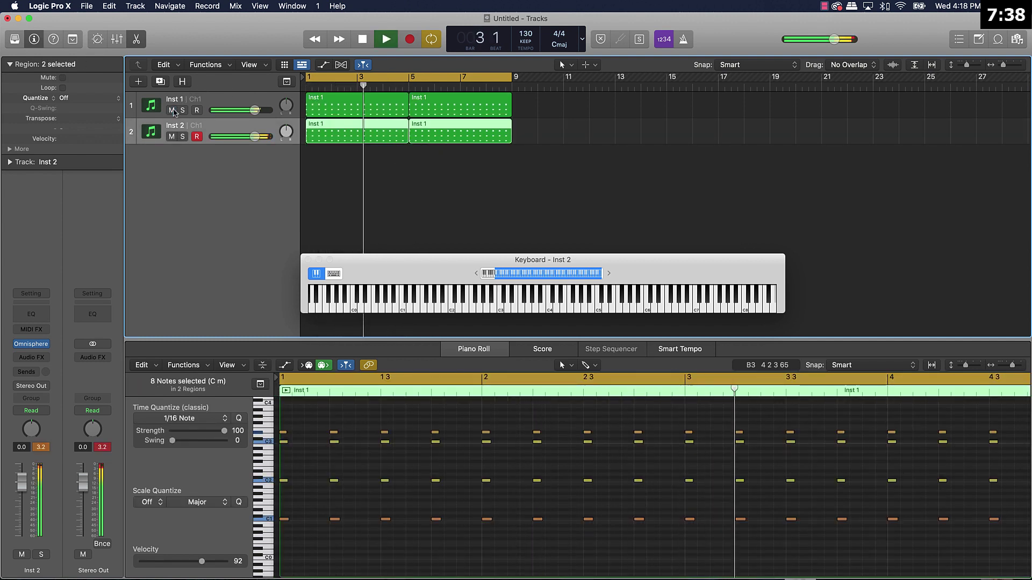
pyautogui.moveTo(254, 110); pyautogui.dragTo(251, 114)
pyautogui.click(171, 110)
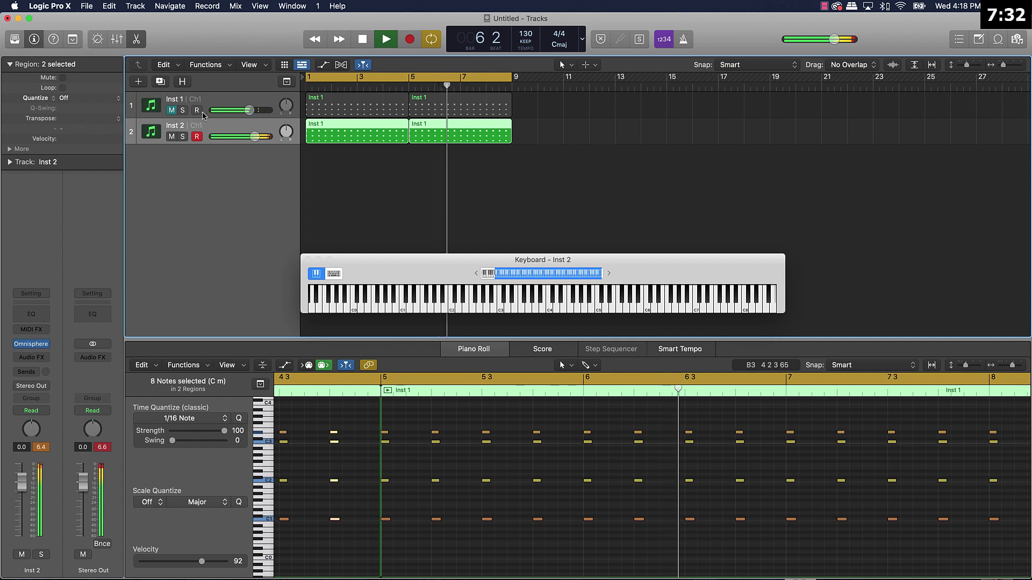
pyautogui.press('space')
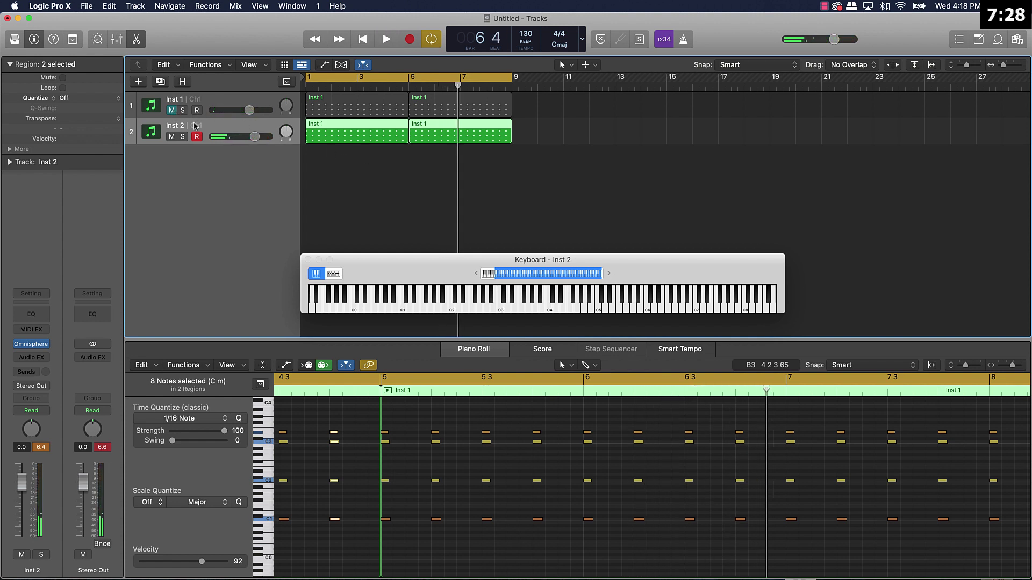
# Mute the Inst 2 track, select and unmute Inst 1, and play the loop from bar 1.
pyautogui.click(171, 137)
pyautogui.click(215, 103)
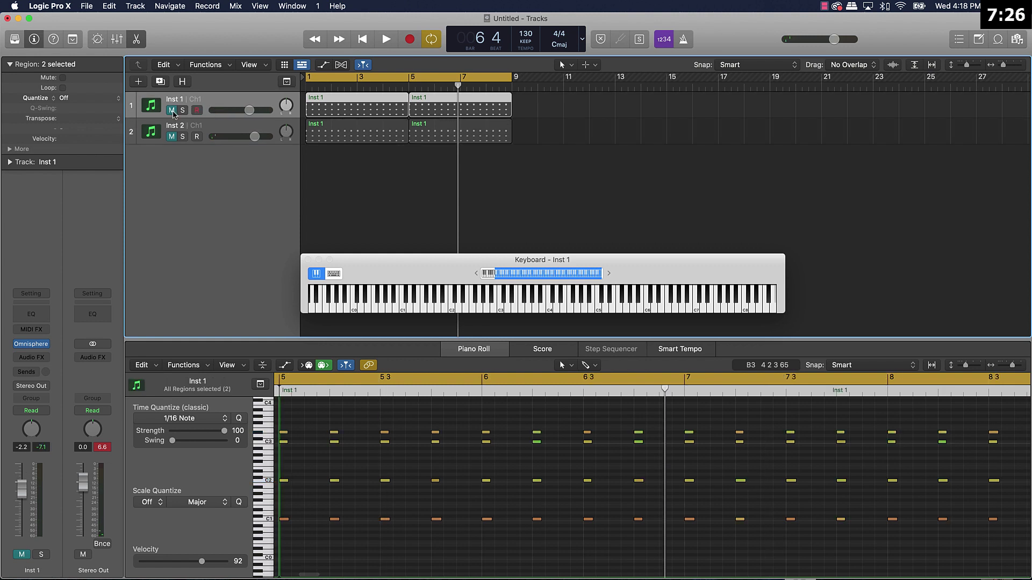
pyautogui.click(172, 110)
pyautogui.press('Return')
pyautogui.press('space')
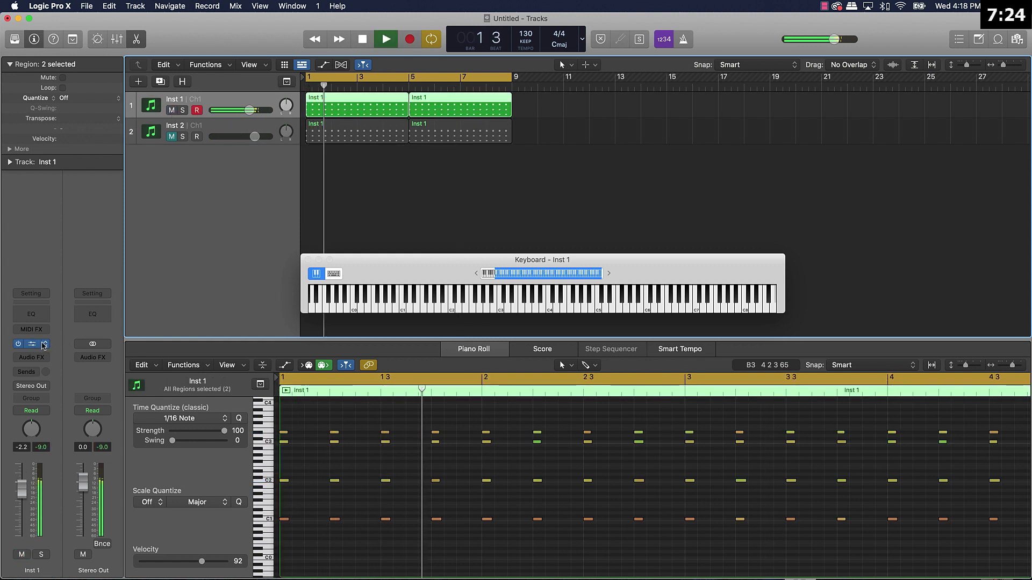
# Open Omnisphere on Inst 1 and audition SPHAT - Brass Knuckles, Silly SH2000 Brass Ensemble, REV2 - Brass Kingdom and Sawbrass from the 80's.
pyautogui.click(32, 344)
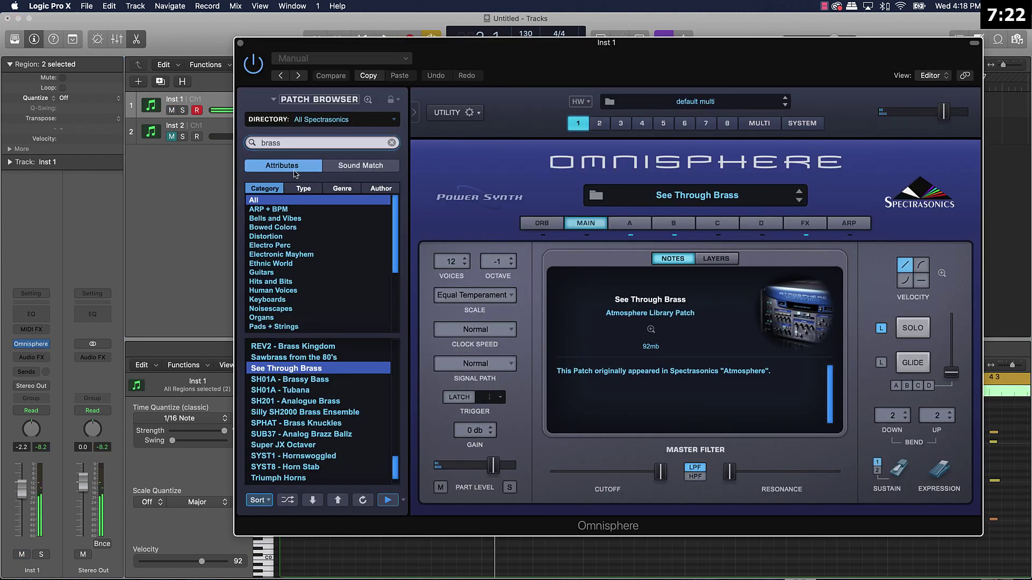
pyautogui.click(300, 423)
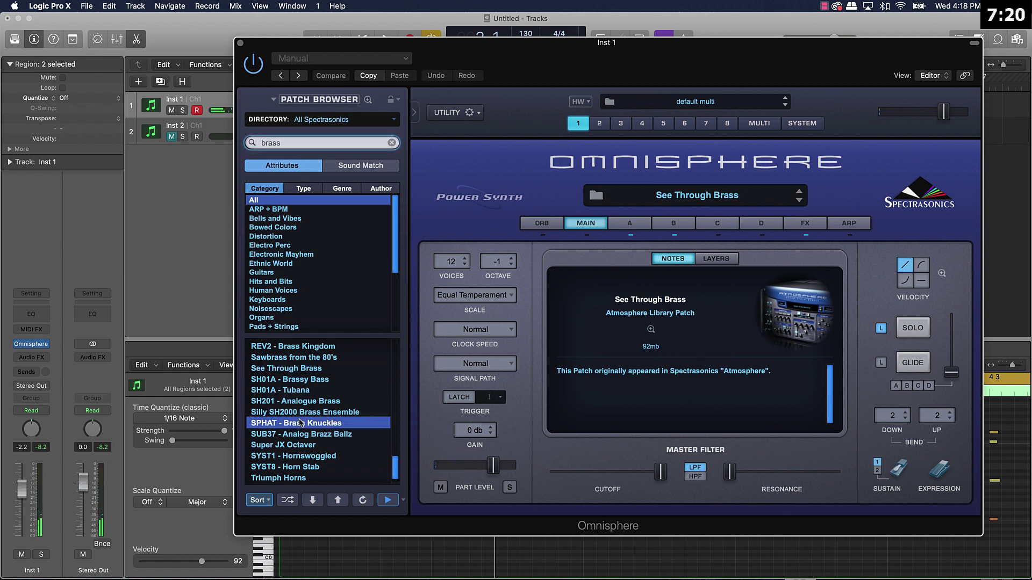
pyautogui.click(318, 414)
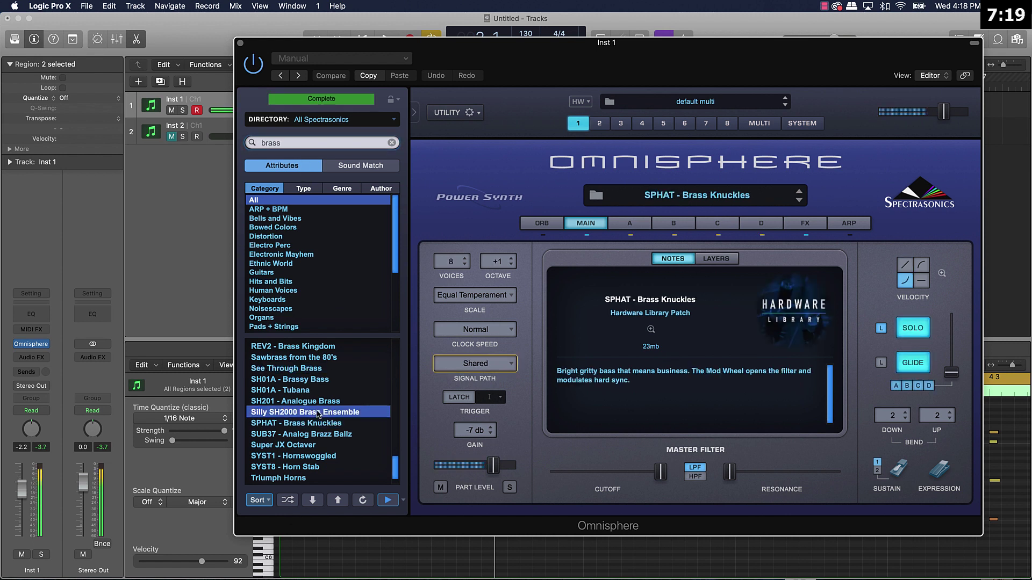
pyautogui.click(296, 349)
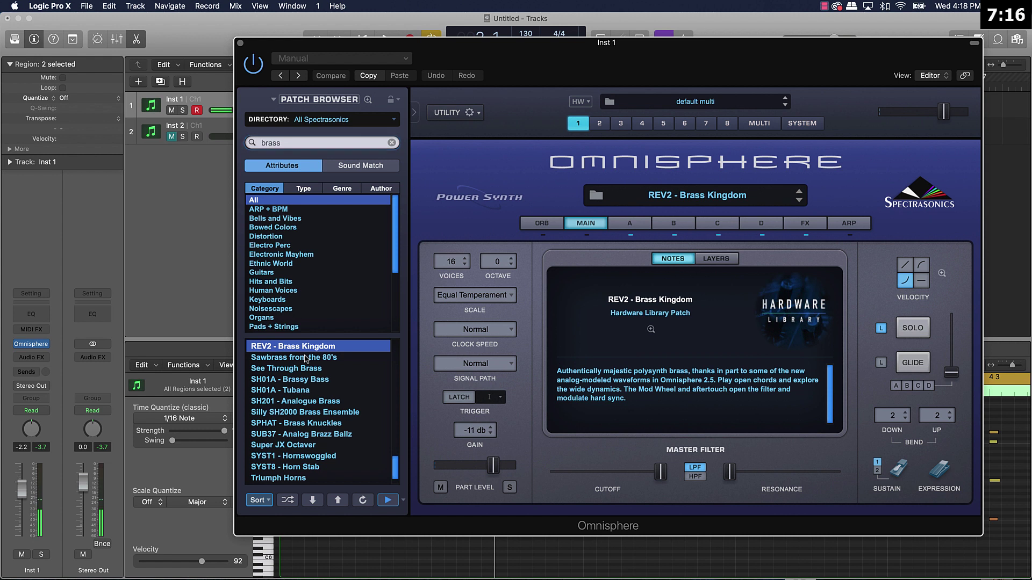
pyautogui.press('space')
pyautogui.click(305, 358)
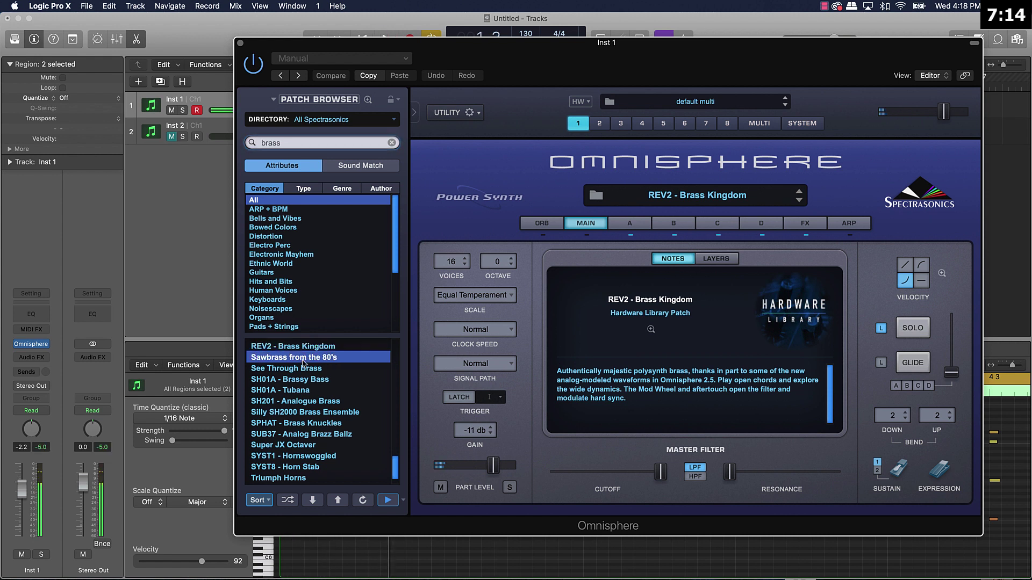
# Audition the patches Triumph Horns, UK Brasstrings, Wide Load Brass and SYST1 - Hornswoggled on Inst 1.
pyautogui.scroll(-1, 300, 479)
pyautogui.click(301, 457)
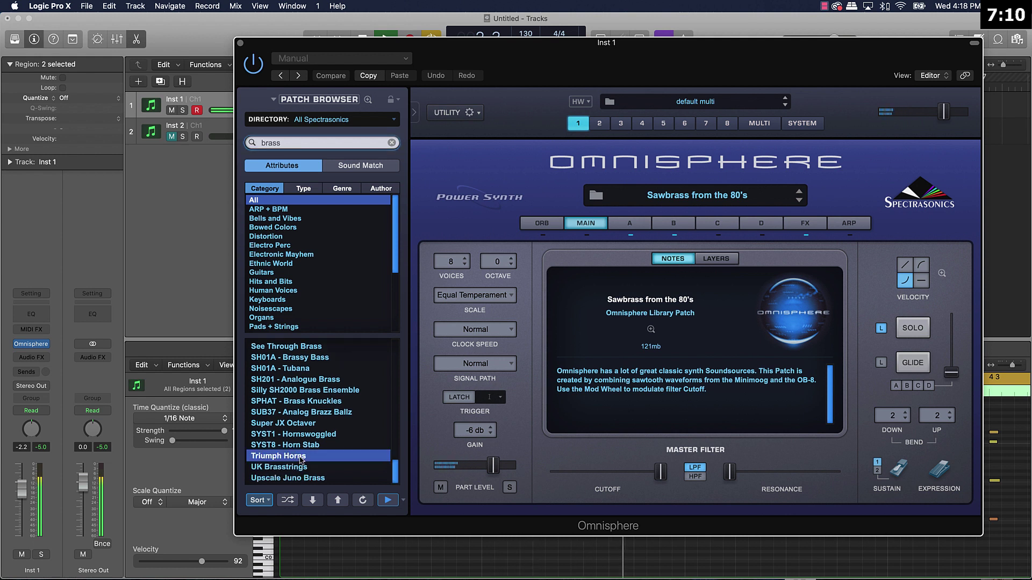
pyautogui.click(303, 467)
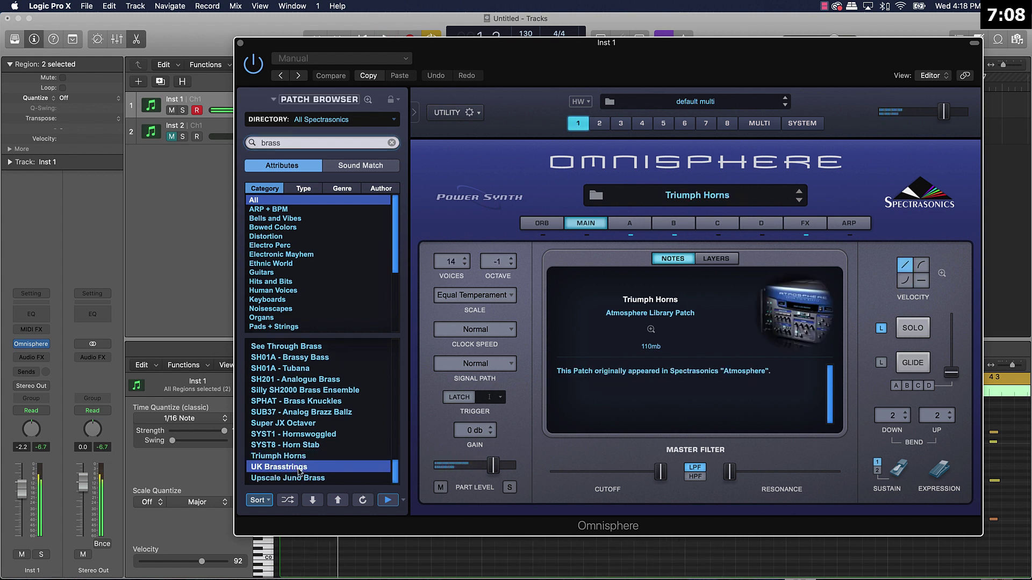
pyautogui.scroll(-1, 304, 480)
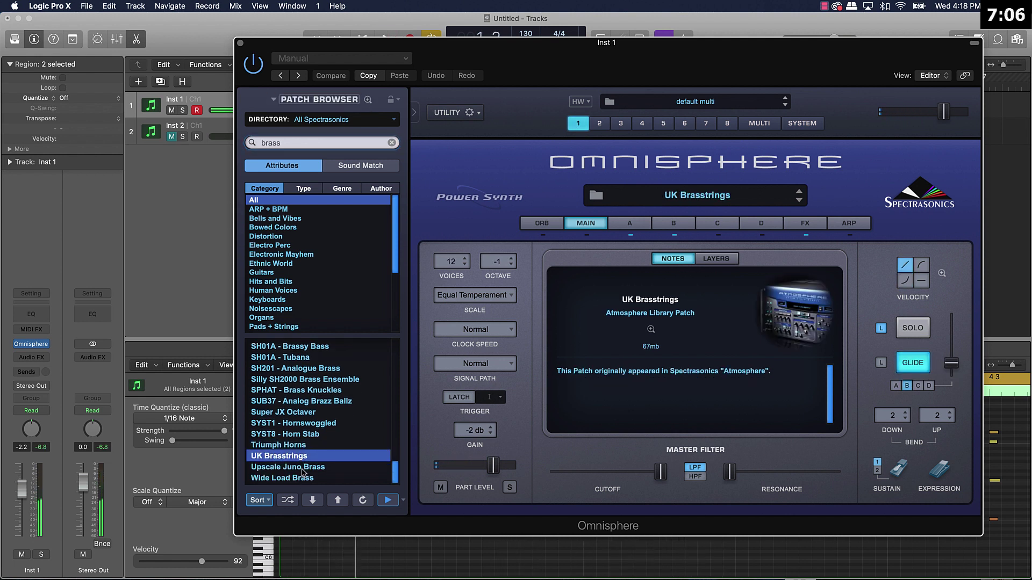
pyautogui.click(299, 479)
pyautogui.click(303, 424)
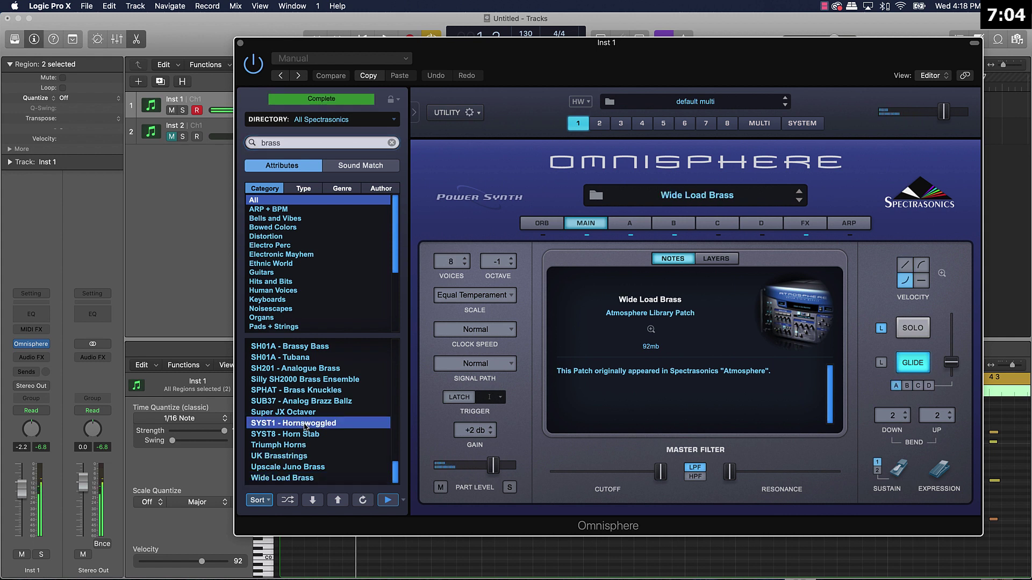
# Audition Super JX Octaver on Inst 1, briefly unmuting Inst 2 to hear both layers together.
pyautogui.click(295, 414)
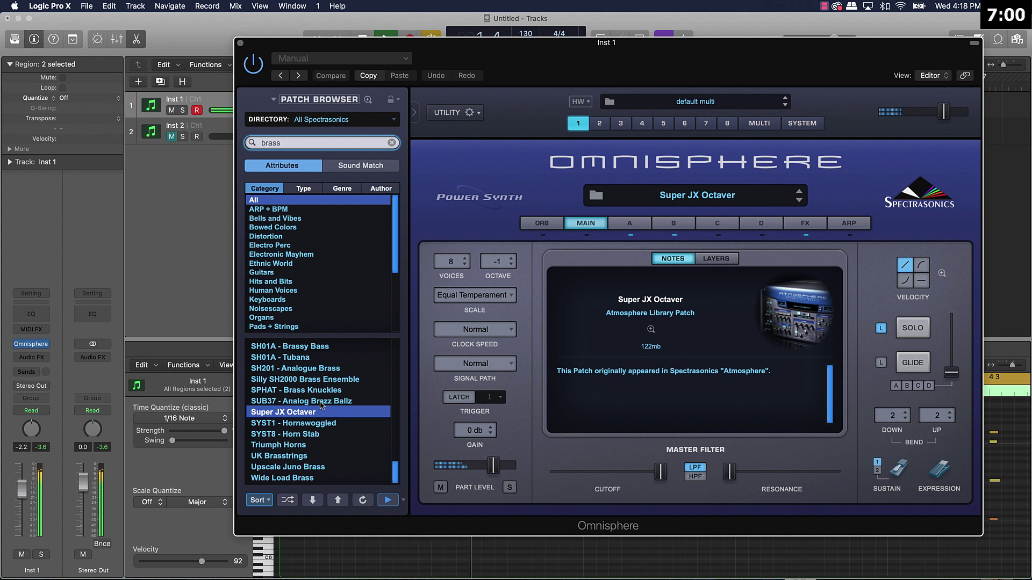
pyautogui.click(321, 400)
pyautogui.press('Down')
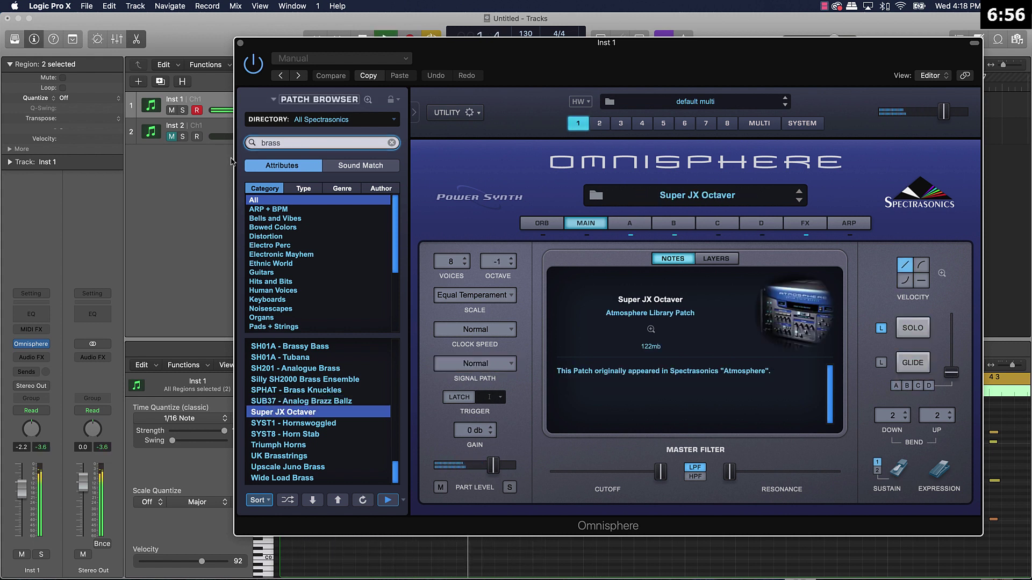
pyautogui.click(188, 144)
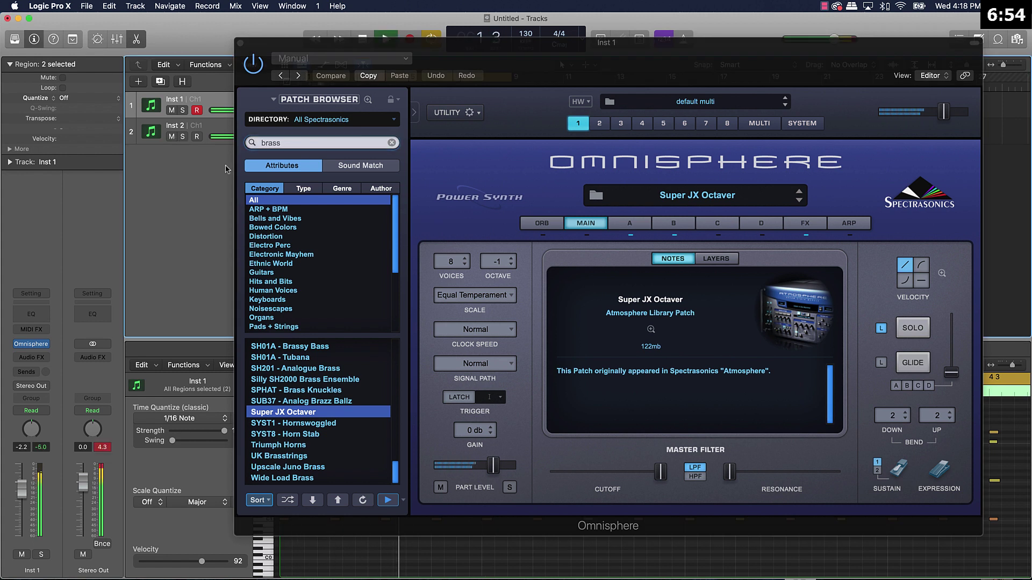
pyautogui.click(171, 137)
# Audition more brass patches on Inst 1, including SPHAT - Brass Knuckles, settle on SH201 - Analogue Brass, and close Omnisphere.
pyautogui.click(325, 411)
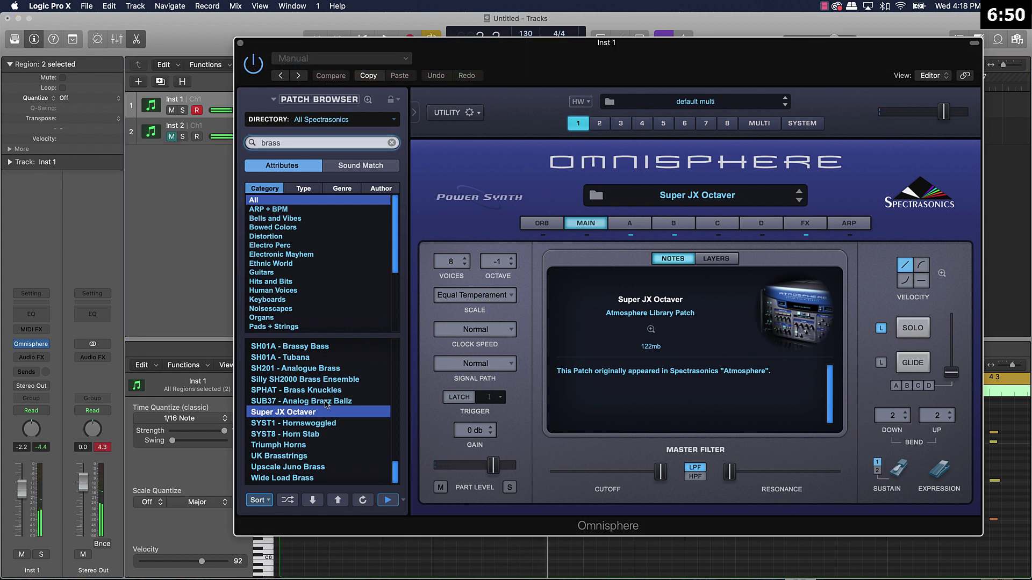
pyautogui.click(318, 401)
pyautogui.click(317, 391)
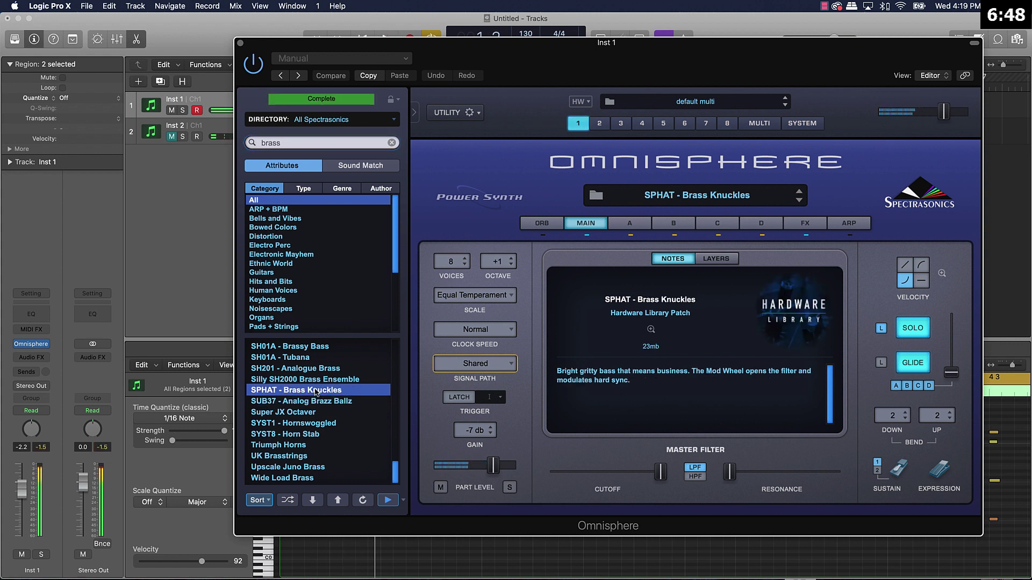
pyautogui.click(315, 378)
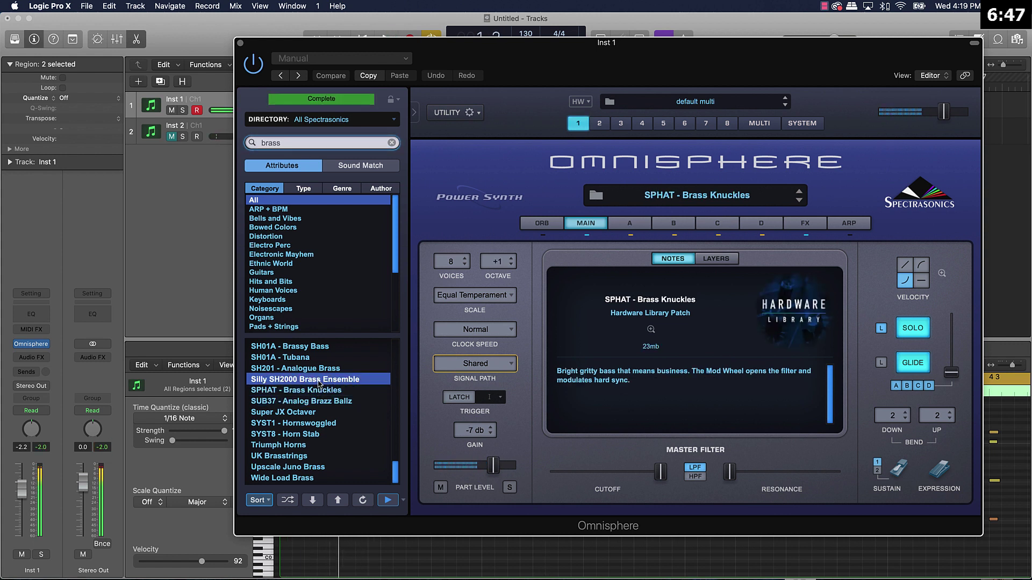
pyautogui.click(314, 370)
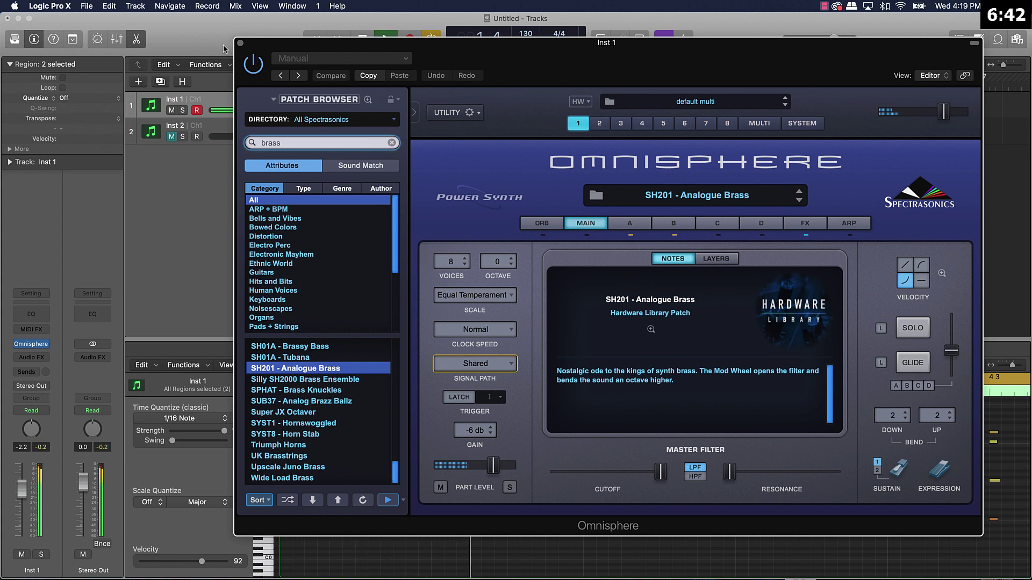
pyautogui.press('space')
pyautogui.click(240, 42)
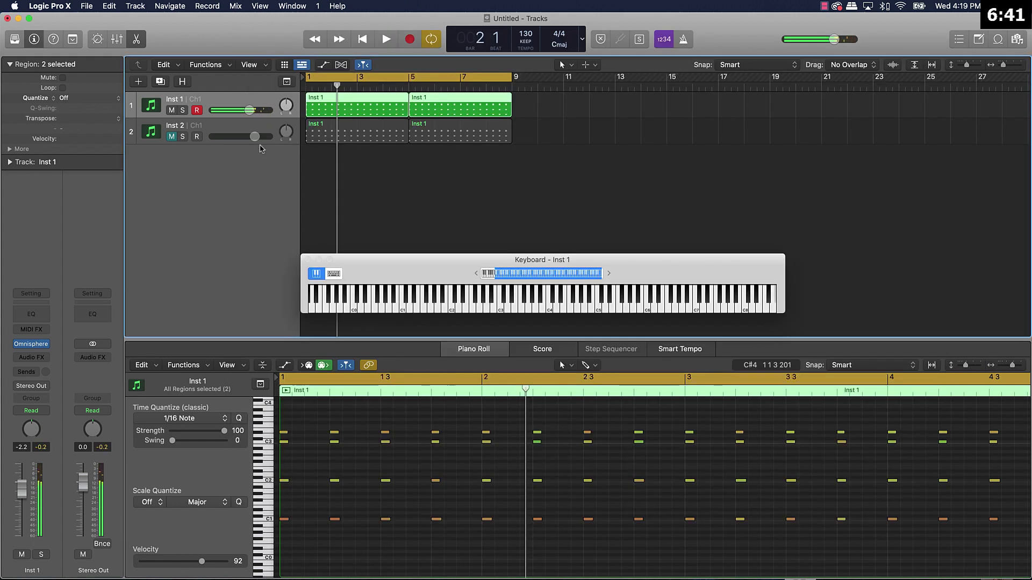
# Deselect the regions, mute the Inst 1 track and unmute Inst 2.
pyautogui.click(363, 164)
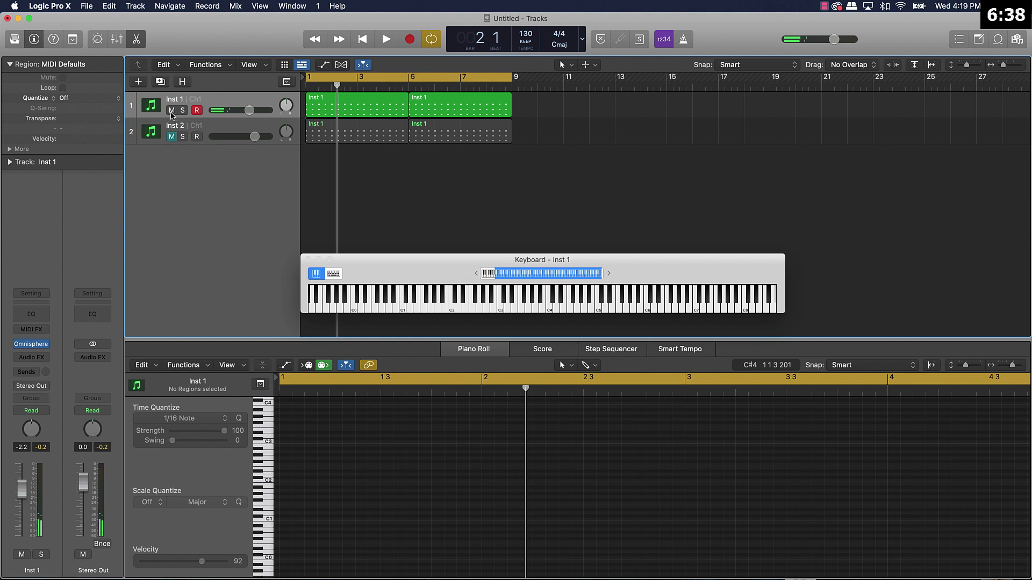
pyautogui.click(171, 111)
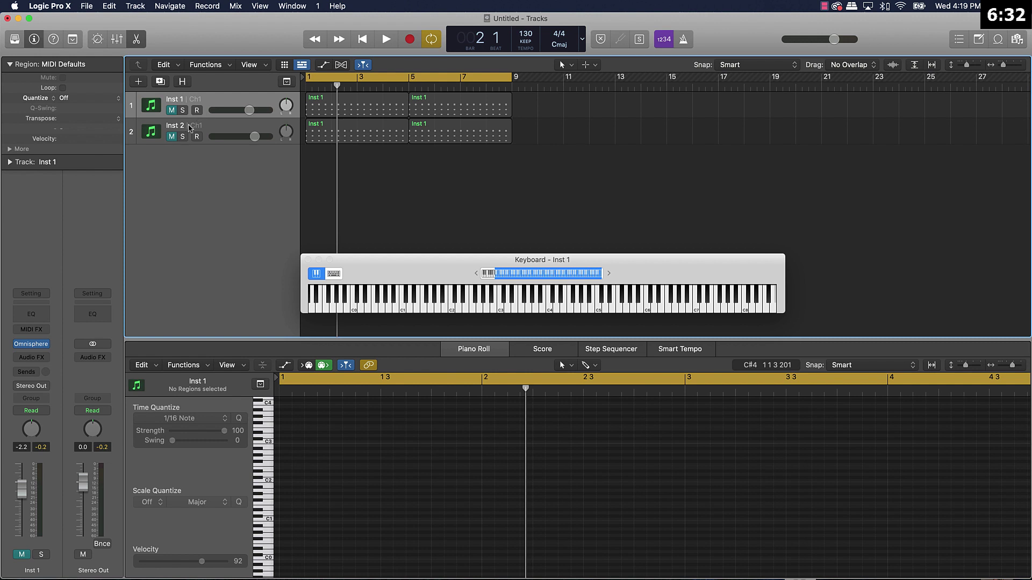
pyautogui.click(177, 138)
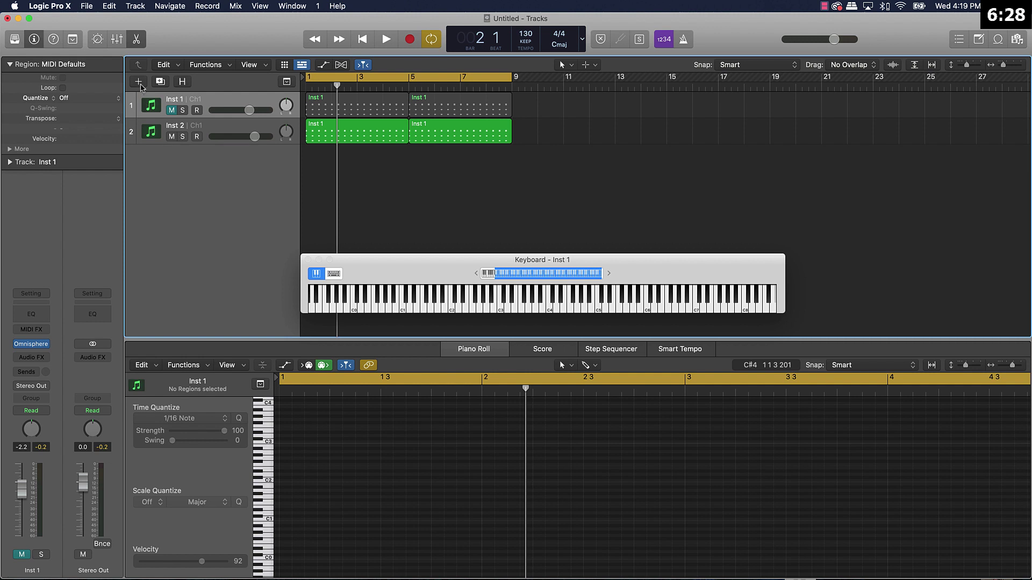
# Create one software instrument track with a stereo Quick Sampler and move it below Inst 2.
pyautogui.click(138, 81)
pyautogui.click(371, 129)
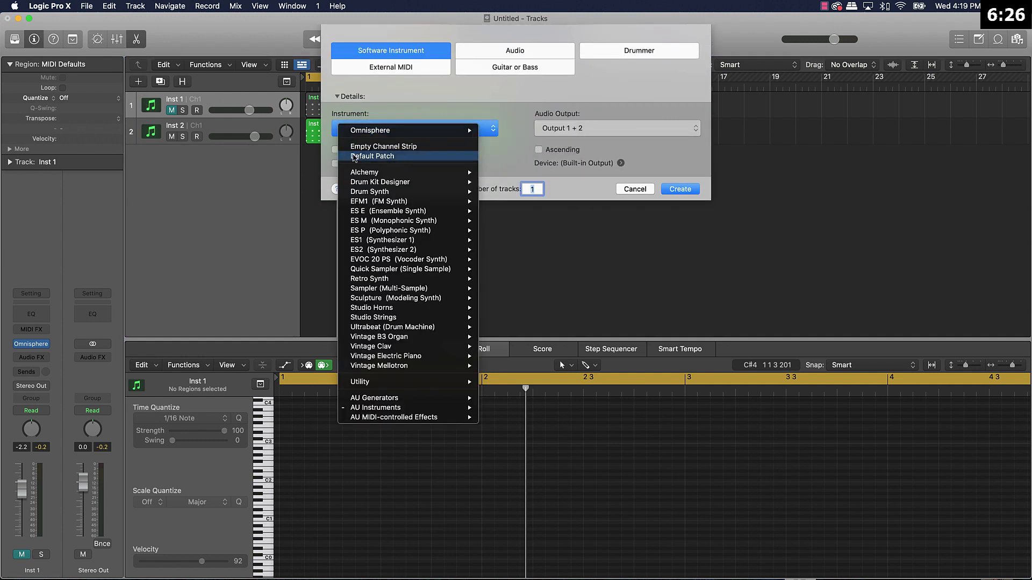
pyautogui.moveTo(408, 269)
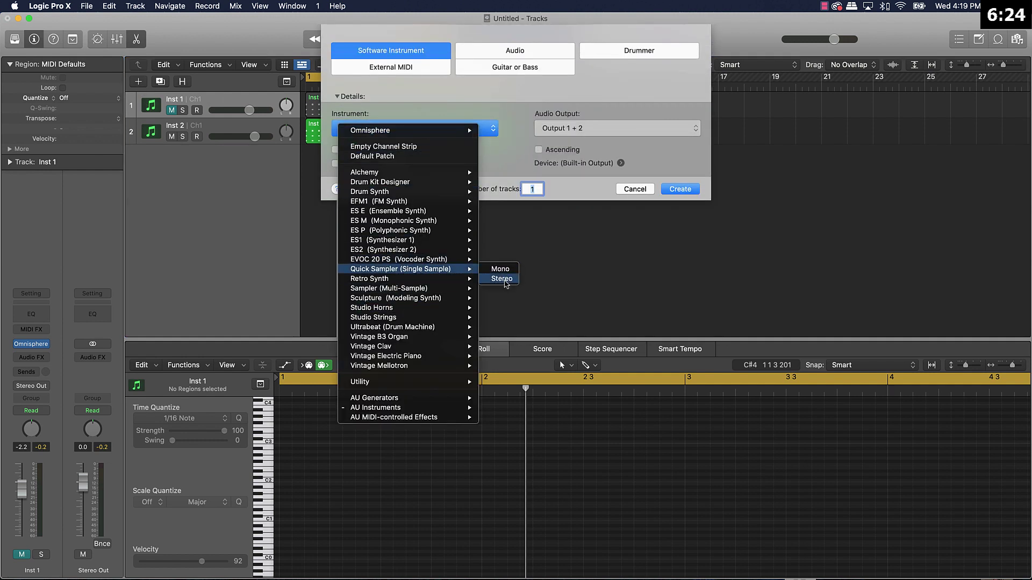
pyautogui.click(505, 283)
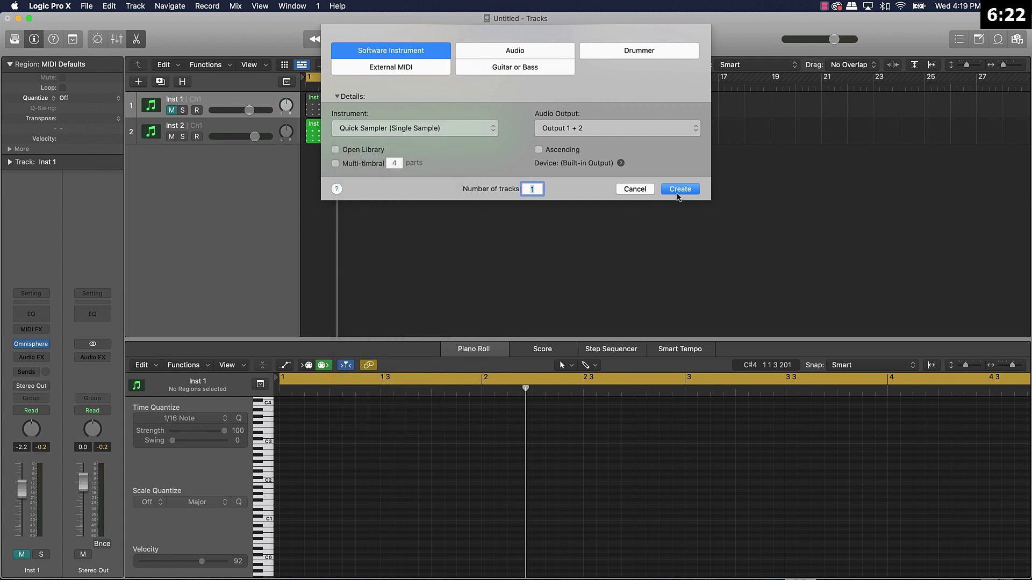
pyautogui.click(678, 191)
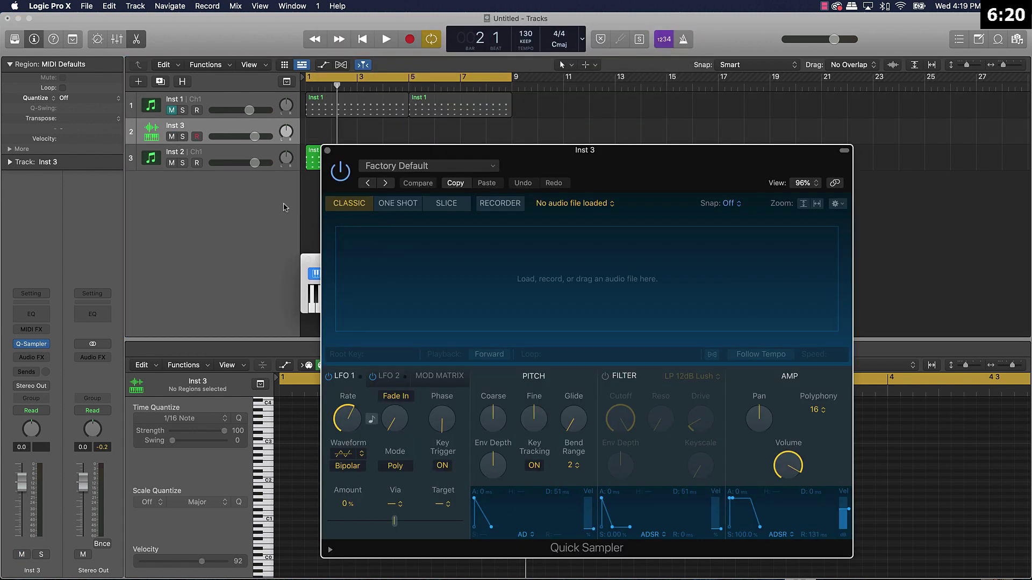
pyautogui.moveTo(217, 138); pyautogui.dragTo(220, 174)
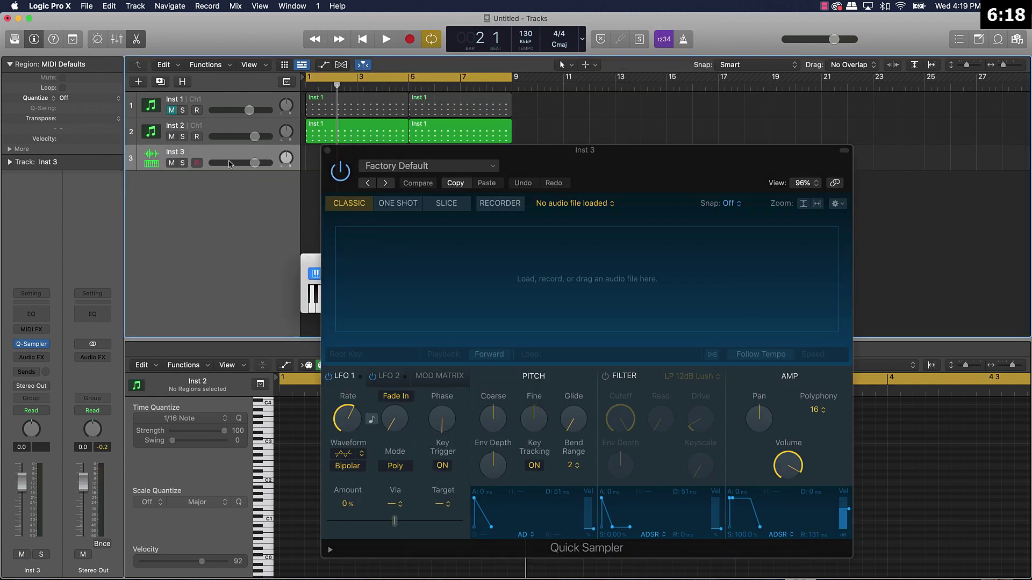
# Load the Bricks - Clap 1 setting into Quick Sampler on the new track and close the plug-in window.
pyautogui.moveTo(35, 348)
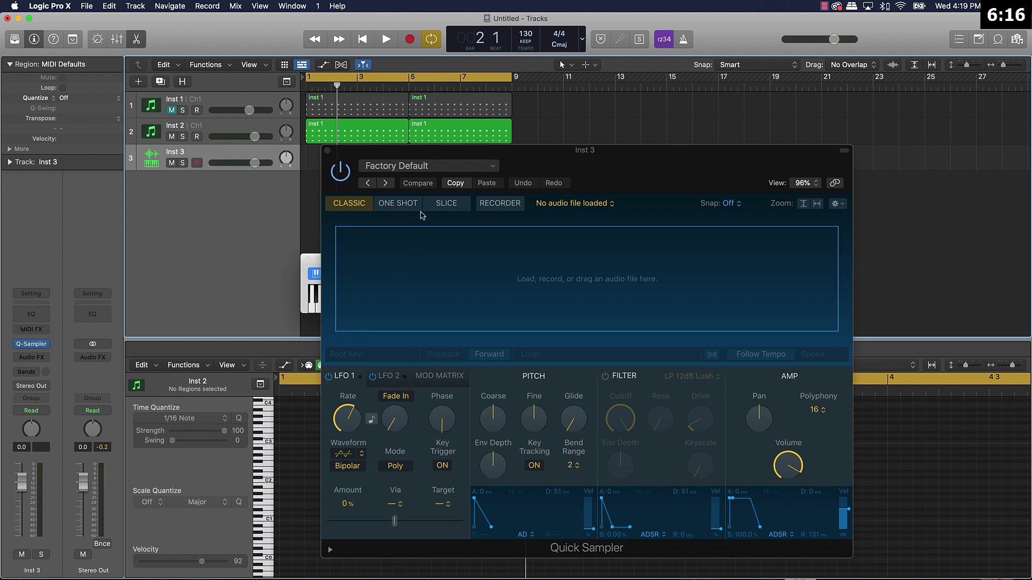
pyautogui.click(430, 166)
pyautogui.scroll(-5, 434, 463)
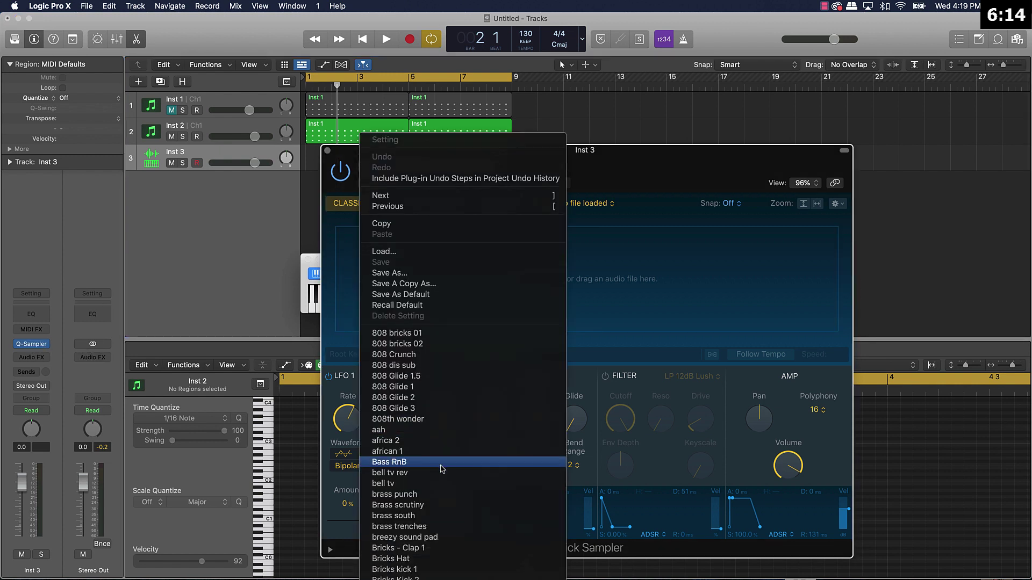
pyautogui.scroll(-3, 430, 417)
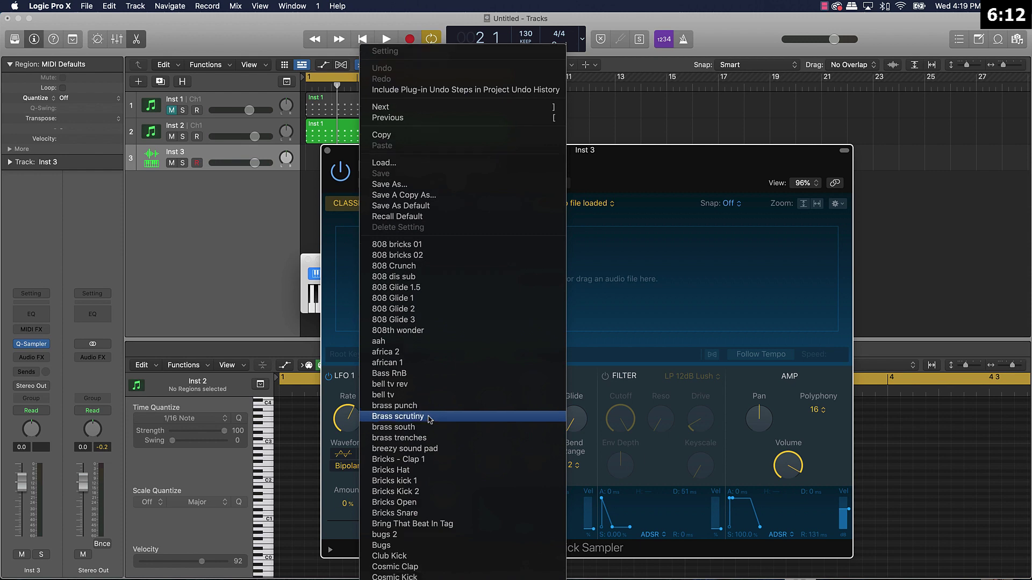
pyautogui.click(424, 388)
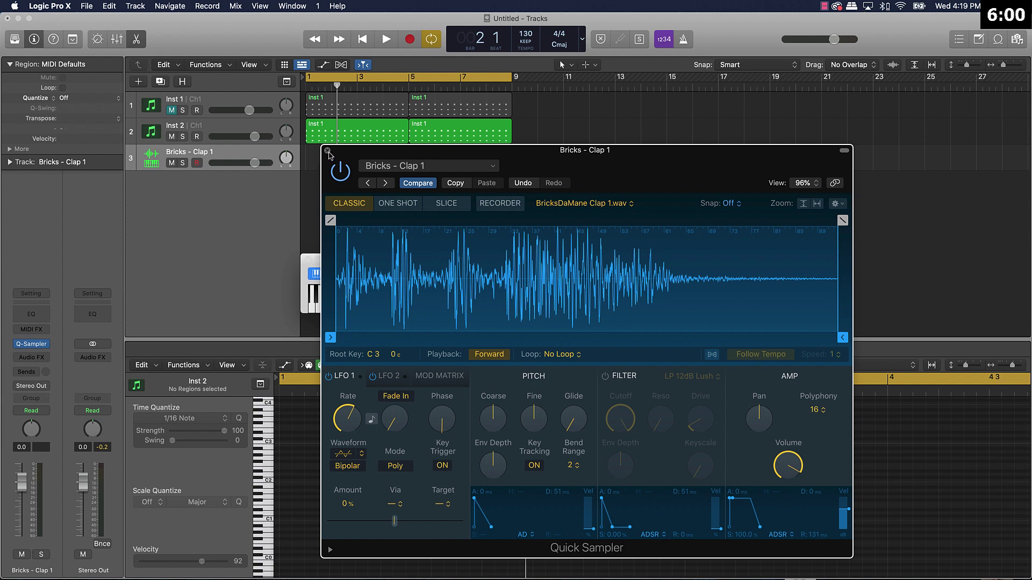
pyautogui.click(327, 151)
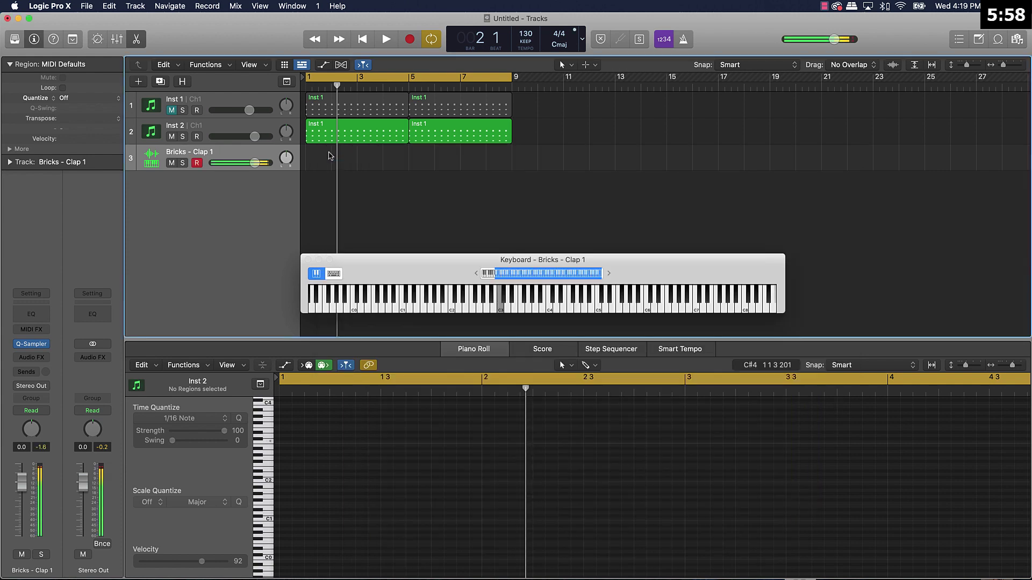
# Record a clap pattern on C3 across the 8-bar loop and quantize all its notes to 1/16.
pyautogui.press('r')
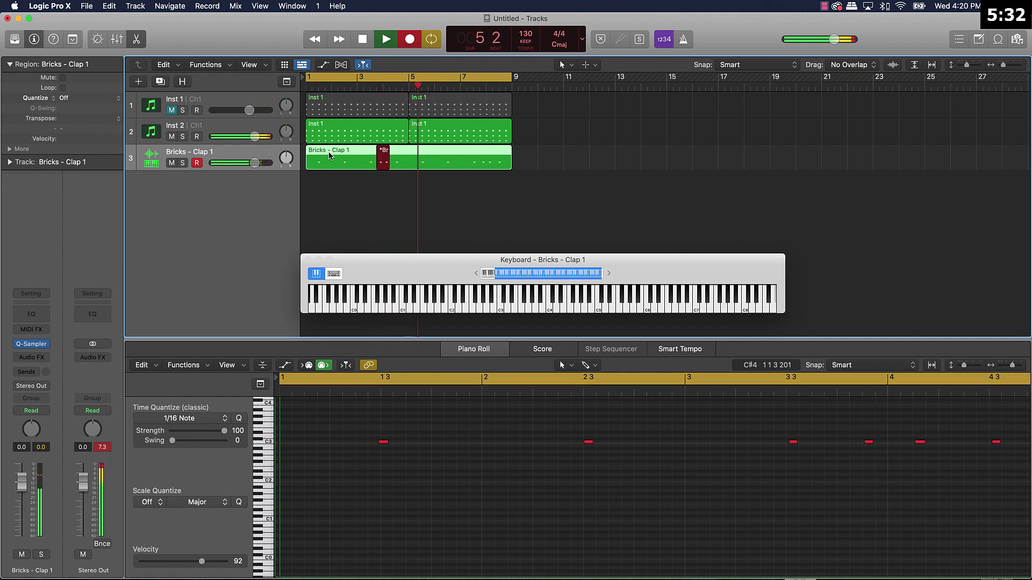
pyautogui.press('space')
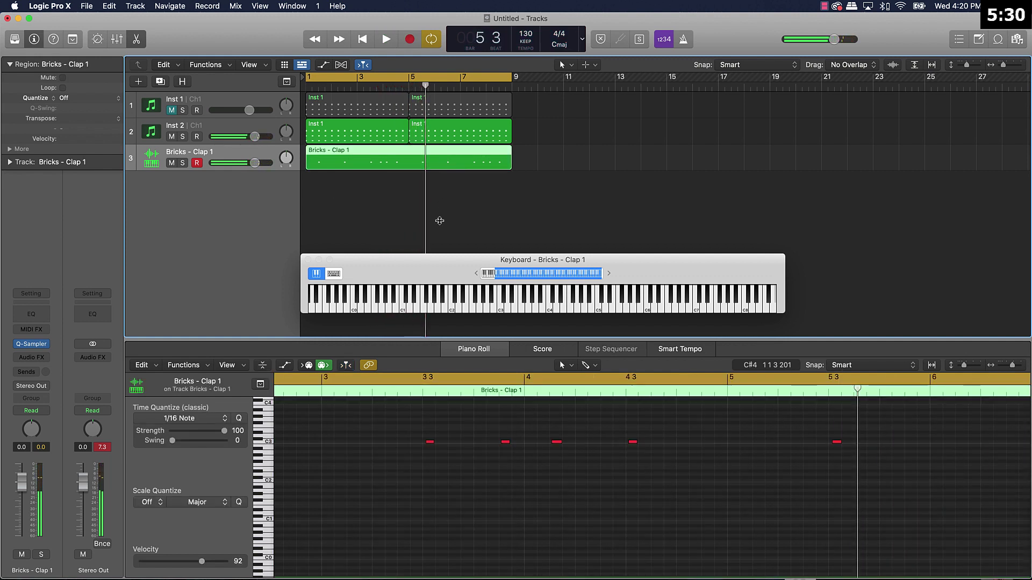
pyautogui.press('super+a')
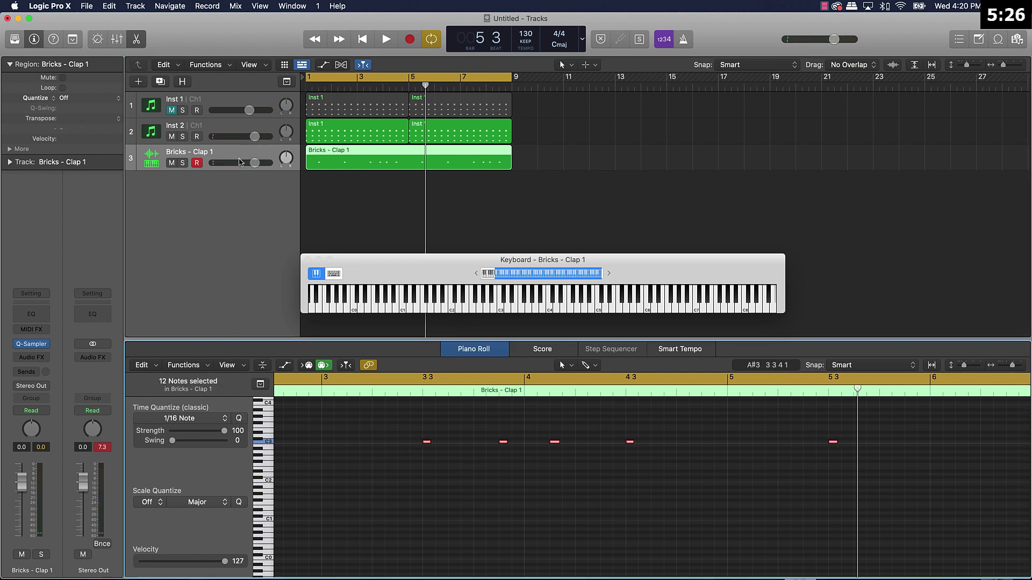
# Raise the clap track's volume to 4.1 dB, then duplicate the track below with a copy of the clap region.
pyautogui.moveTo(254, 163); pyautogui.dragTo(261, 165)
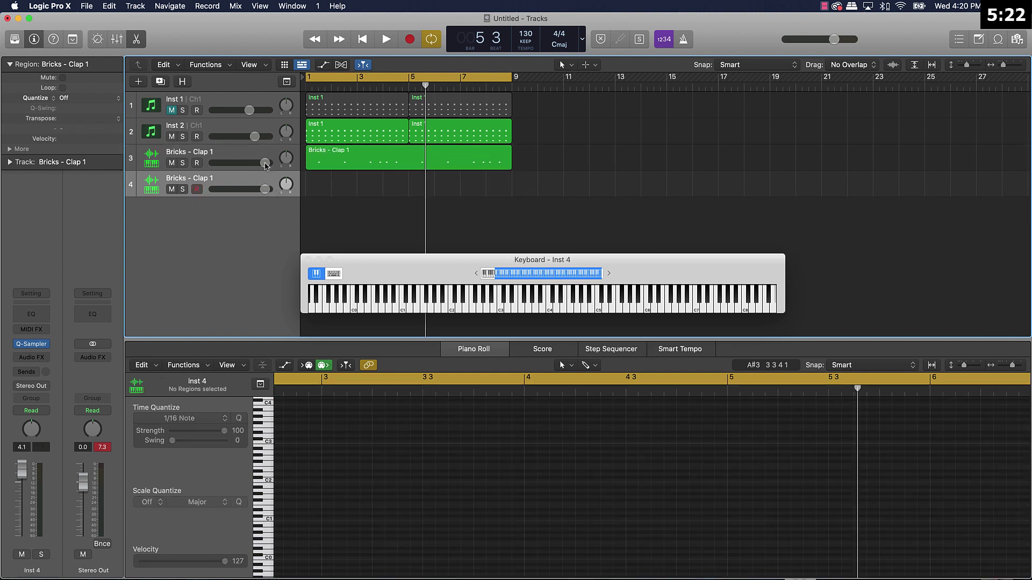
pyautogui.doubleClick(200, 185)
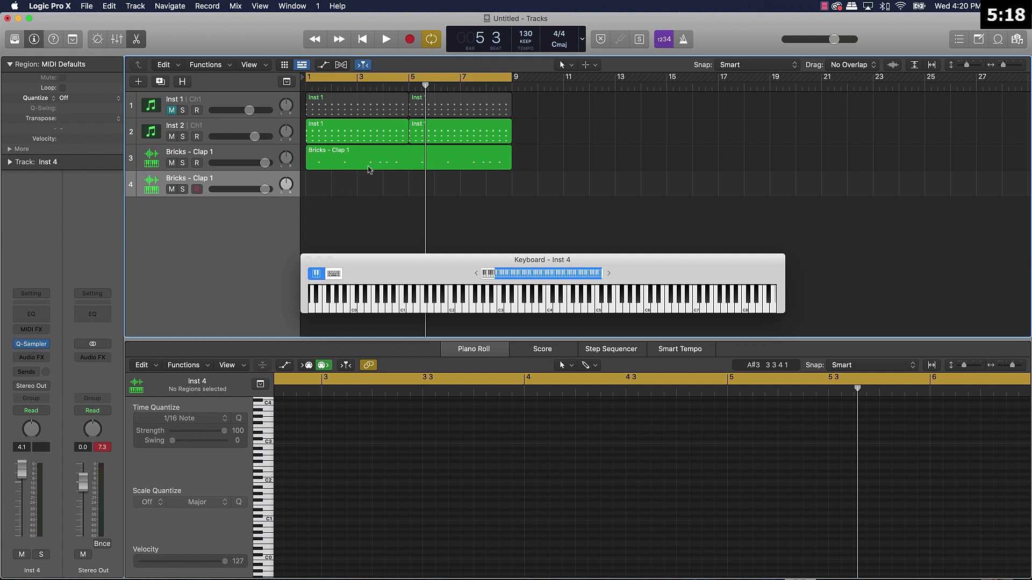
pyautogui.moveTo(365, 166); pyautogui.dragTo(366, 192)
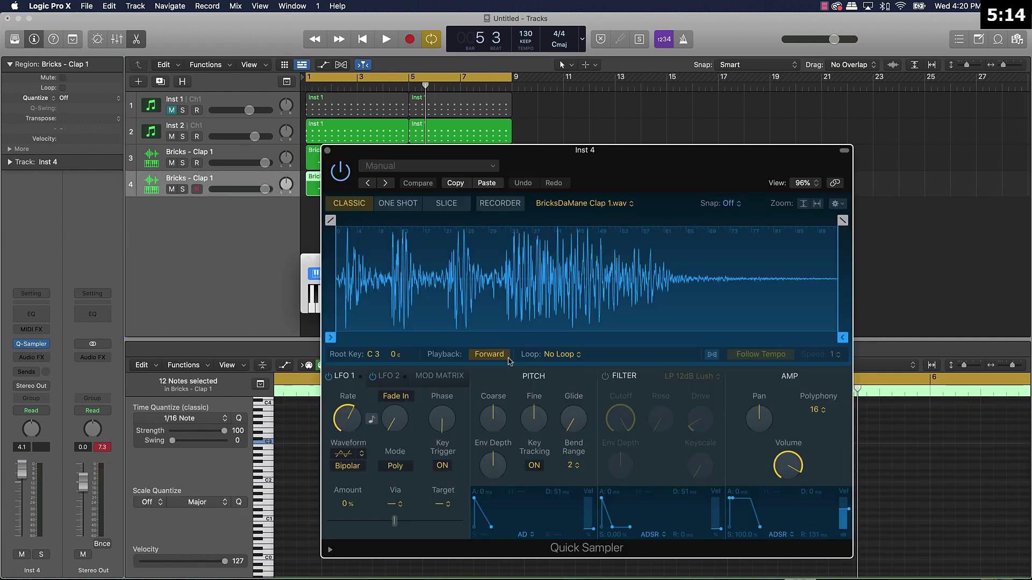
# Load the Bricks Snare setting into the duplicated track's Quick Sampler and play the loop to hear it with the clap.
pyautogui.click(401, 166)
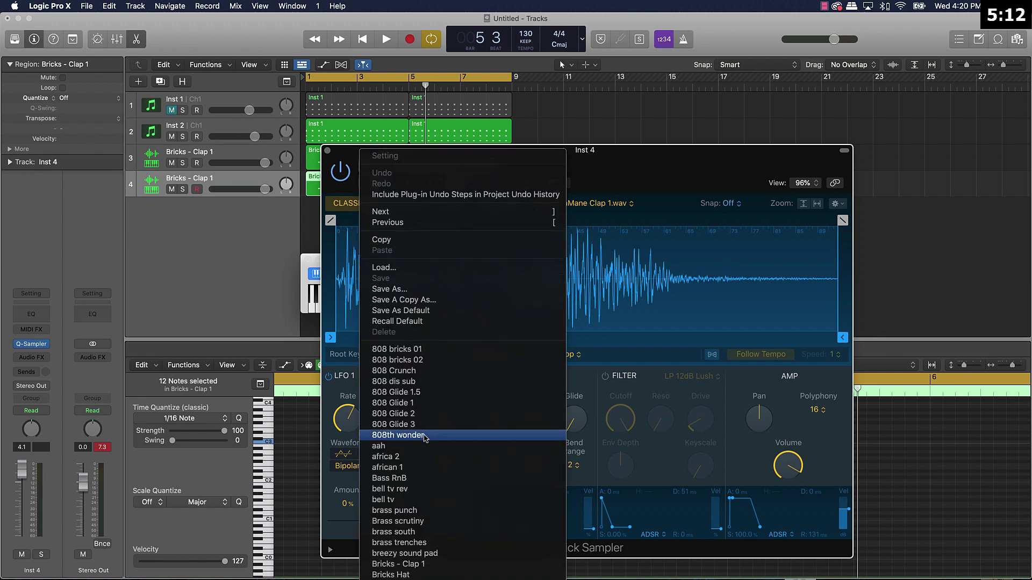
pyautogui.click(409, 545)
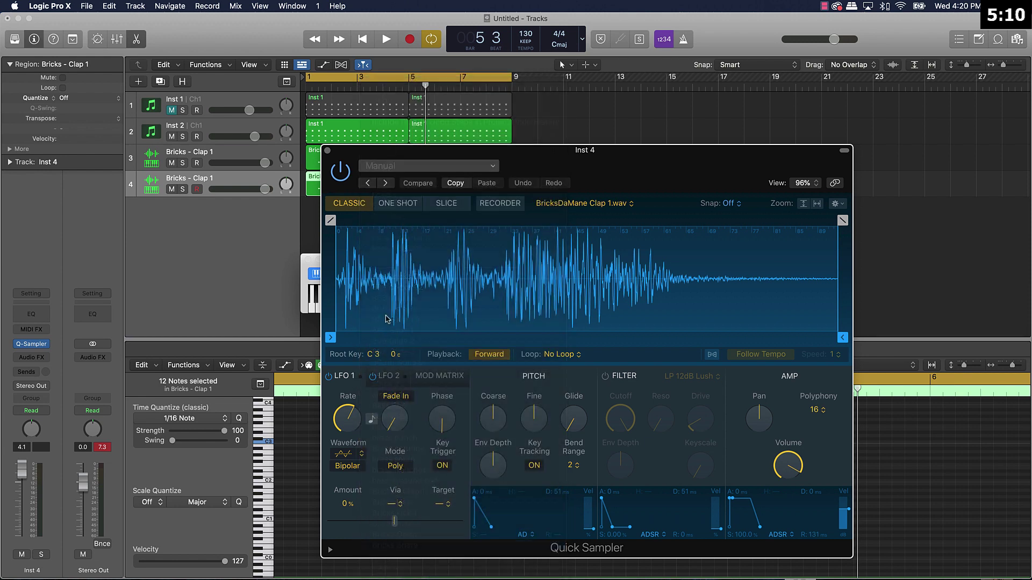
pyautogui.click(328, 152)
pyautogui.press('space')
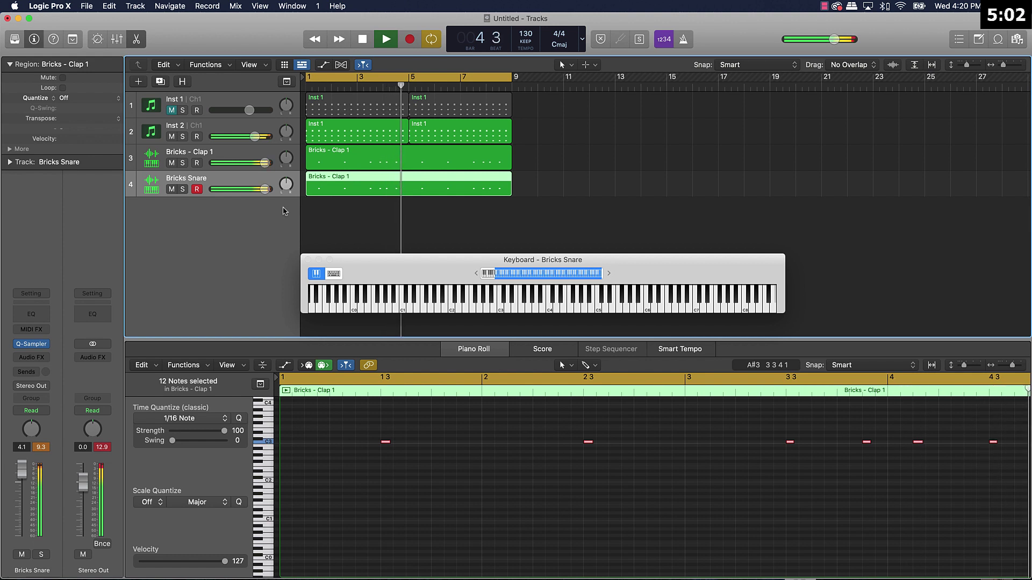
pyautogui.press('space')
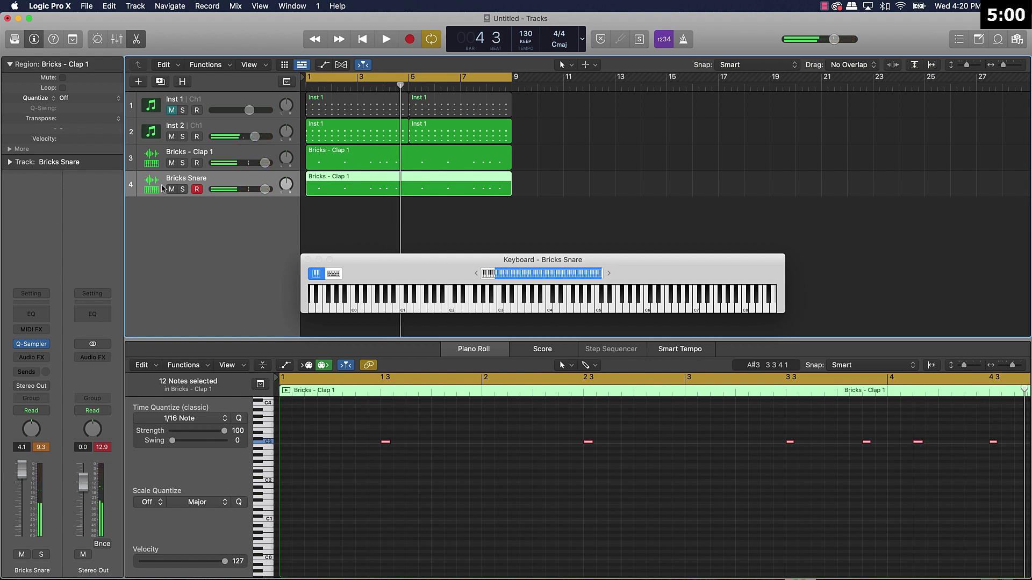
# Create another Quick Sampler track below the snare and load the Bricks Hat setting into it.
pyautogui.click(138, 81)
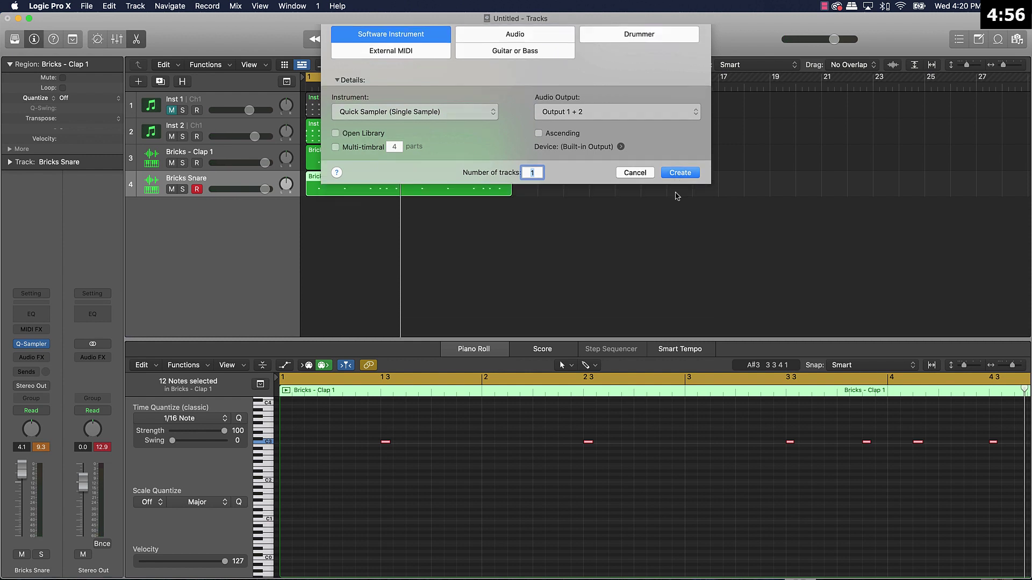
pyautogui.click(679, 189)
pyautogui.click(399, 167)
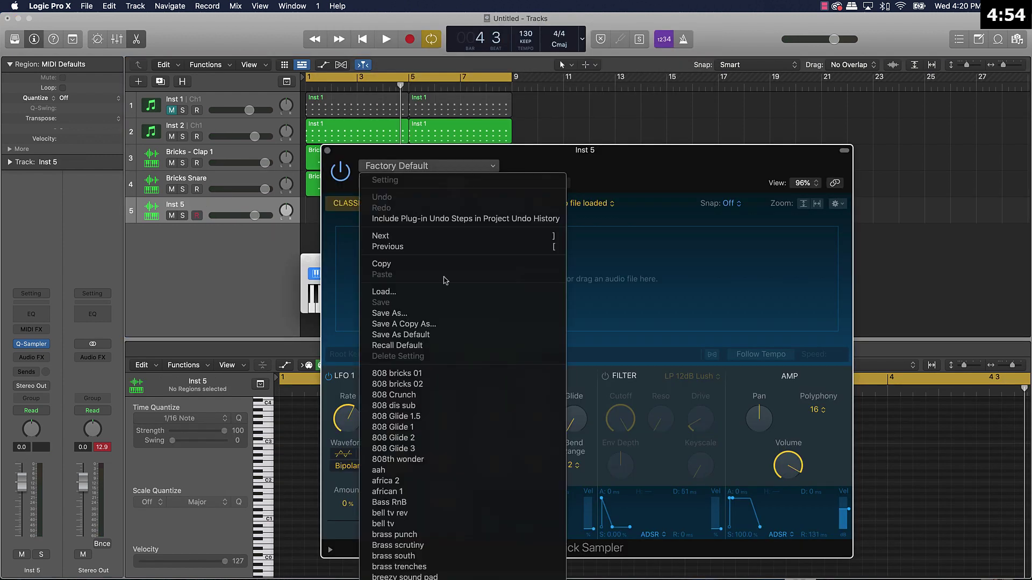
pyautogui.scroll(-5, 463, 468)
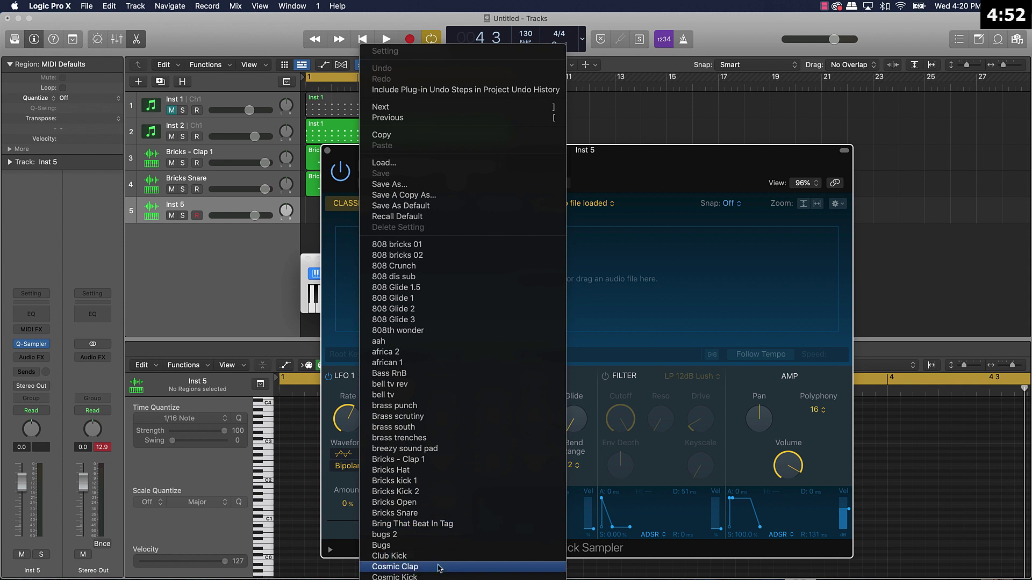
pyautogui.scroll(-2, 462, 306)
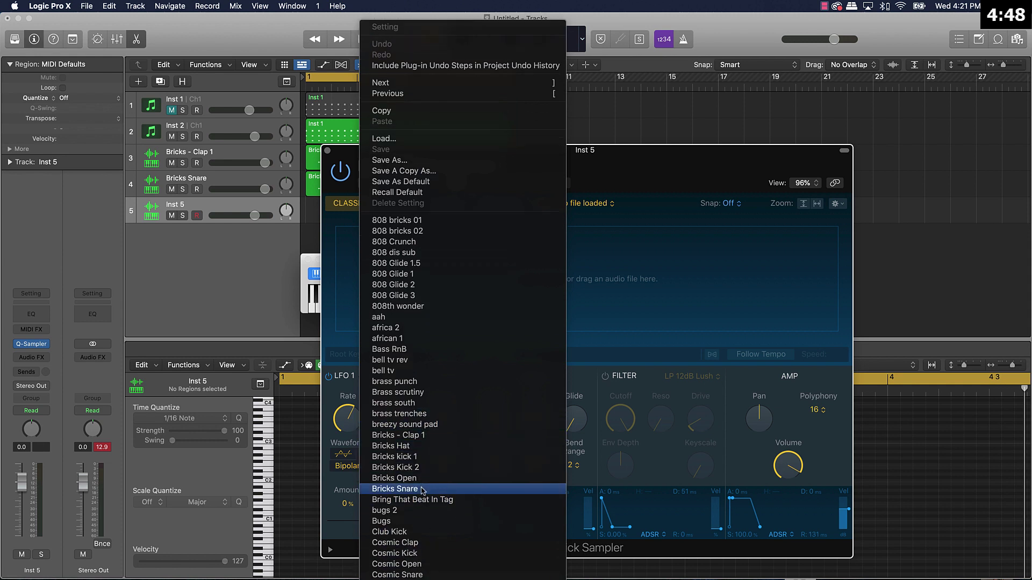
pyautogui.click(399, 446)
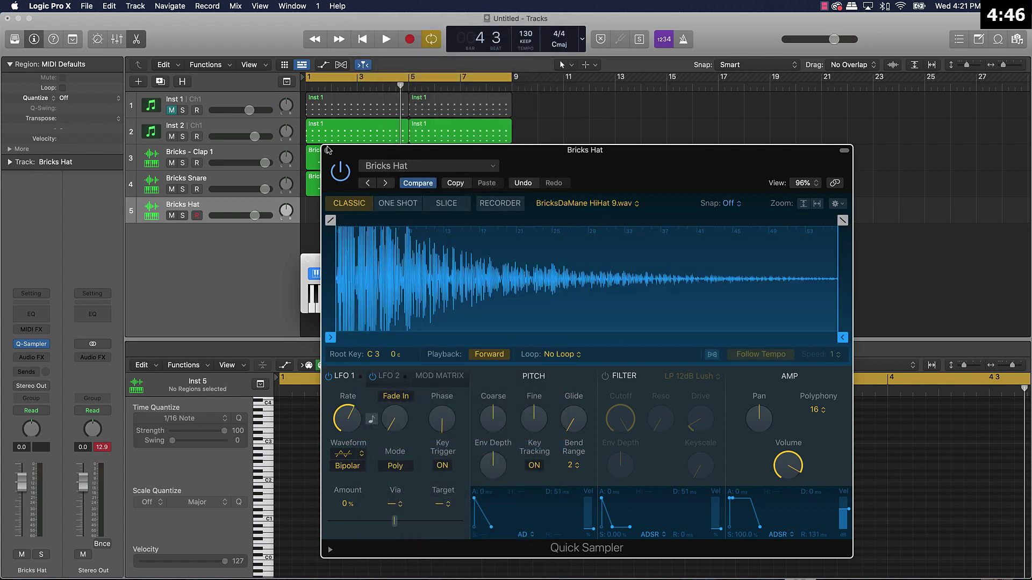
pyautogui.click(328, 150)
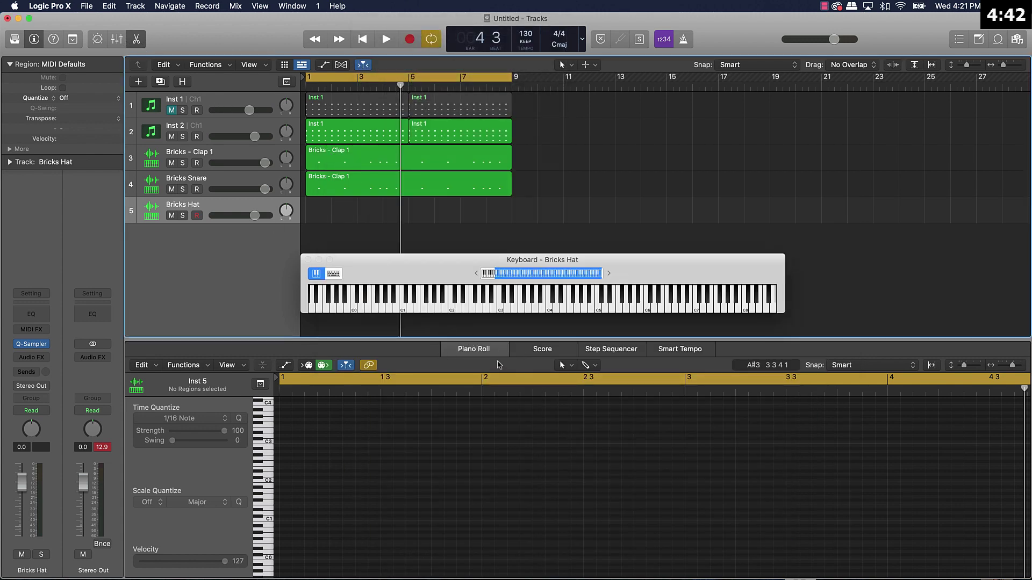
# Build a 16-step hat pattern on C3 in the Step Sequencer, switching on every other step from step 1.
pyautogui.click(606, 351)
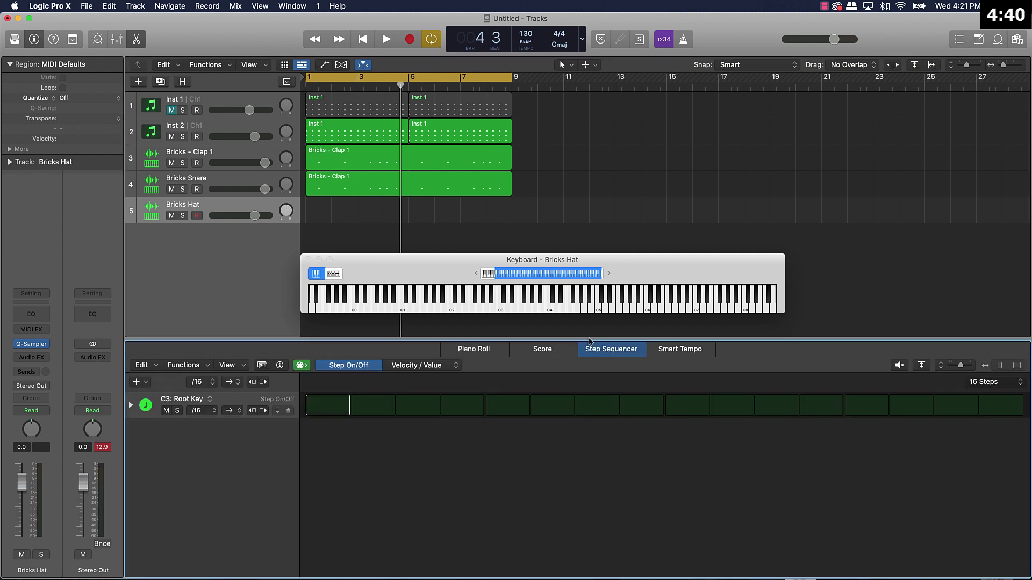
pyautogui.press('Return')
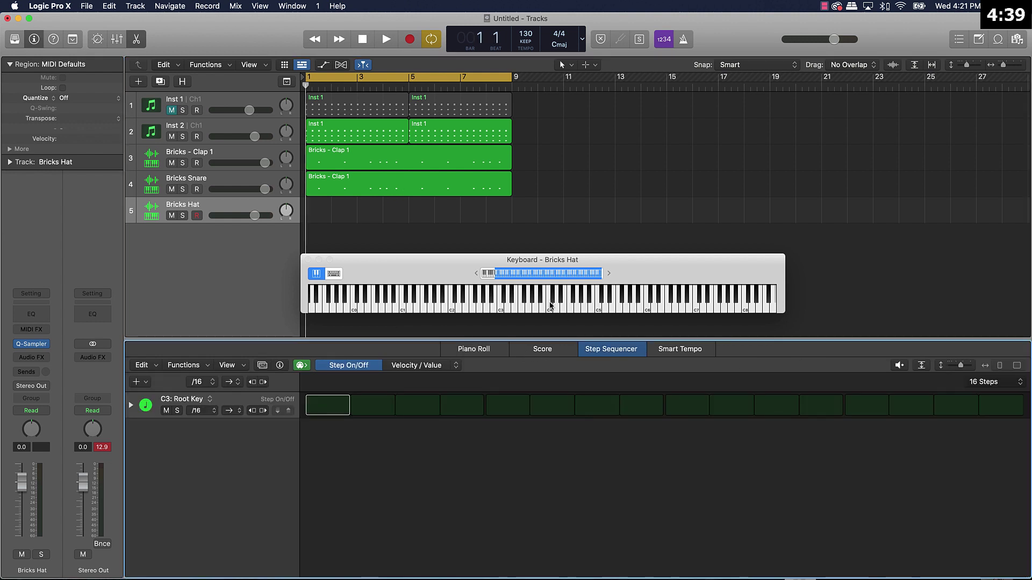
pyautogui.click(339, 412)
pyautogui.click(416, 410)
pyautogui.click(508, 409)
pyautogui.click(608, 405)
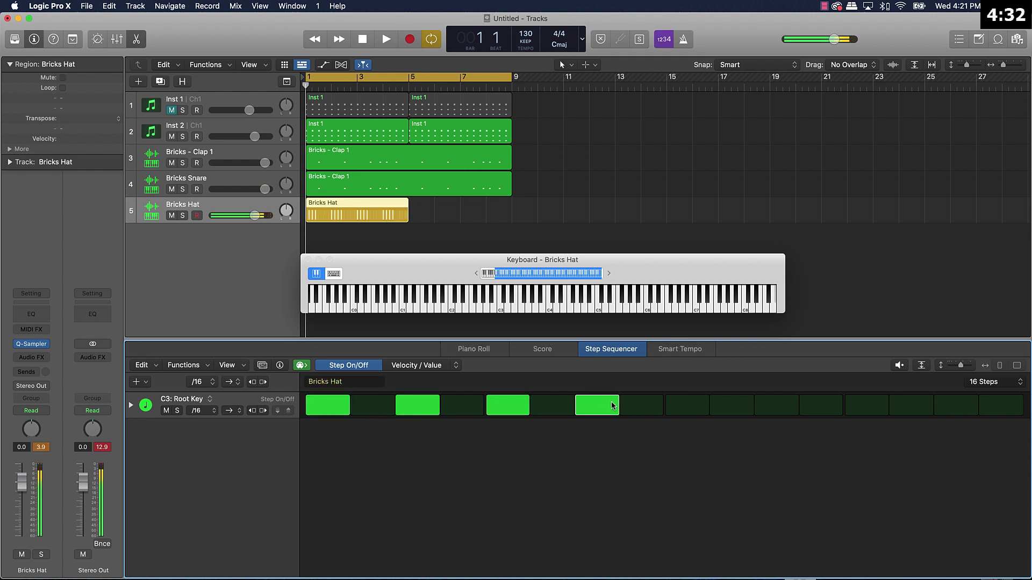
pyautogui.click(705, 411)
pyautogui.click(759, 411)
pyautogui.click(868, 408)
pyautogui.click(945, 409)
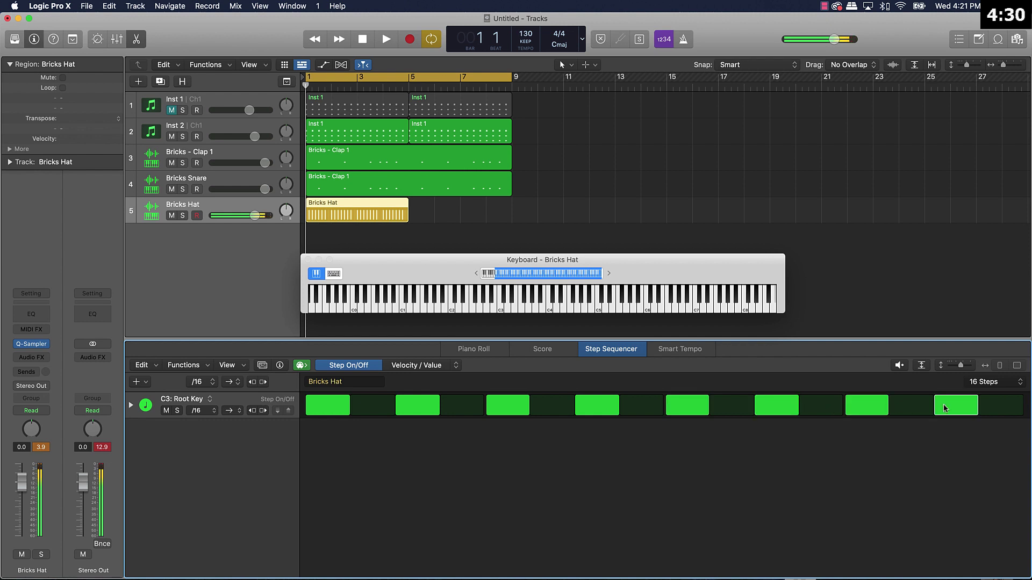
# Extend the hat pattern to 64 steps and try an extra hit on step 2, playing the loop to hear it.
pyautogui.click(996, 383)
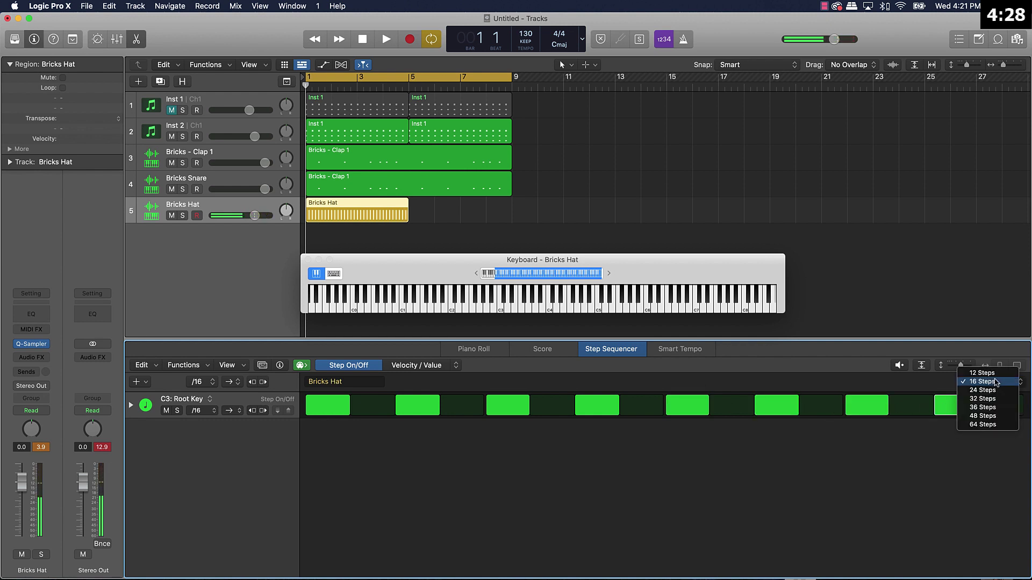
pyautogui.click(982, 425)
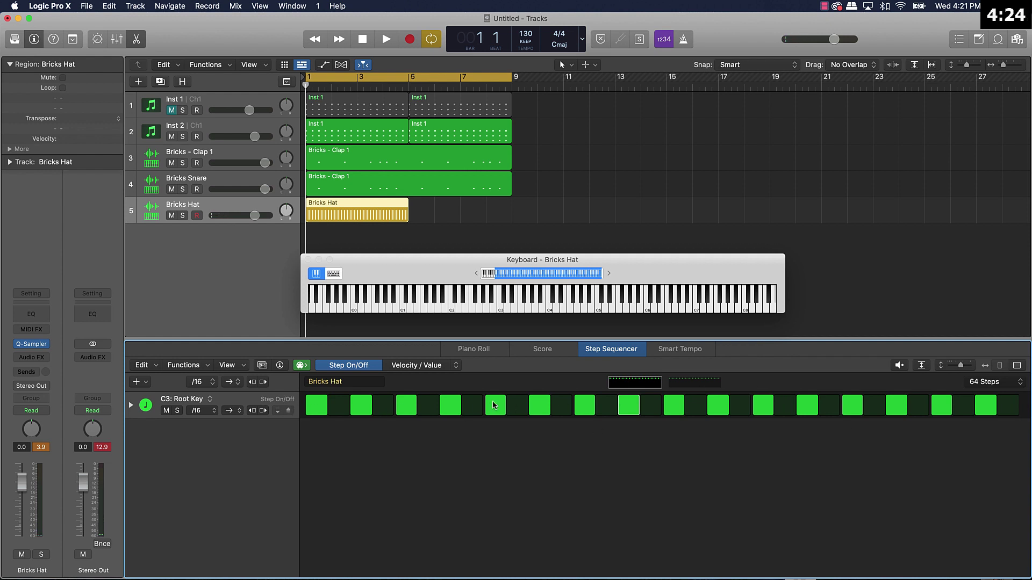
pyautogui.click(339, 406)
pyautogui.press('space')
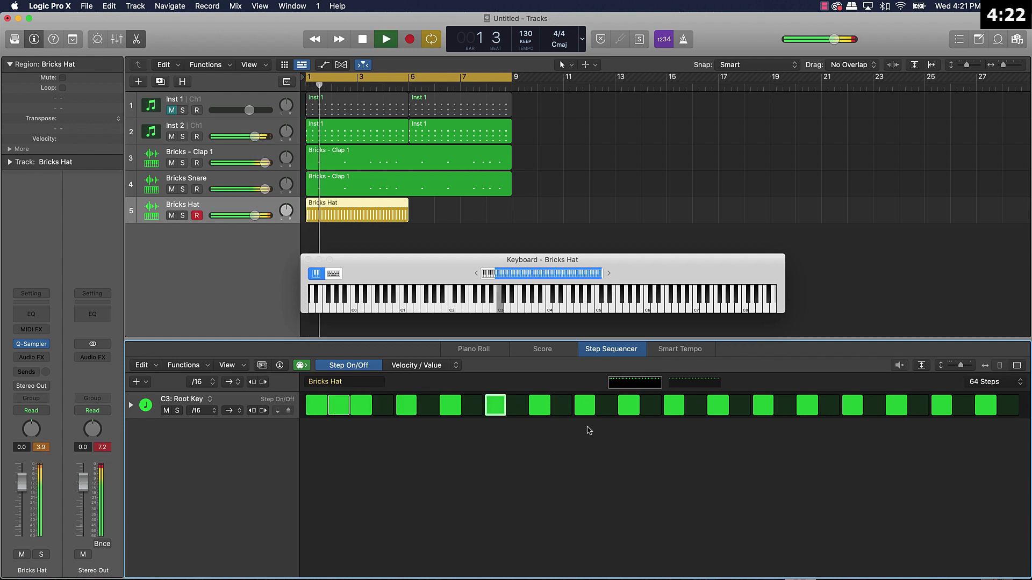
pyautogui.press('space')
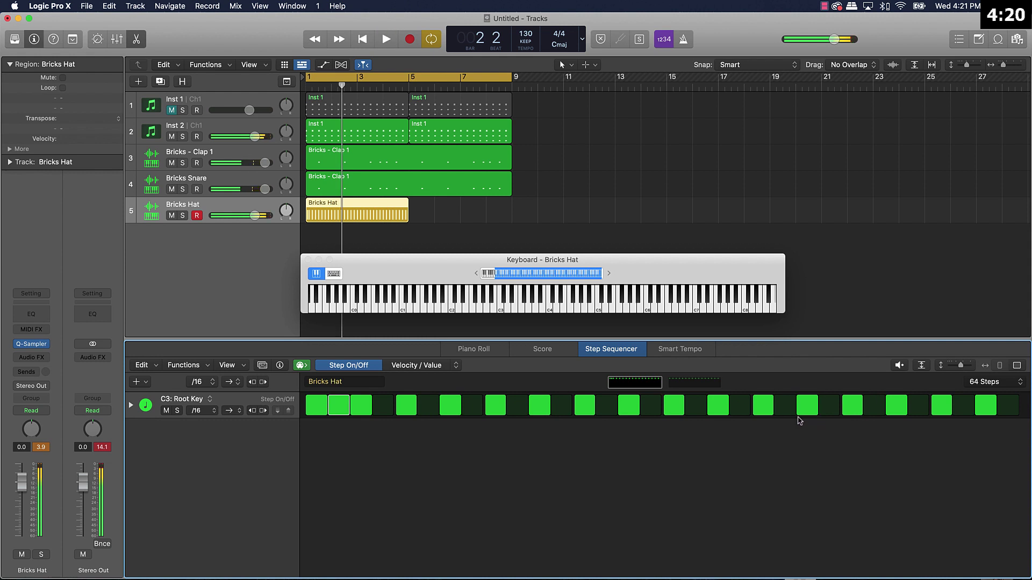
pyautogui.click(790, 411)
pyautogui.press('space')
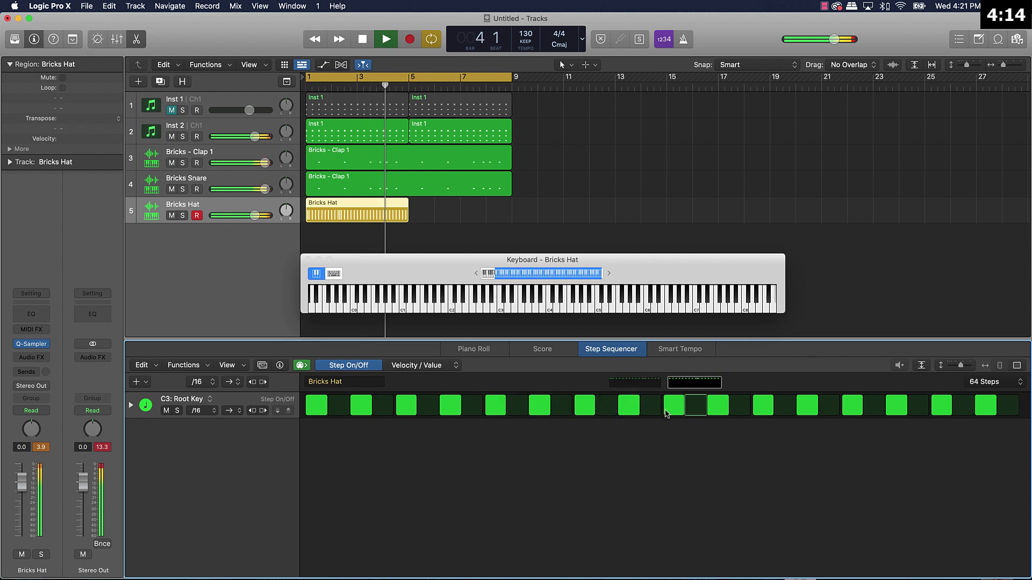
# Add extra hat hits on steps 50 and 62 in the second half of the pattern and play the loop.
pyautogui.press('space')
pyautogui.click(698, 409)
pyautogui.press('space')
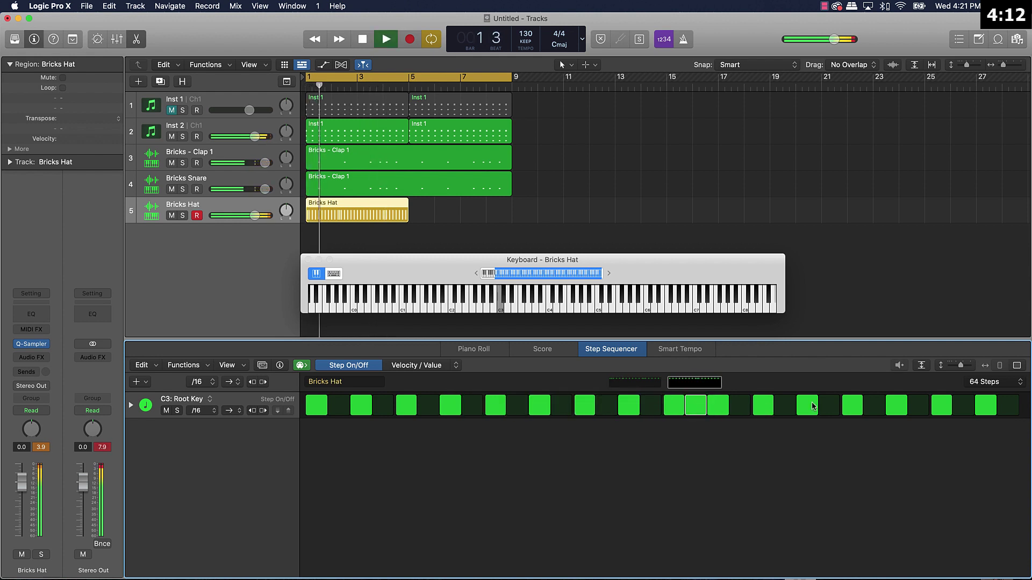
pyautogui.click(956, 412)
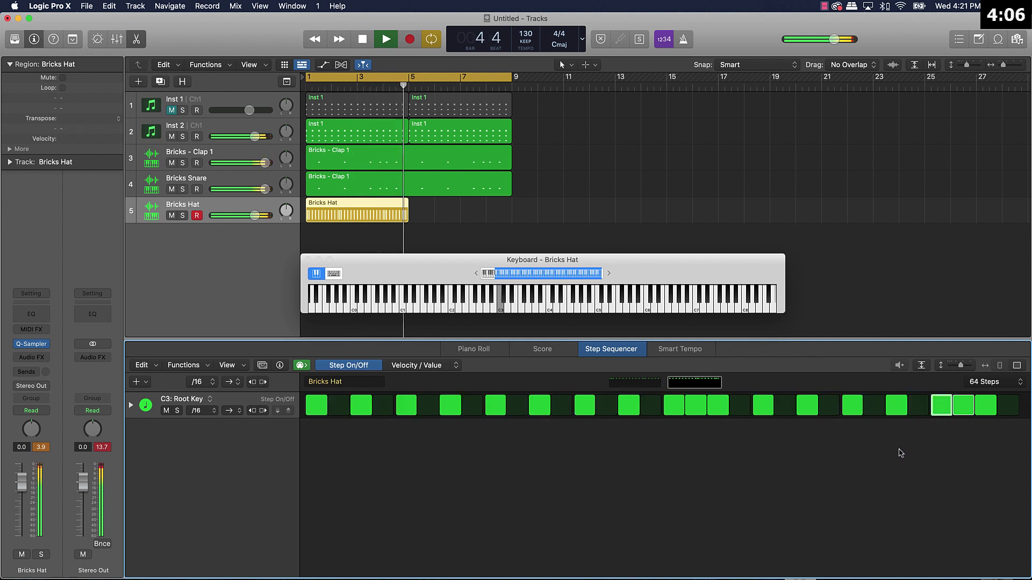
pyautogui.press('space')
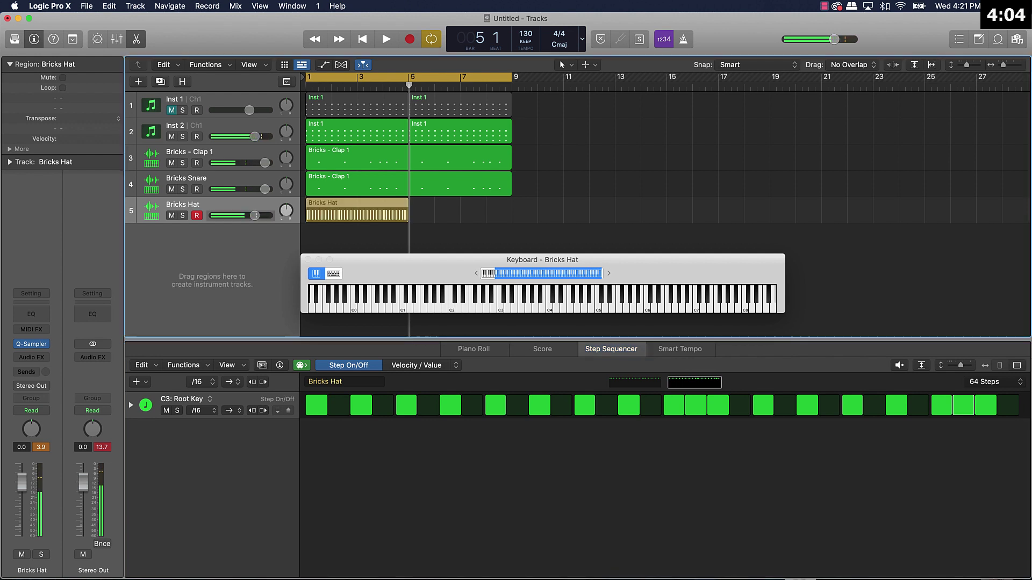
# Copy the Bricks Hat region to bar 5 and raise the hat track's volume to 4.0 dB.
pyautogui.moveTo(358, 213); pyautogui.dragTo(462, 213)
pyautogui.click(533, 213)
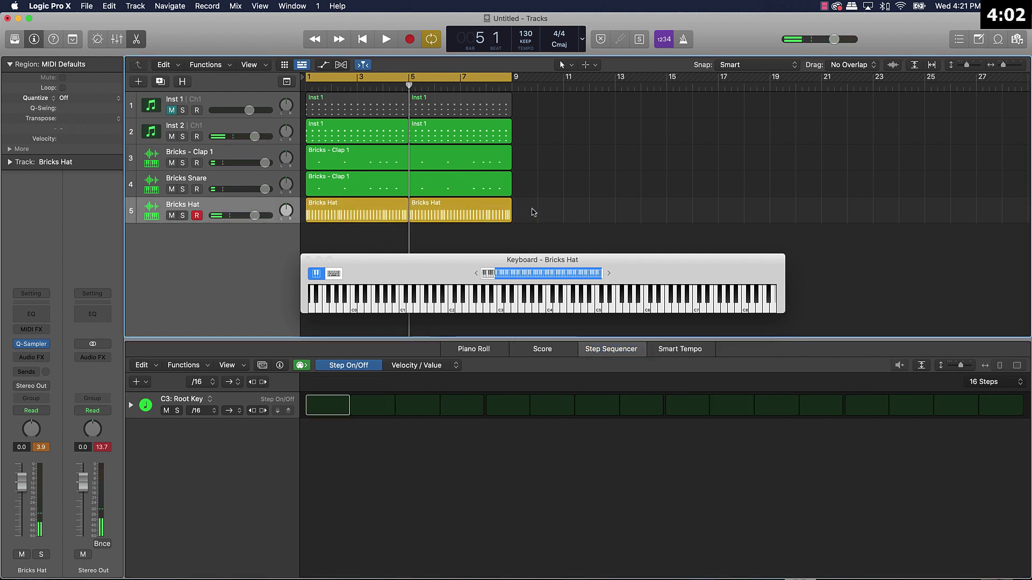
pyautogui.click(337, 211)
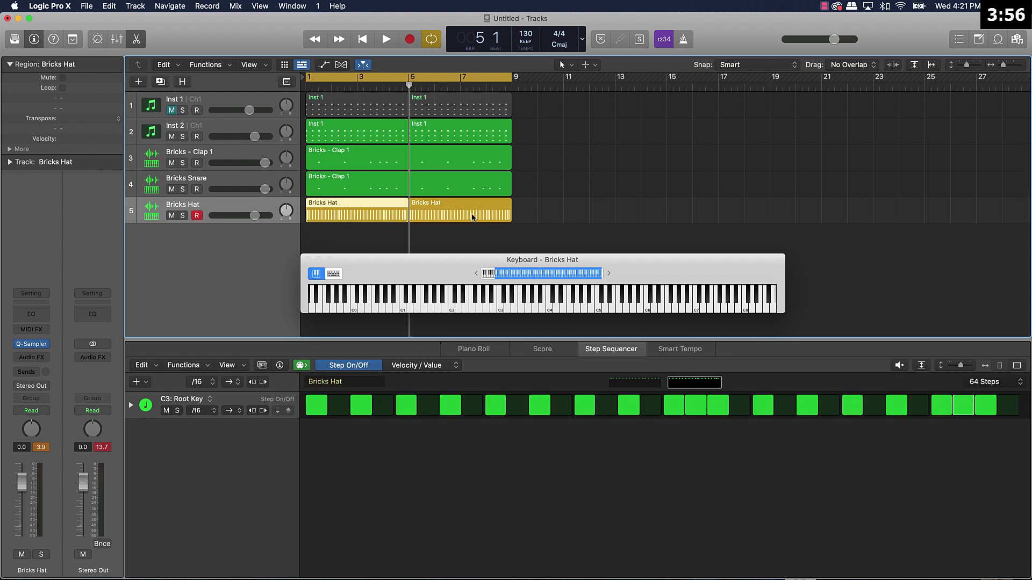
pyautogui.moveTo(252, 219); pyautogui.dragTo(272, 212)
# Create another Quick Sampler track below the hat and load the Bricks kick 1 setting into it.
pyautogui.click(138, 82)
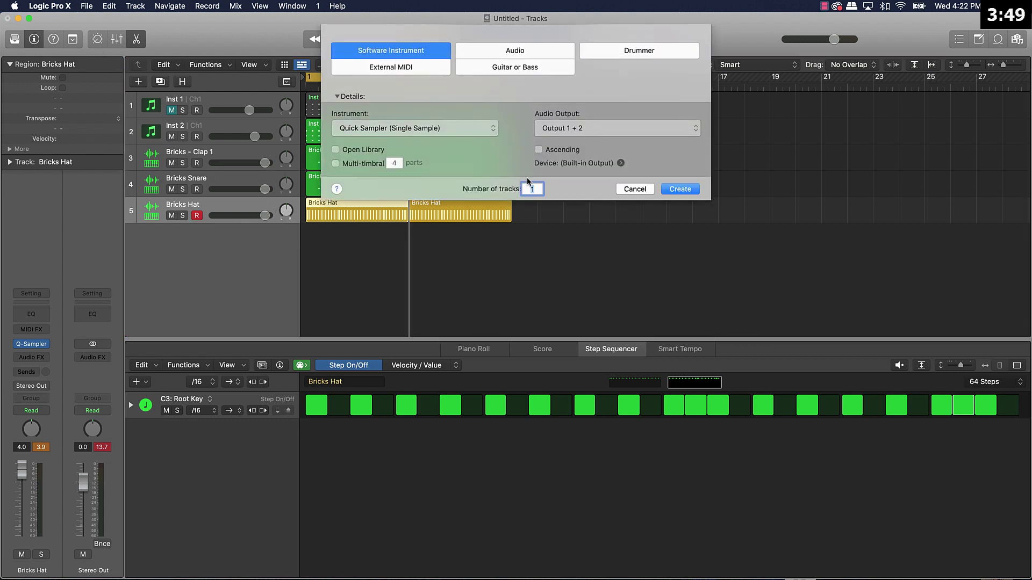
pyautogui.click(686, 195)
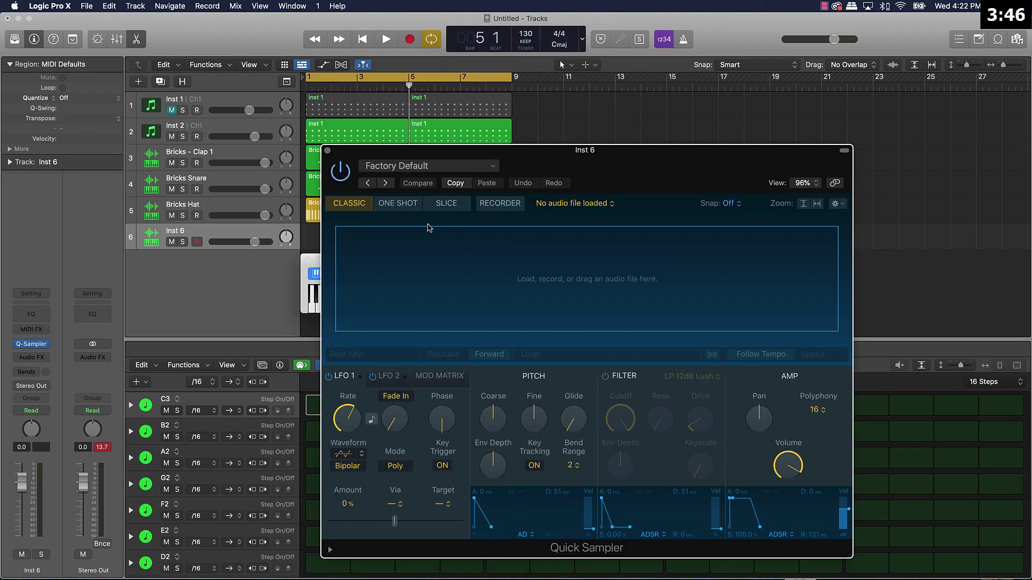
pyautogui.moveTo(604, 154); pyautogui.dragTo(901, 41)
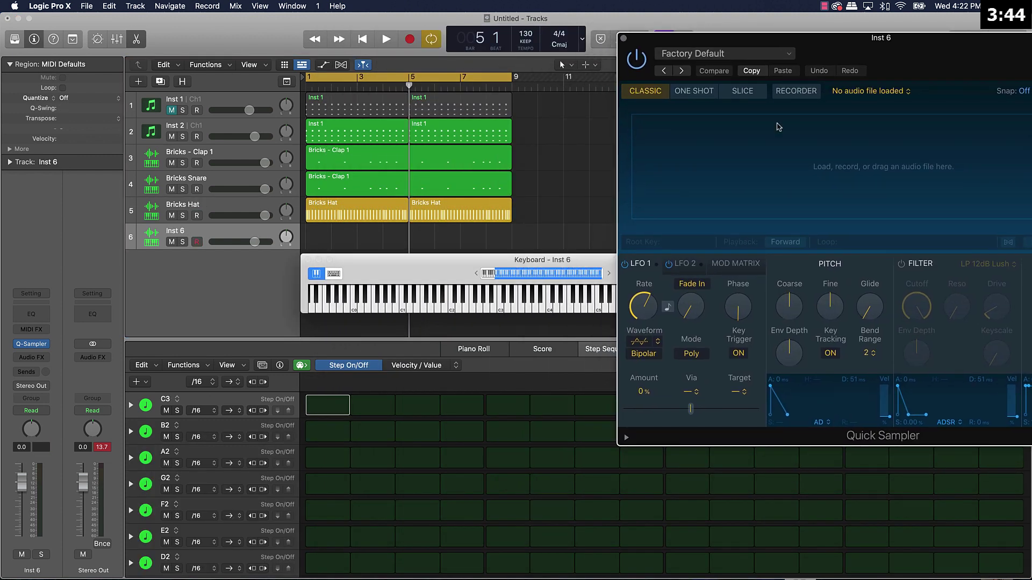
pyautogui.click(475, 348)
pyautogui.click(141, 44)
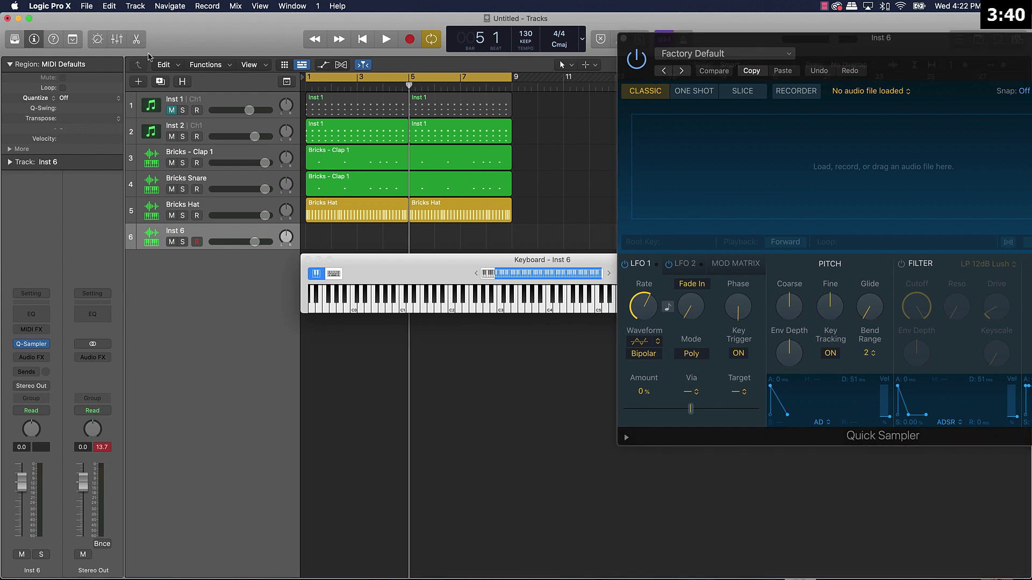
pyautogui.moveTo(442, 265); pyautogui.dragTo(359, 470)
pyautogui.moveTo(841, 53); pyautogui.dragTo(747, 34)
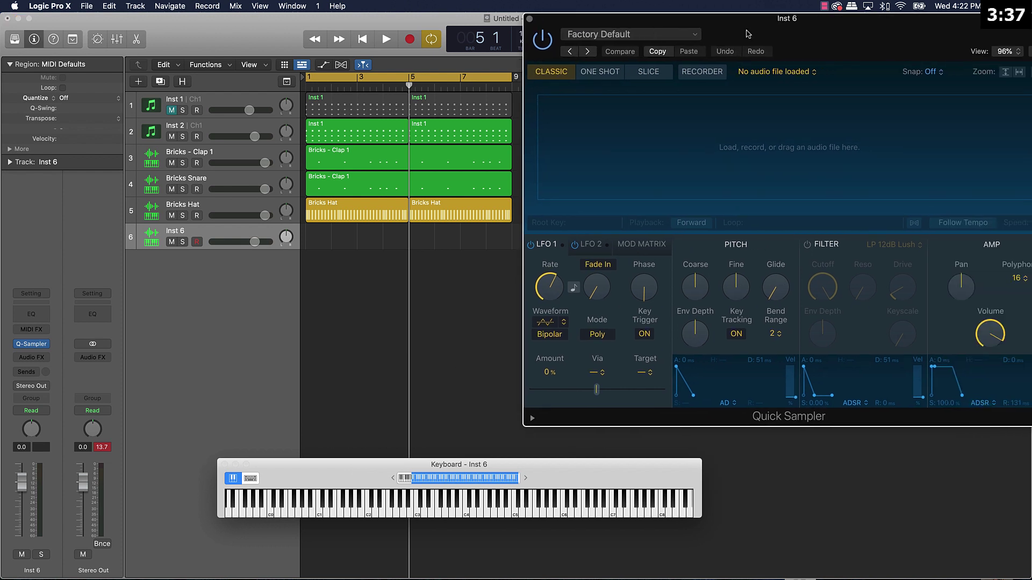
pyautogui.click(631, 34)
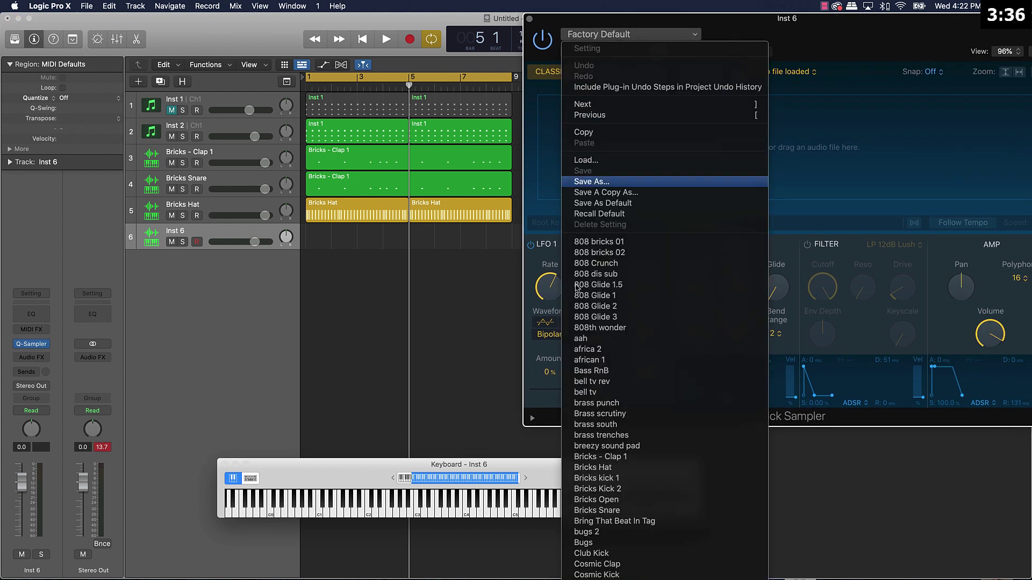
pyautogui.click(620, 481)
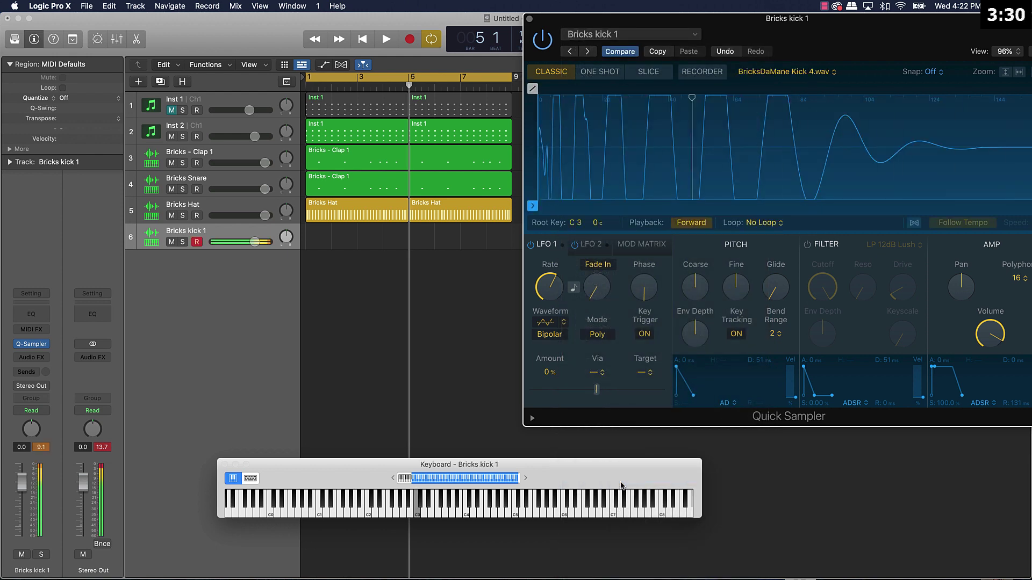
# Record a kick pattern on C3 across the 8-bar loop and quantize all its notes to 1/16 Swing A.
pyautogui.press('r')
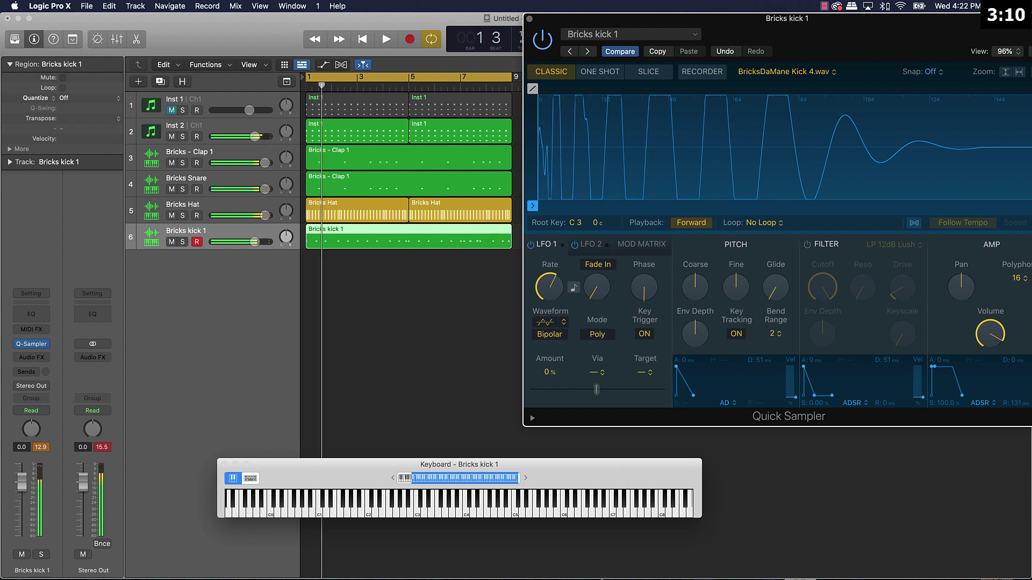
pyautogui.click(472, 385)
pyautogui.doubleClick(451, 242)
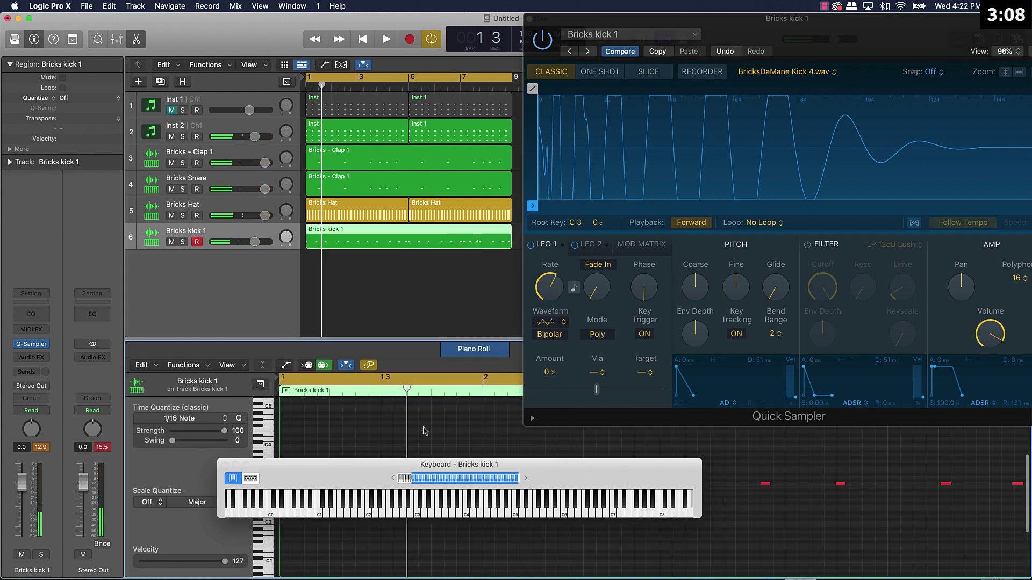
pyautogui.moveTo(342, 467); pyautogui.dragTo(283, 226)
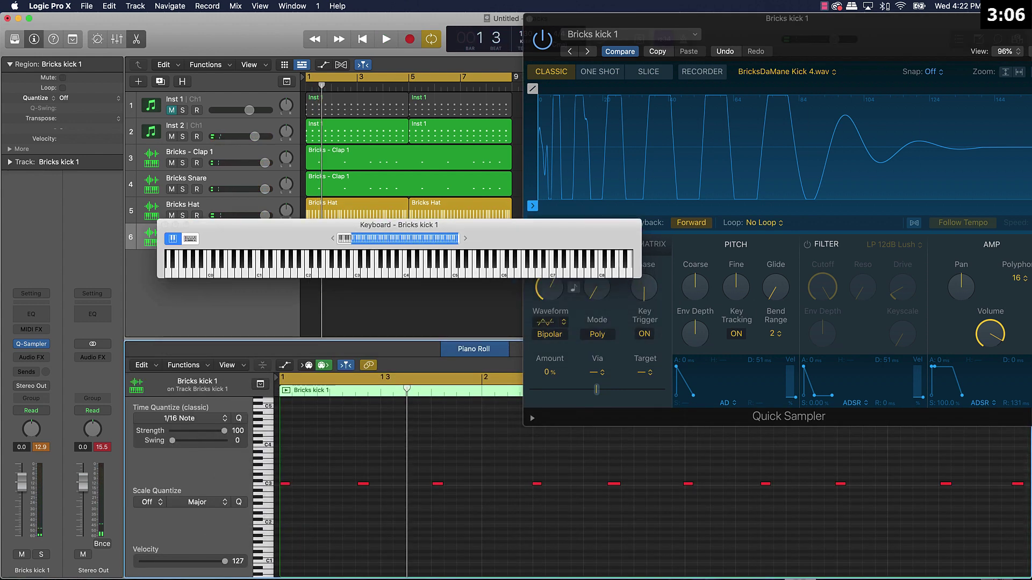
pyautogui.click(272, 485)
pyautogui.click(220, 419)
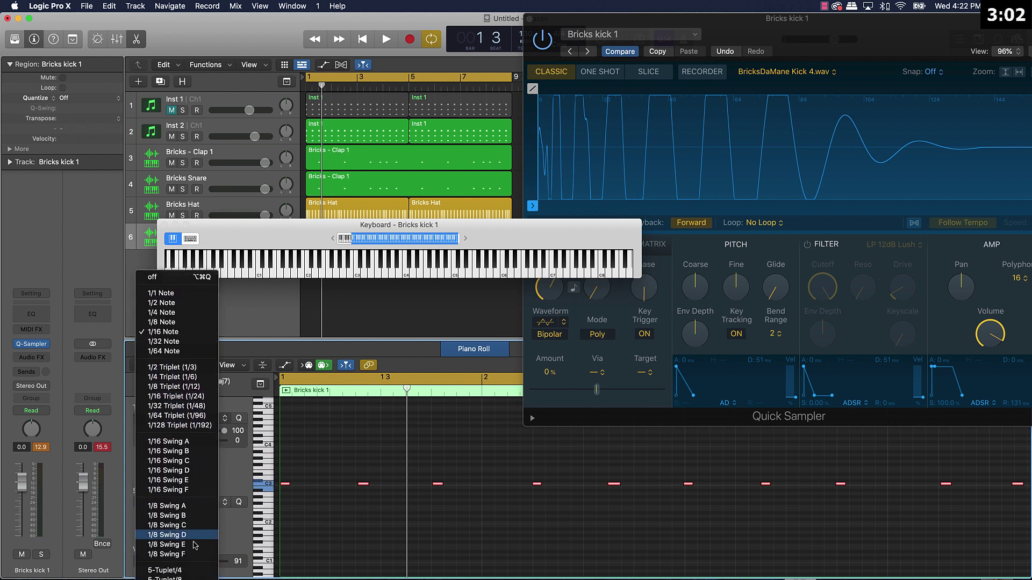
pyautogui.click(287, 441)
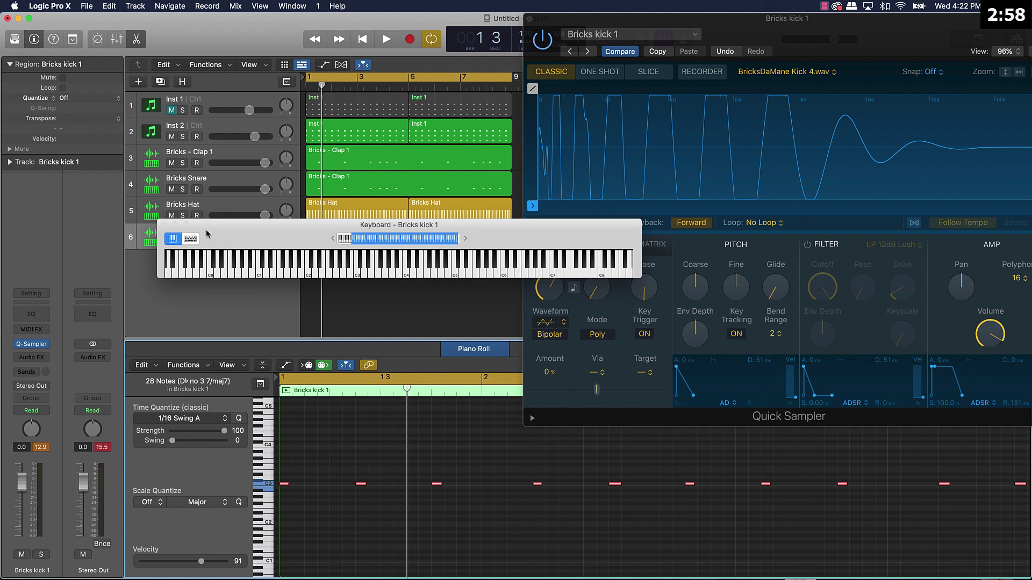
# Close the kick's Quick Sampler window and the note editor, keeping the on-screen keyboard clear of the track regions.
pyautogui.moveTo(251, 229); pyautogui.dragTo(271, 296)
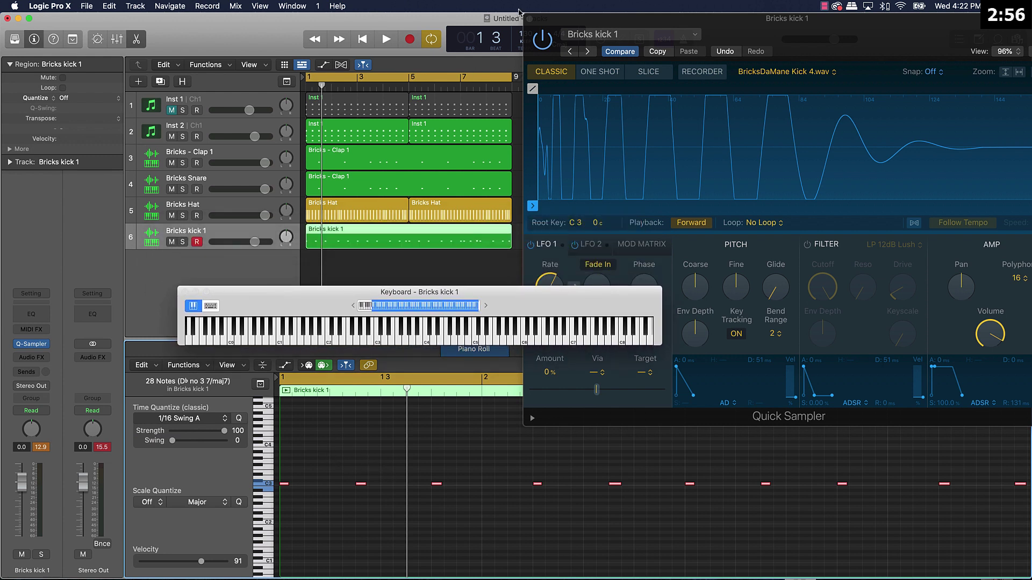
pyautogui.click(529, 20)
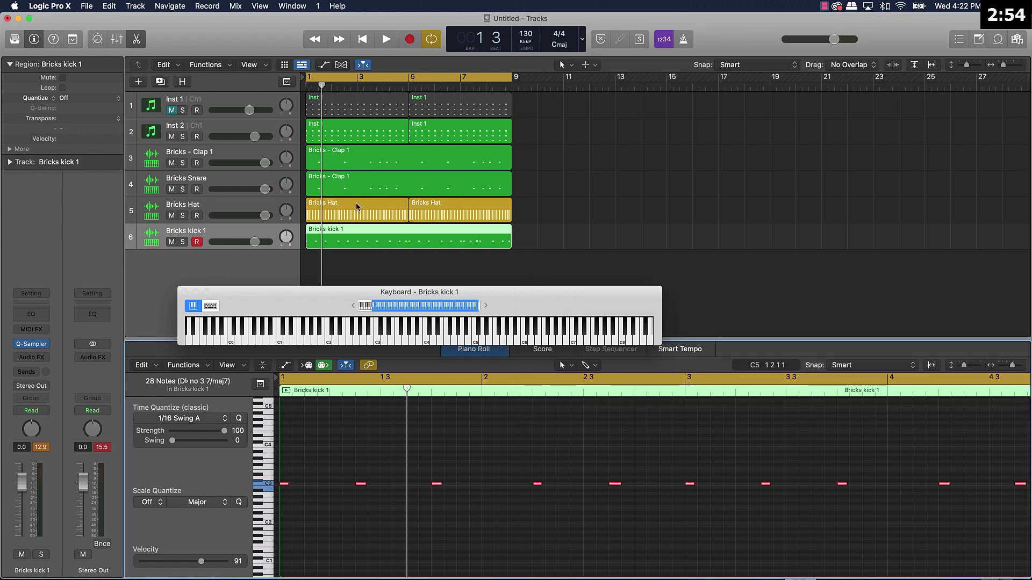
pyautogui.moveTo(527, 298); pyautogui.dragTo(679, 410)
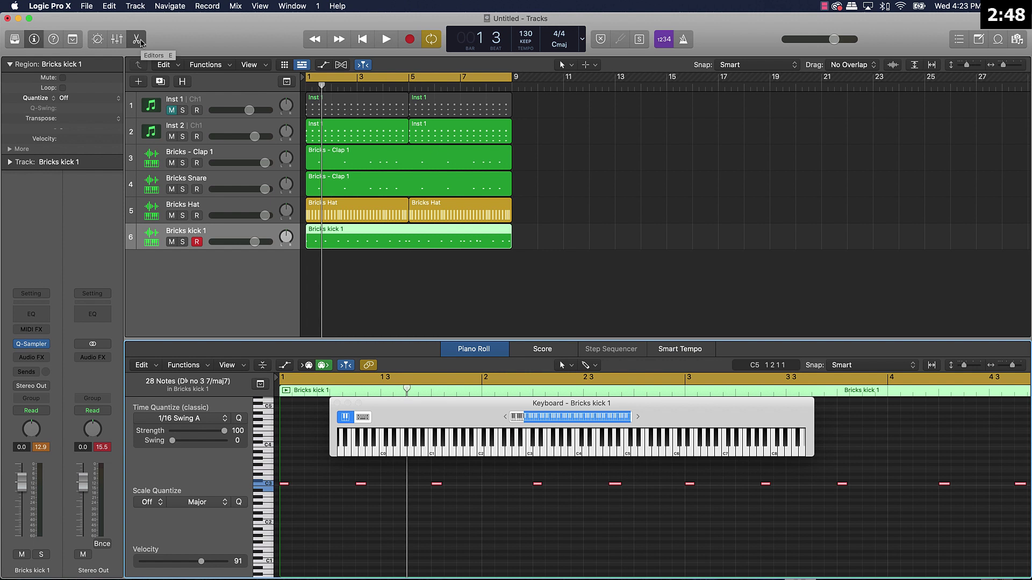
pyautogui.click(138, 40)
# Create another Quick Sampler track below the kick, load the 808 bricks 01 setting and close its window.
pyautogui.click(138, 82)
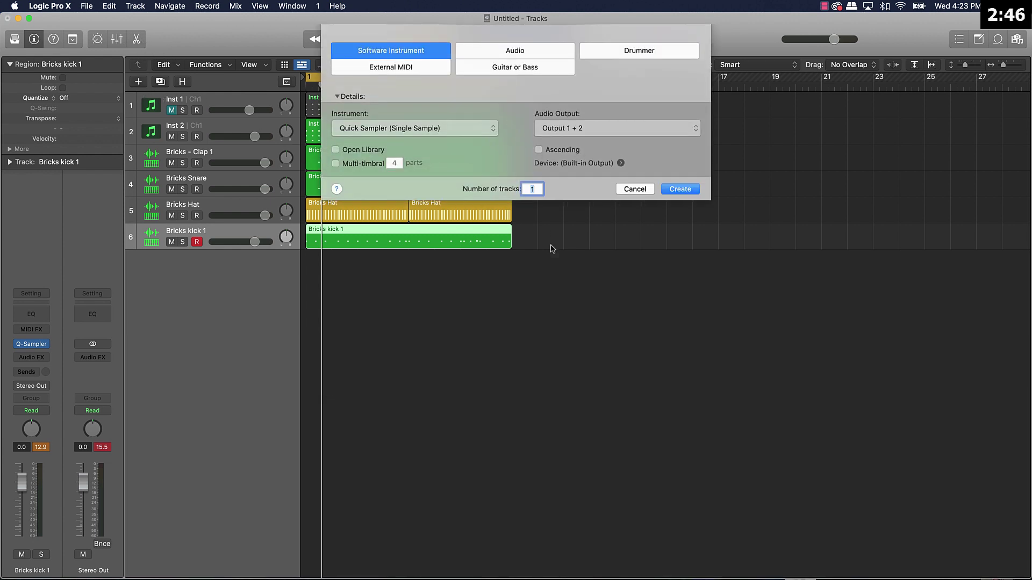
pyautogui.click(681, 189)
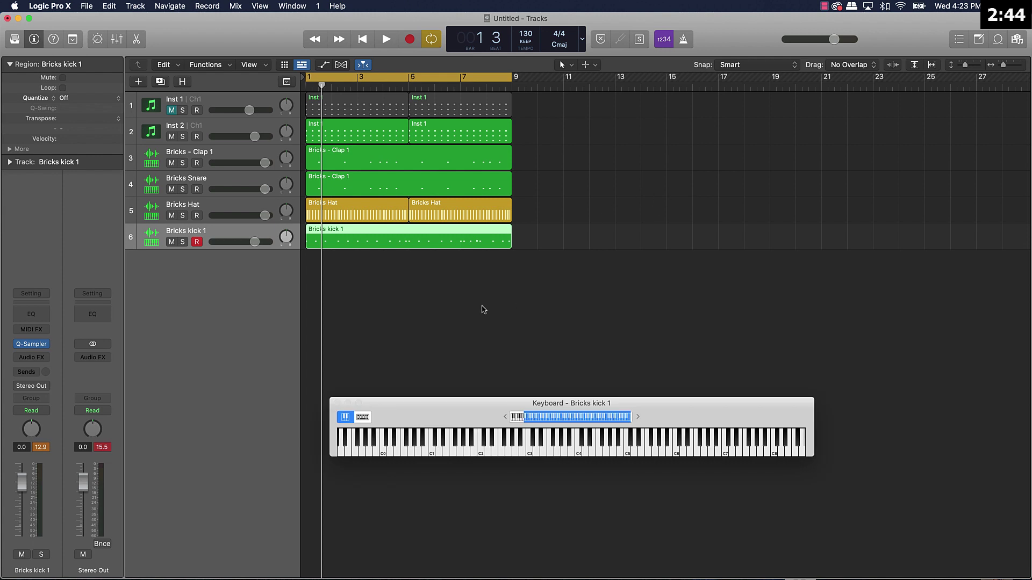
pyautogui.click(430, 168)
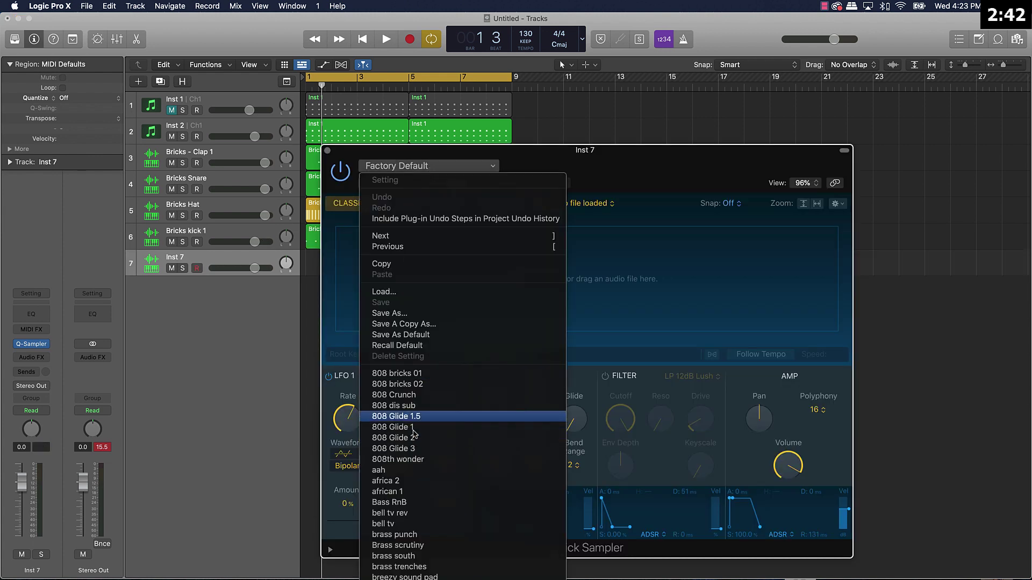
pyautogui.click(411, 378)
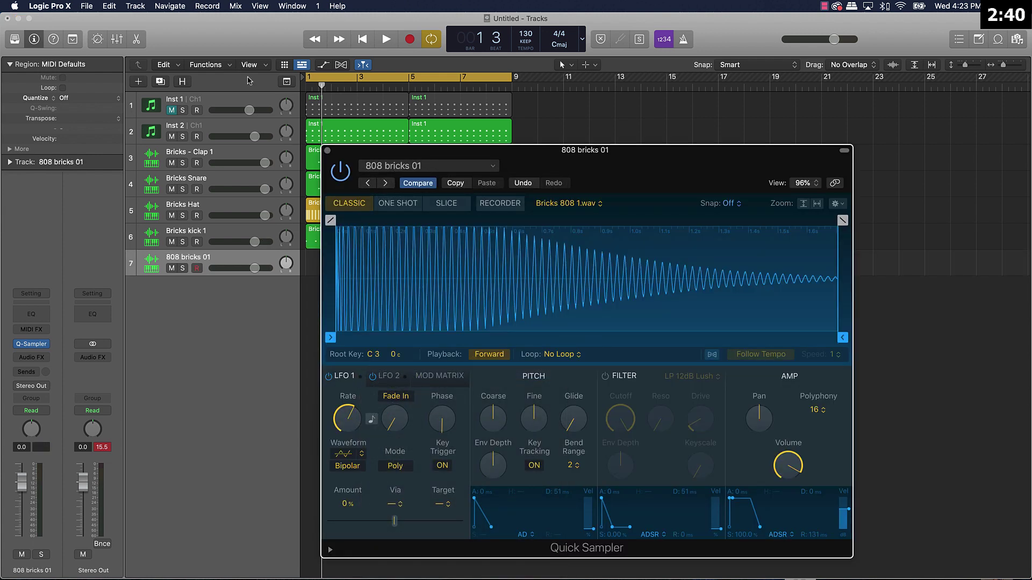
pyautogui.click(327, 150)
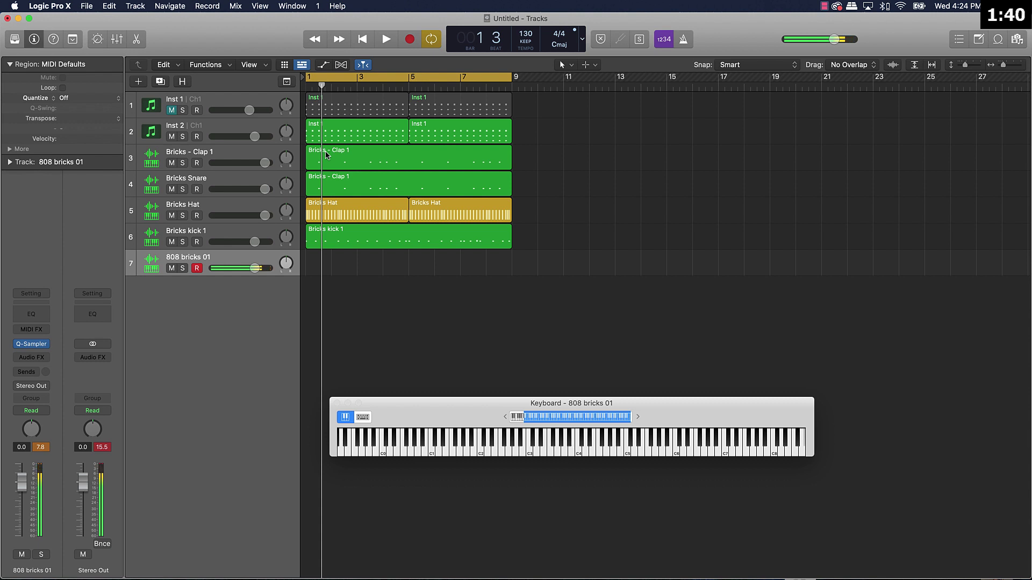
# Record an 808 bass pattern across the 8-bar loop on the 808 bricks 01 track.
pyautogui.press('r')
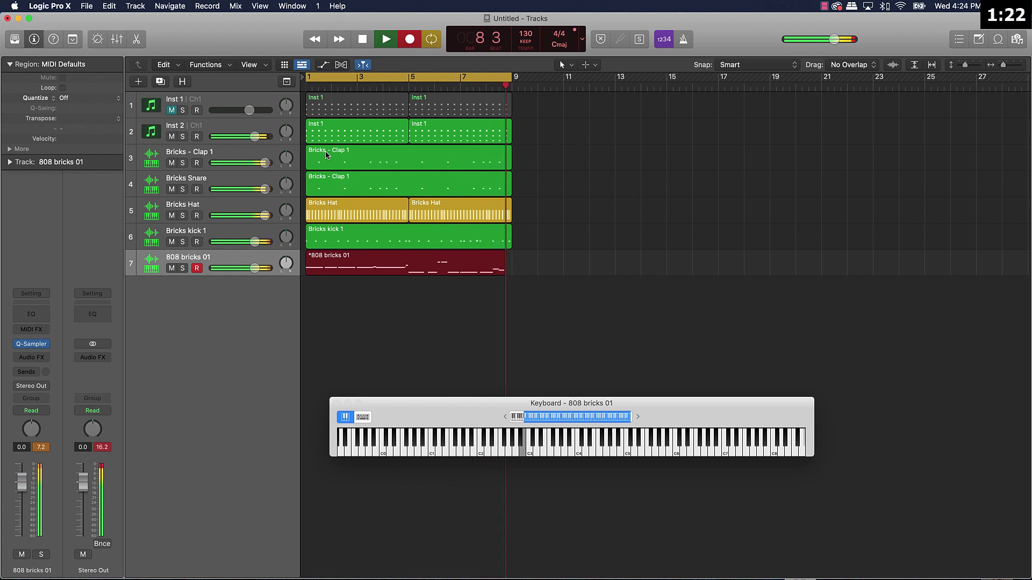
pyautogui.press('space')
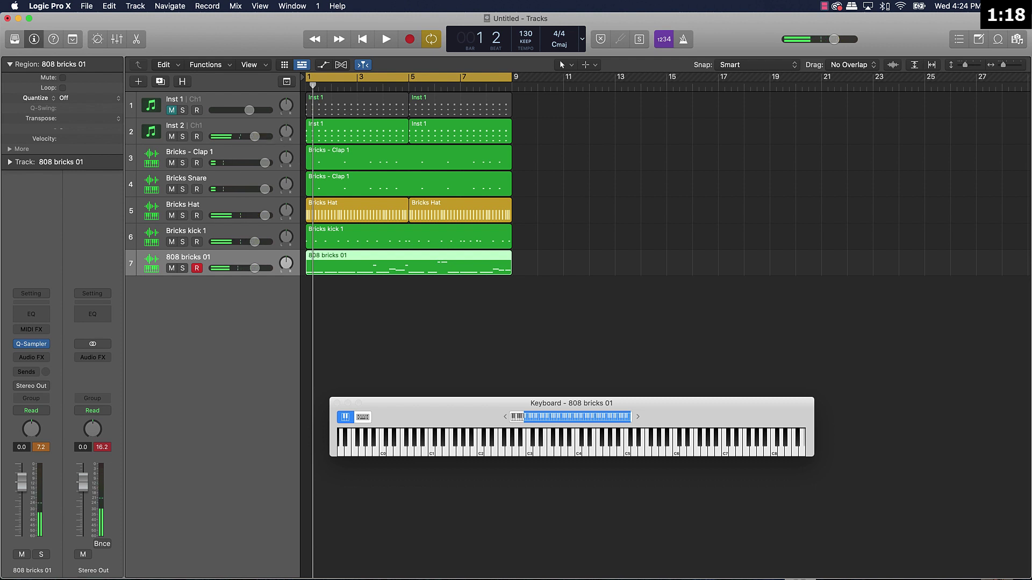
# Lower the Inst 2 track's volume to -7.8 dB and raise the 808 to +1.6 dB while the loop plays.
pyautogui.moveTo(255, 137); pyautogui.dragTo(245, 137)
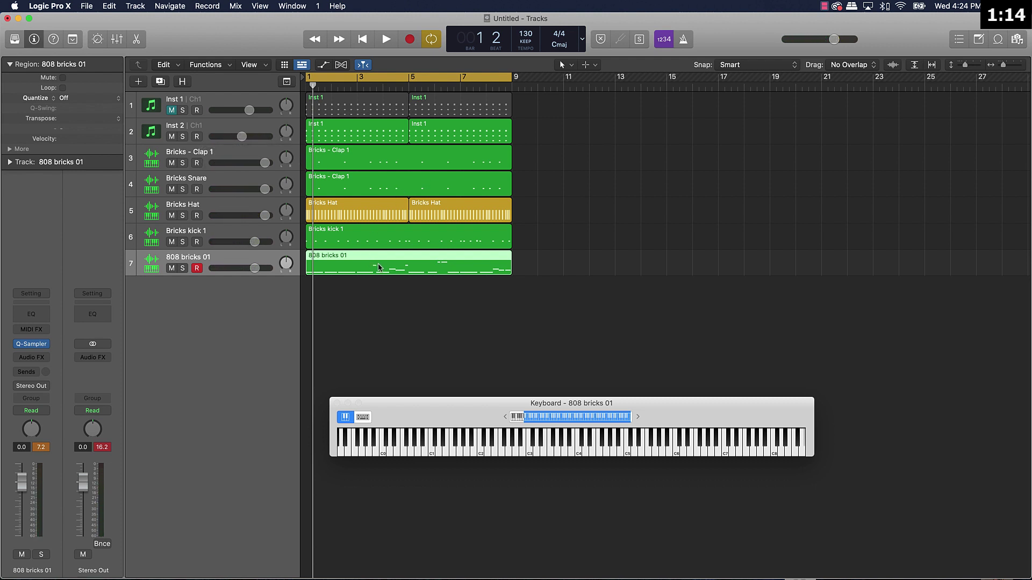
pyautogui.press('space')
pyautogui.moveTo(242, 136); pyautogui.dragTo(238, 137)
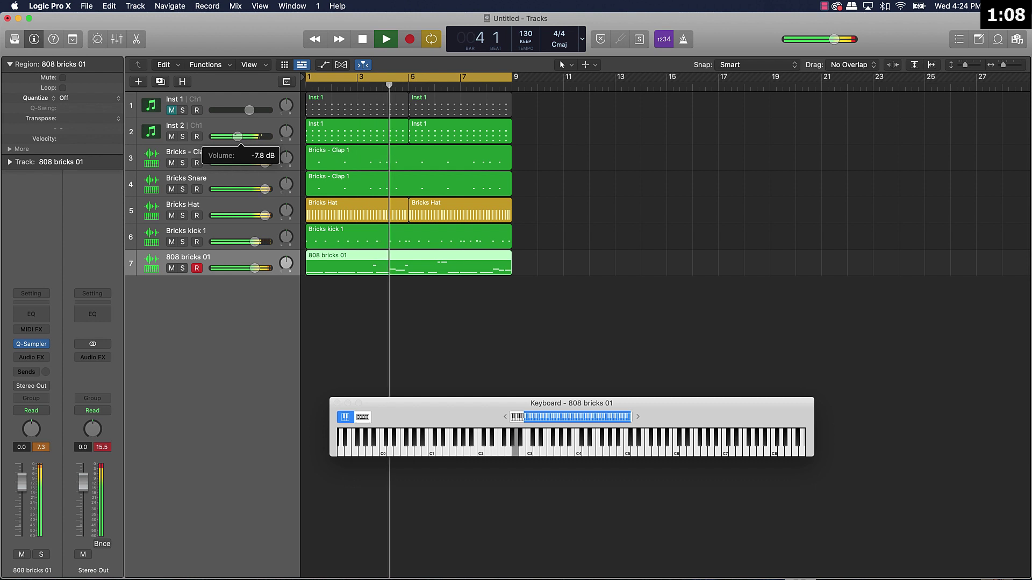
pyautogui.moveTo(255, 269); pyautogui.dragTo(259, 268)
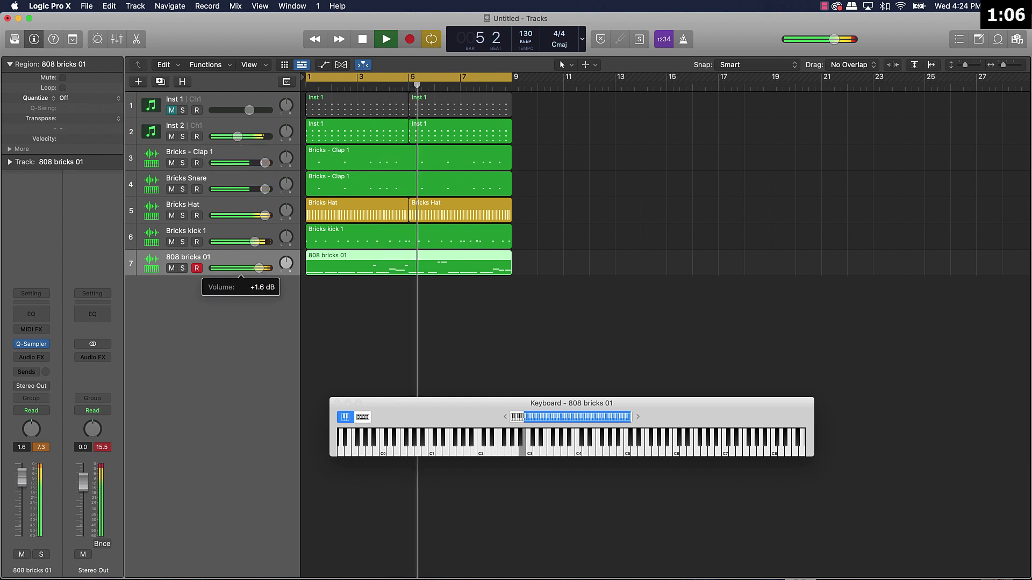
# Unmute Inst 1 and bring both brass tracks down to matching volumes, with Inst 2 at -11.2 dB.
pyautogui.moveTo(249, 110); pyautogui.dragTo(233, 136)
pyautogui.click(173, 111)
pyautogui.click(237, 136)
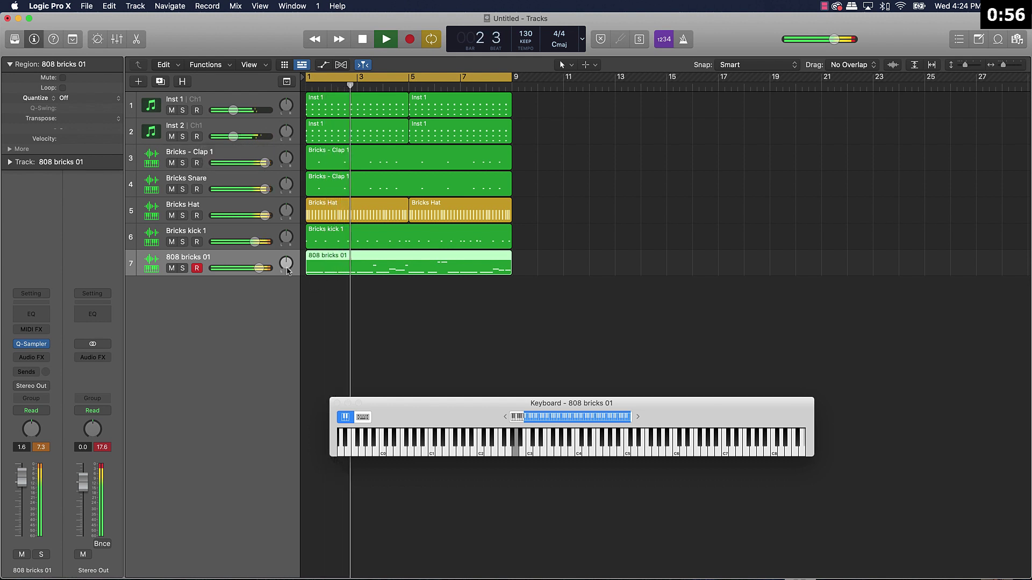
pyautogui.press('space')
# Quantize all notes of the 808 region to 1/16 Swing A, moving the on-screen keyboard away from the notes.
pyautogui.doubleClick(334, 266)
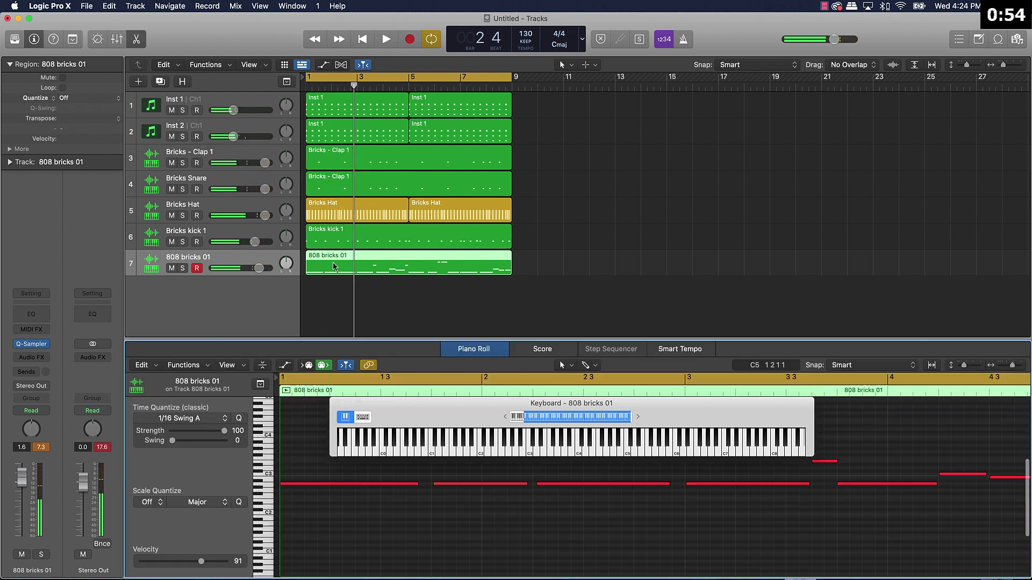
pyautogui.moveTo(387, 456); pyautogui.dragTo(437, 371)
pyautogui.moveTo(454, 323); pyautogui.dragTo(516, 189)
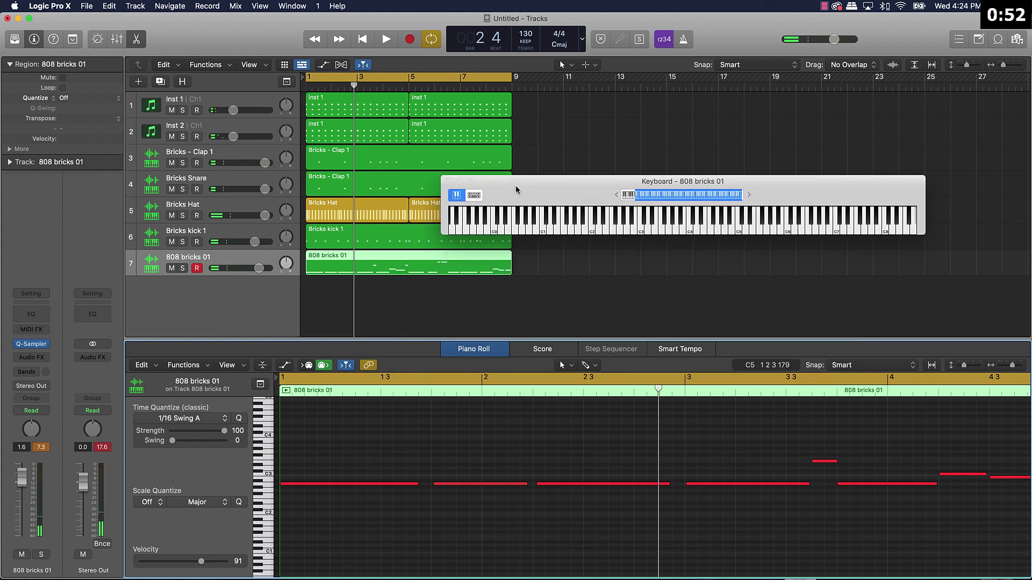
pyautogui.press('super+a')
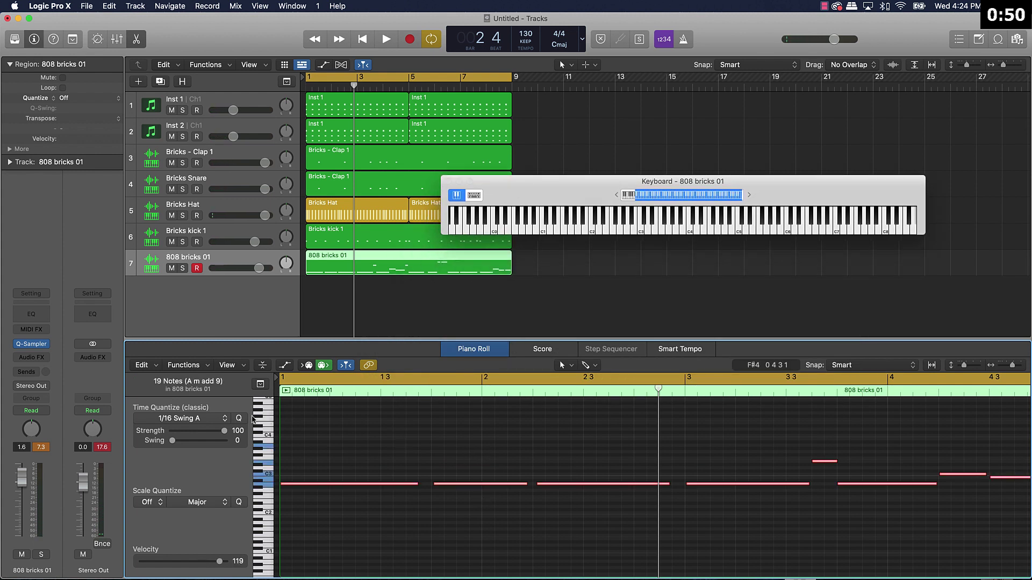
pyautogui.click(239, 418)
# Deselect the 808 region, close the note editor and move the on-screen keyboard clear of the track regions.
pyautogui.click(460, 302)
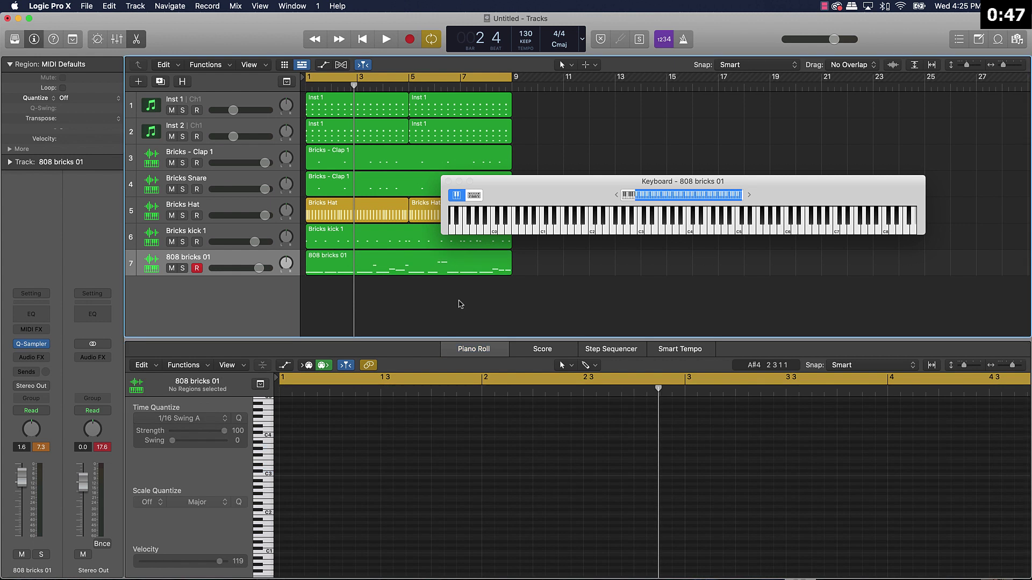
pyautogui.click(139, 46)
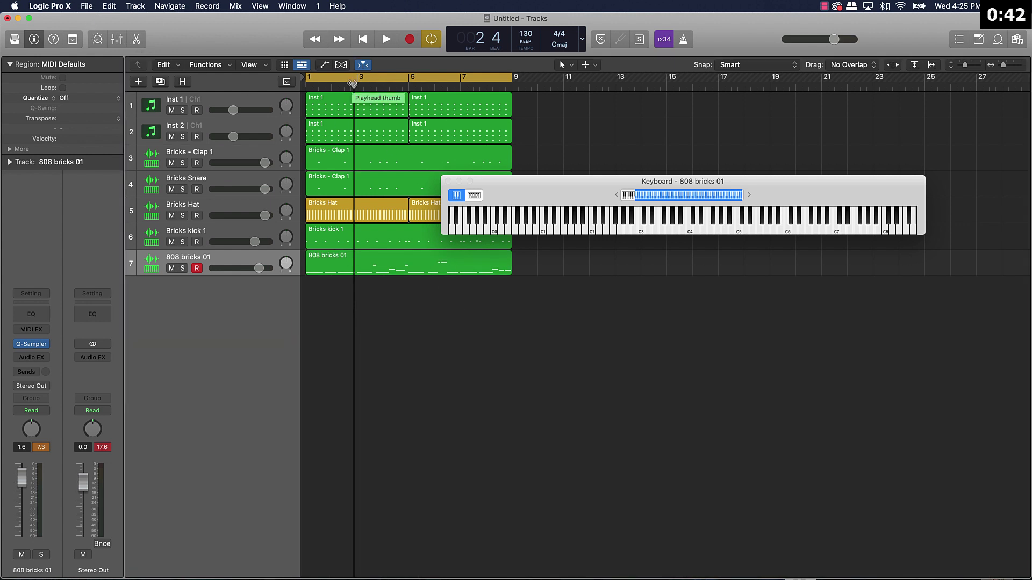
pyautogui.moveTo(540, 198); pyautogui.dragTo(617, 116)
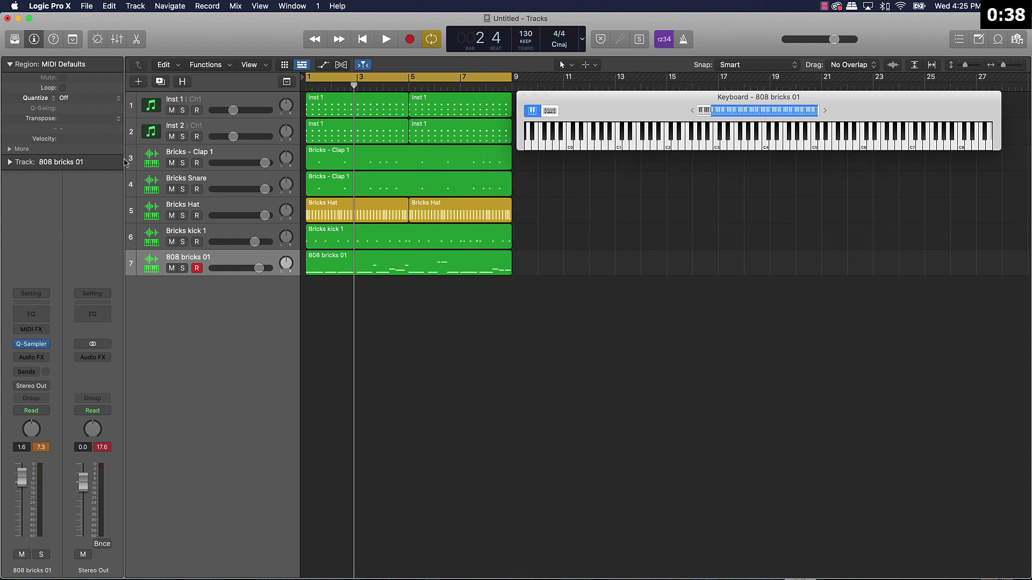
# Create a new software instrument track below Inst 2 with SAUCEWARE AUDIO's Octave Deluxe in stereo.
pyautogui.click(152, 130)
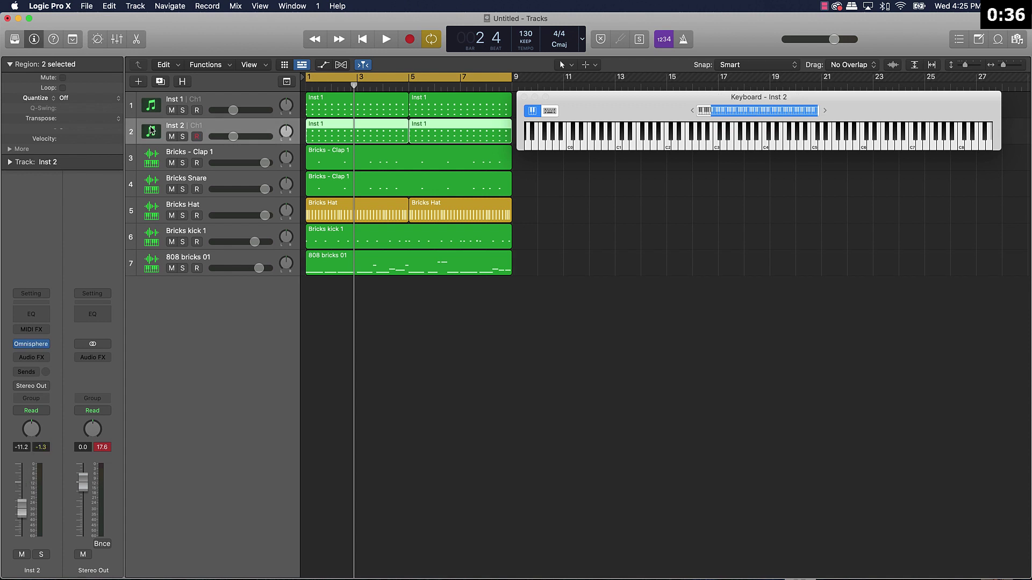
pyautogui.click(137, 82)
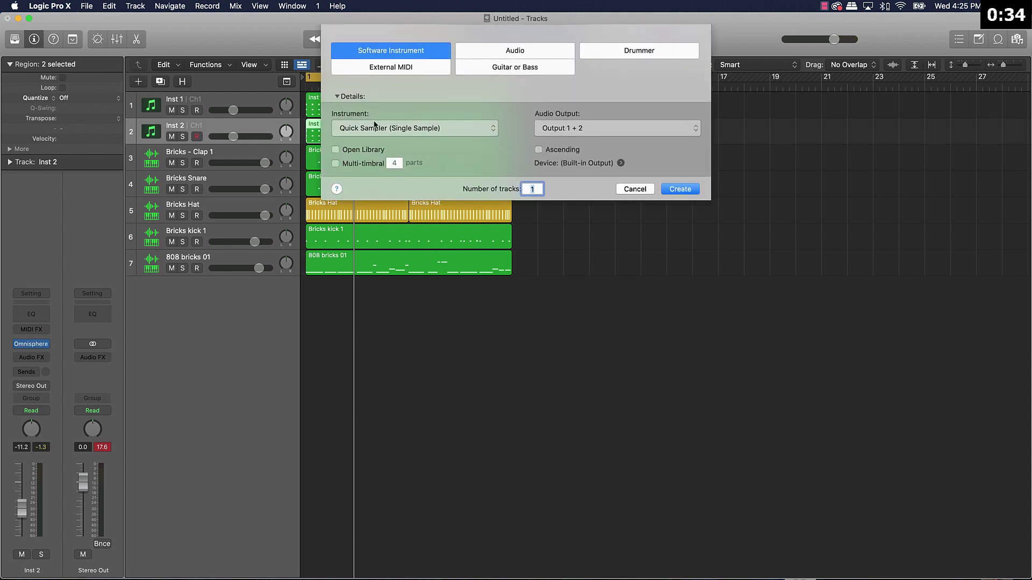
pyautogui.click(375, 125)
pyautogui.moveTo(414, 407)
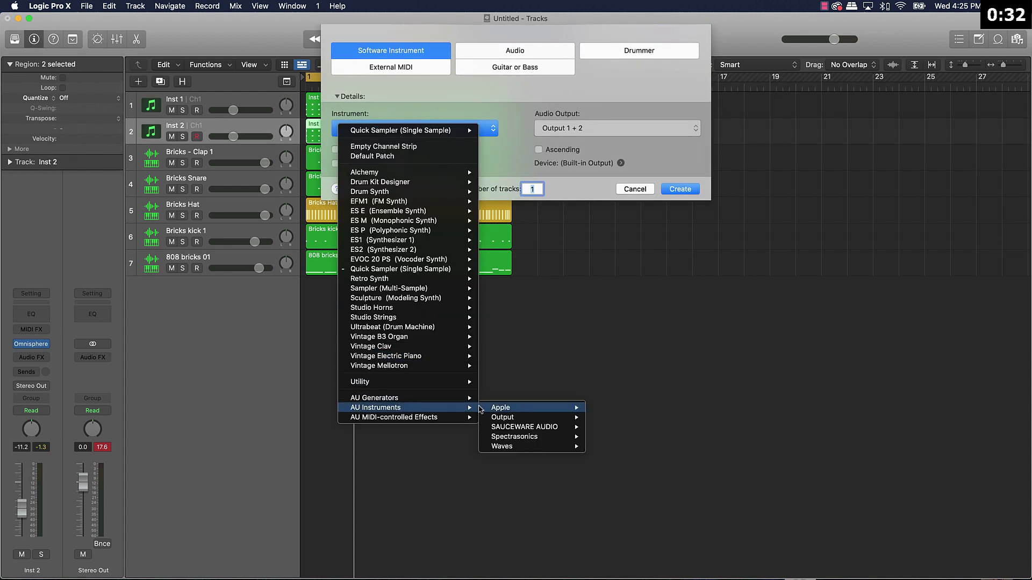
pyautogui.moveTo(548, 430)
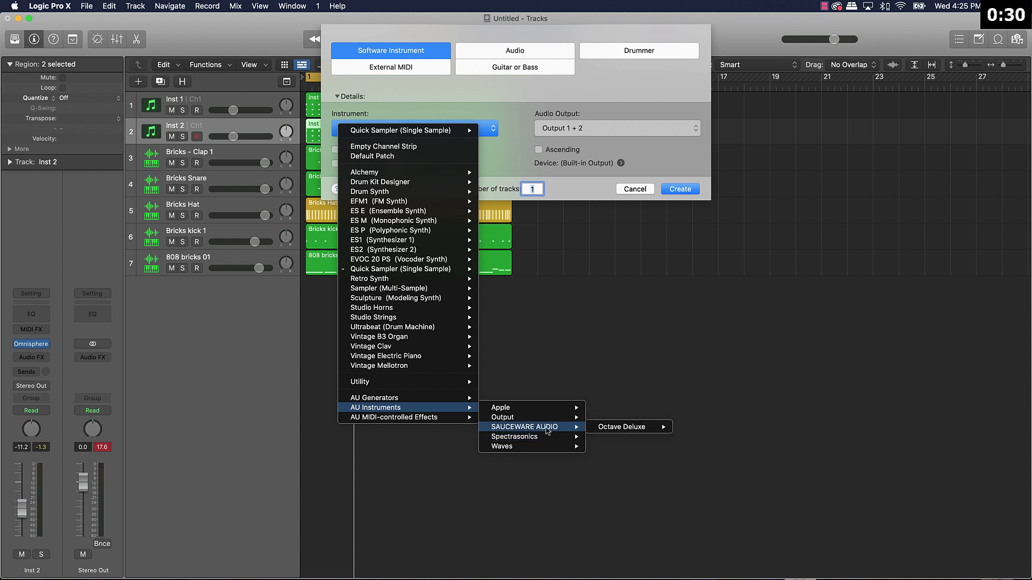
pyautogui.moveTo(617, 428)
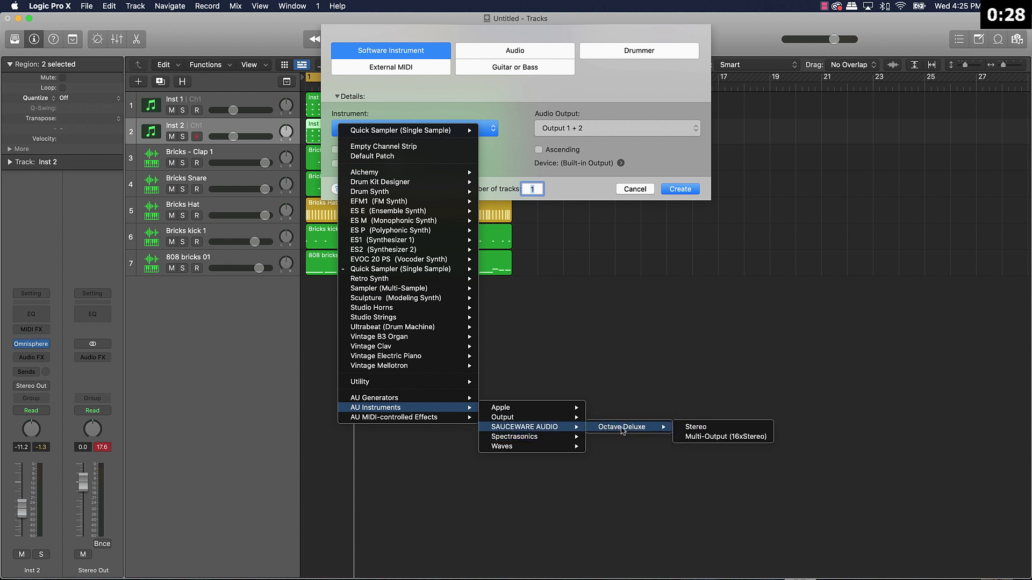
pyautogui.click(675, 427)
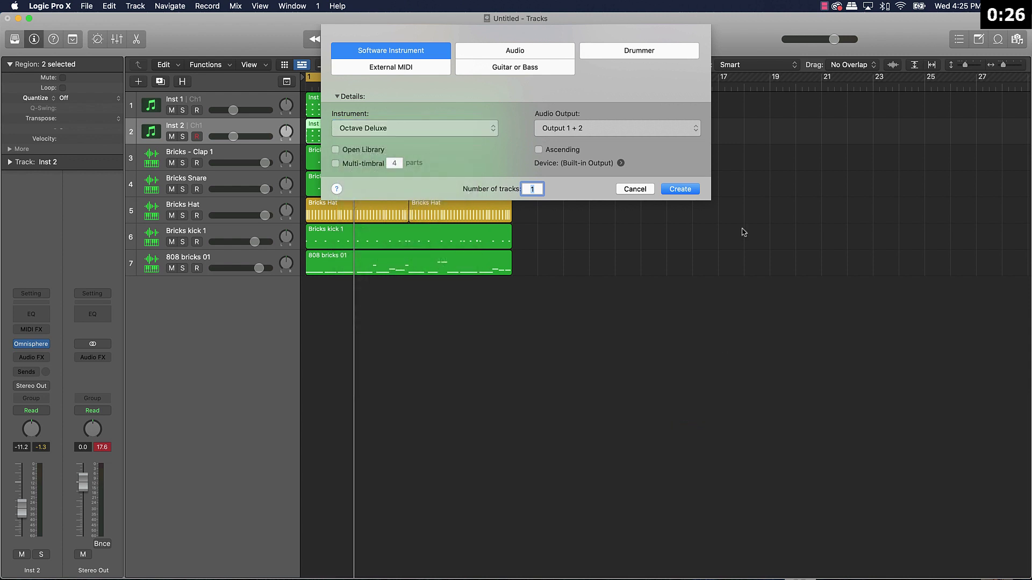
pyautogui.click(690, 191)
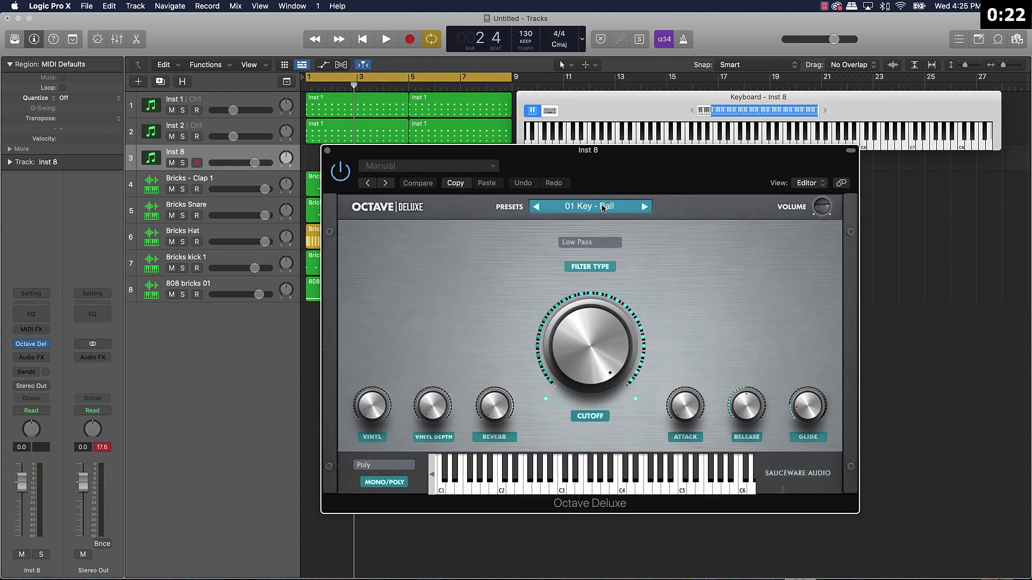
# Load the XP5 - Lead - Simon Says preset in Octave Deluxe, audition it with the beat and close its window.
pyautogui.click(602, 208)
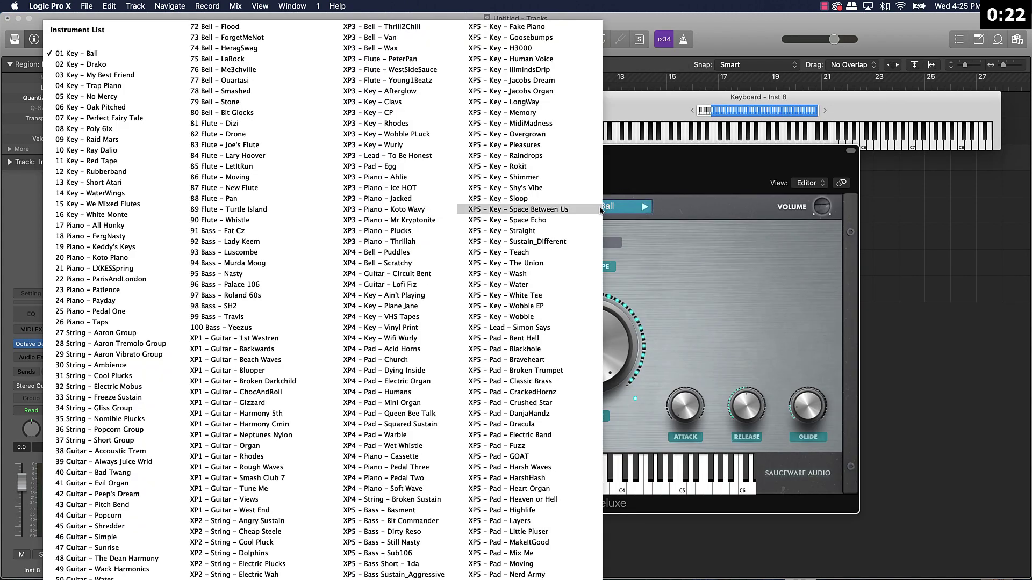
pyautogui.click(522, 329)
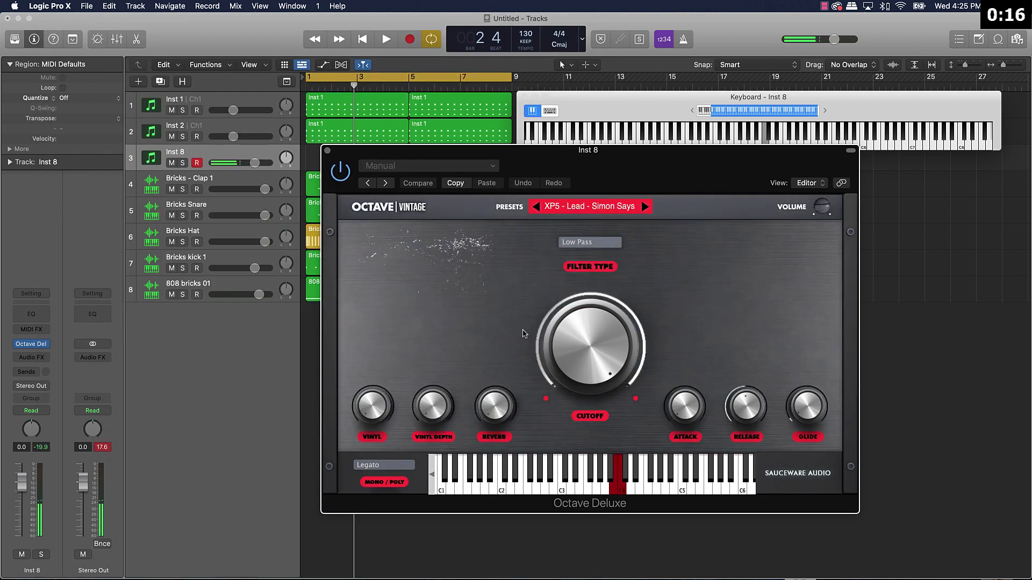
pyautogui.press('space')
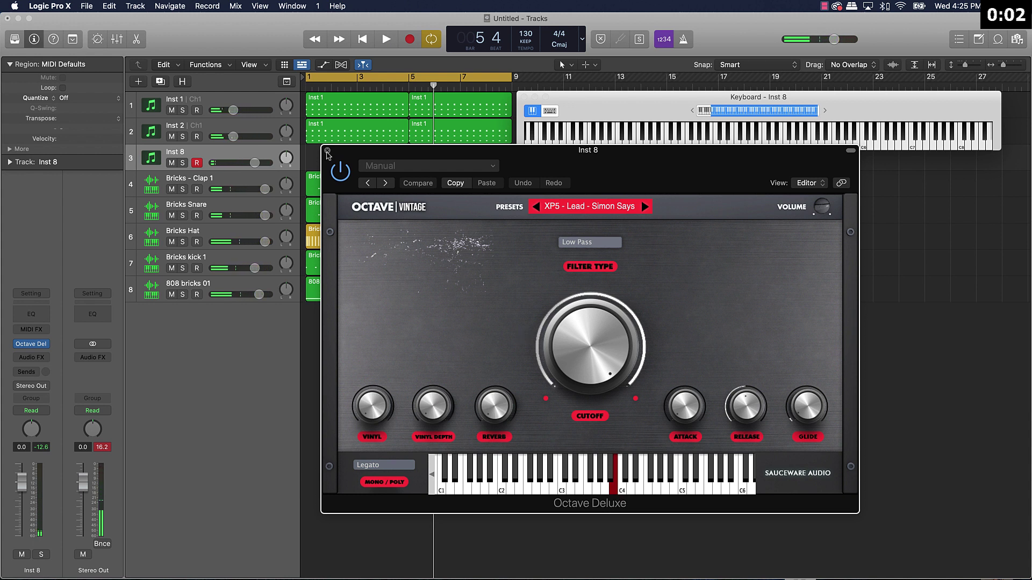
pyautogui.click(328, 151)
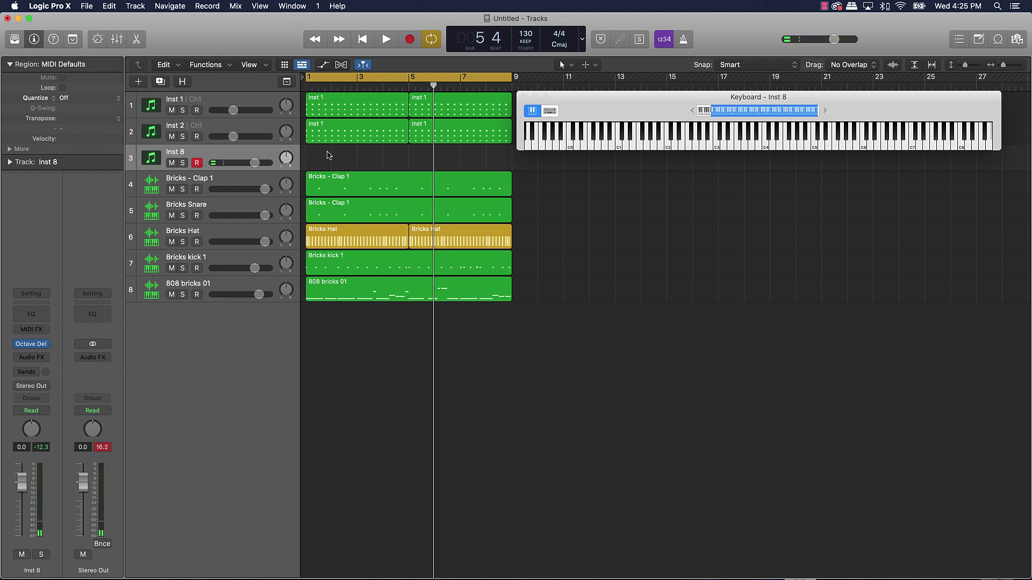
# Record a lead melody across the 8-bar loop on Inst 8 and quantize all its notes to 1/16 Swing A.
pyautogui.press('r')
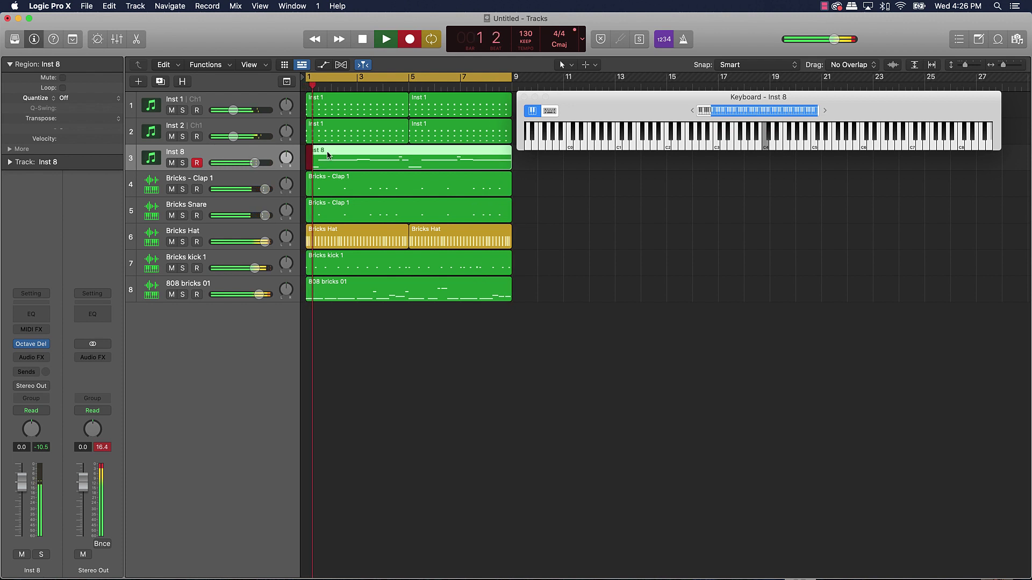
pyautogui.press('space')
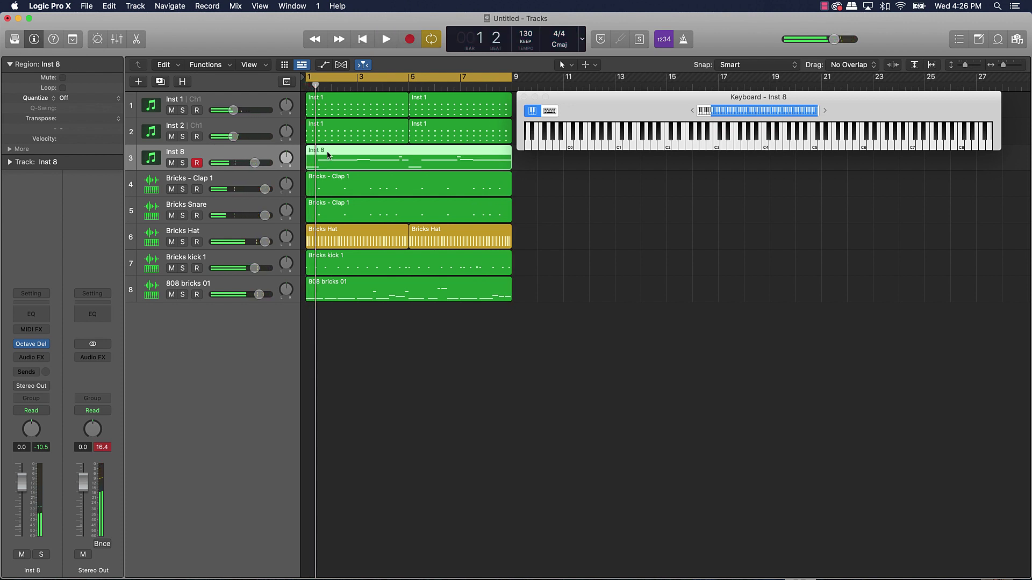
pyautogui.doubleClick(328, 155)
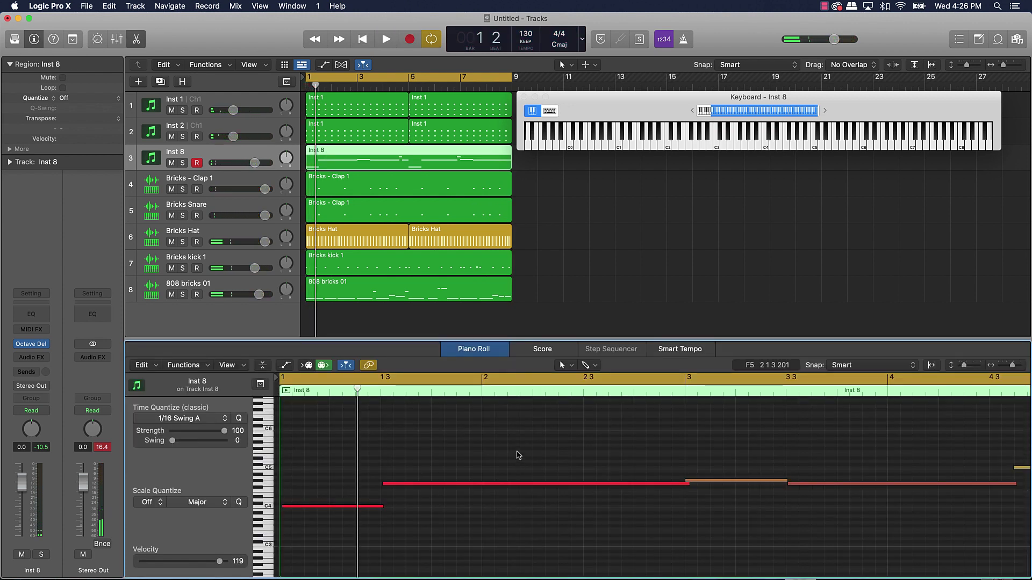
pyautogui.press('super+a')
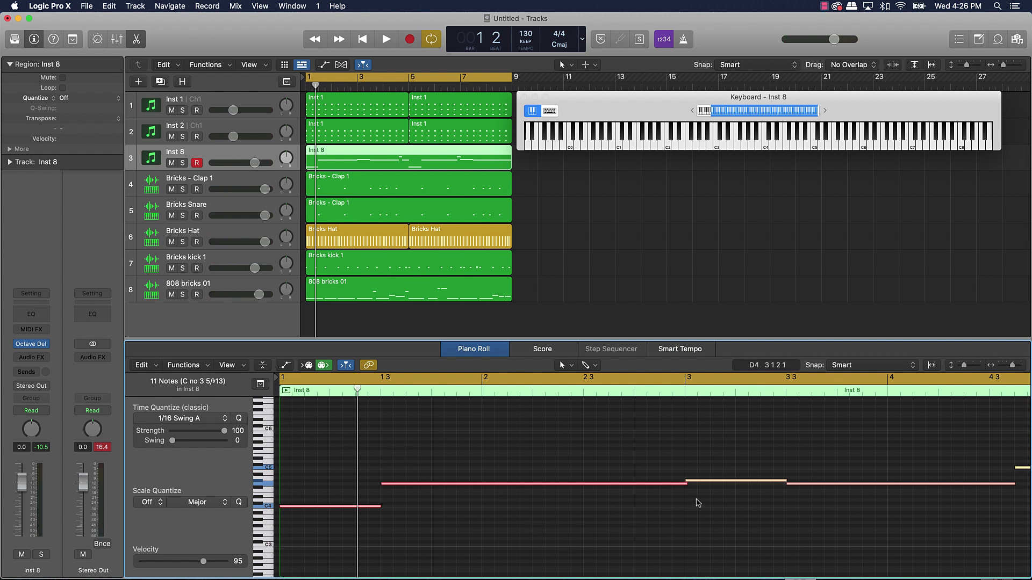
# Raise the velocity of all the lead melody's notes to 127 and close the note editor.
pyautogui.click(285, 365)
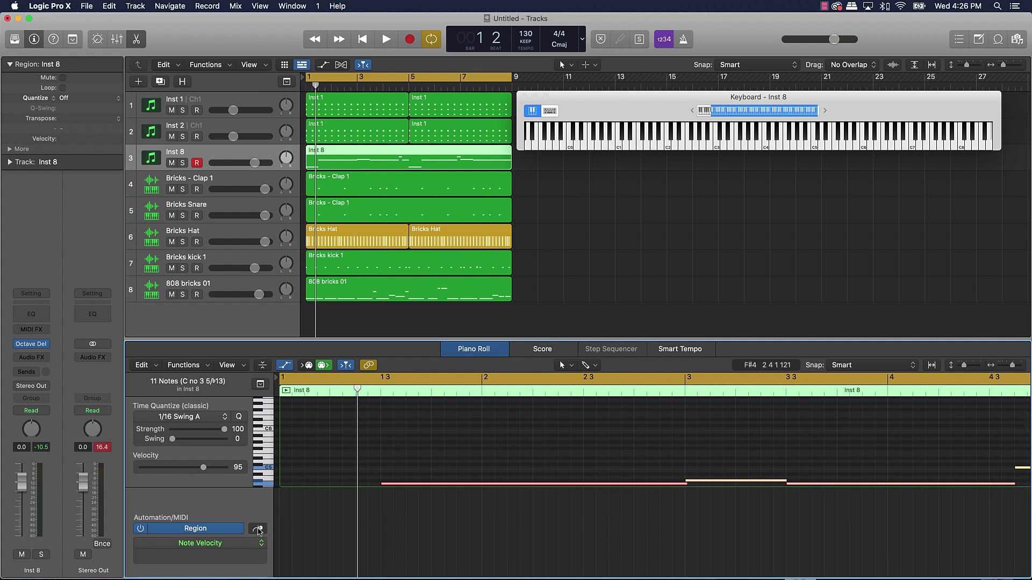
pyautogui.click(258, 529)
pyautogui.moveTo(683, 506); pyautogui.dragTo(688, 455)
pyautogui.click(762, 448)
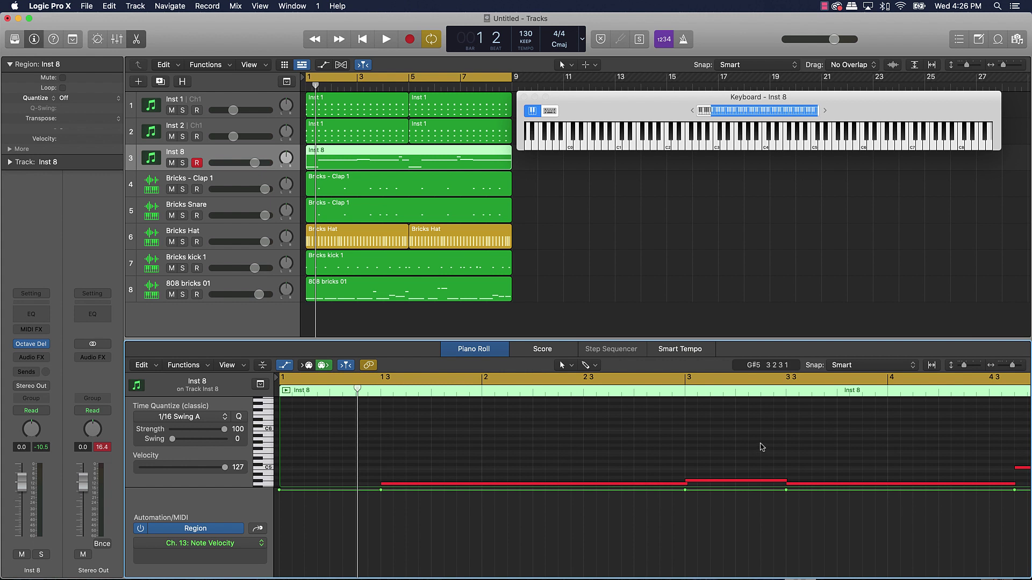
pyautogui.press('p')
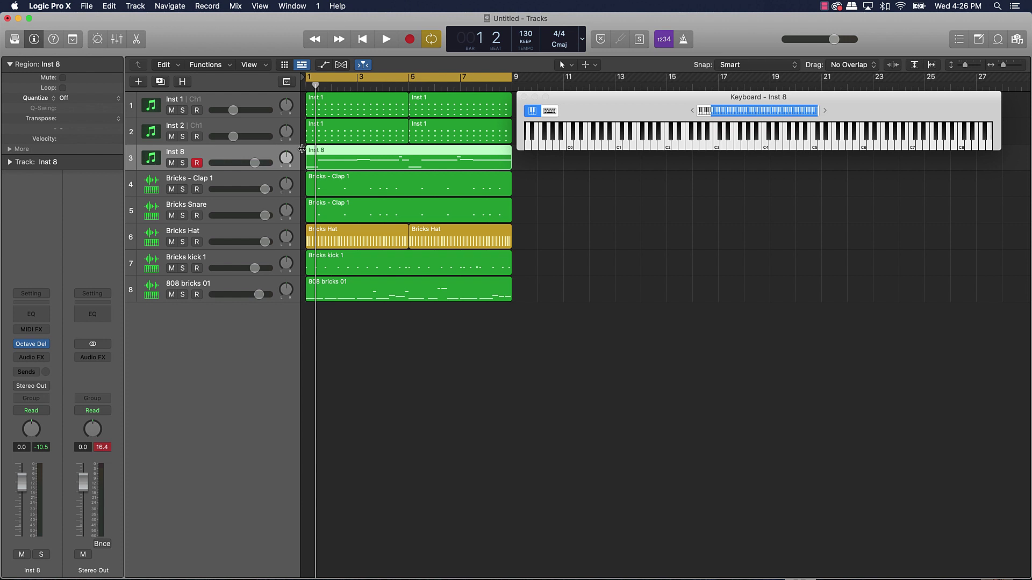
# Duplicate the Inst 8 lead track with a copy of its melody region and mute the original track.
pyautogui.press('super+d')
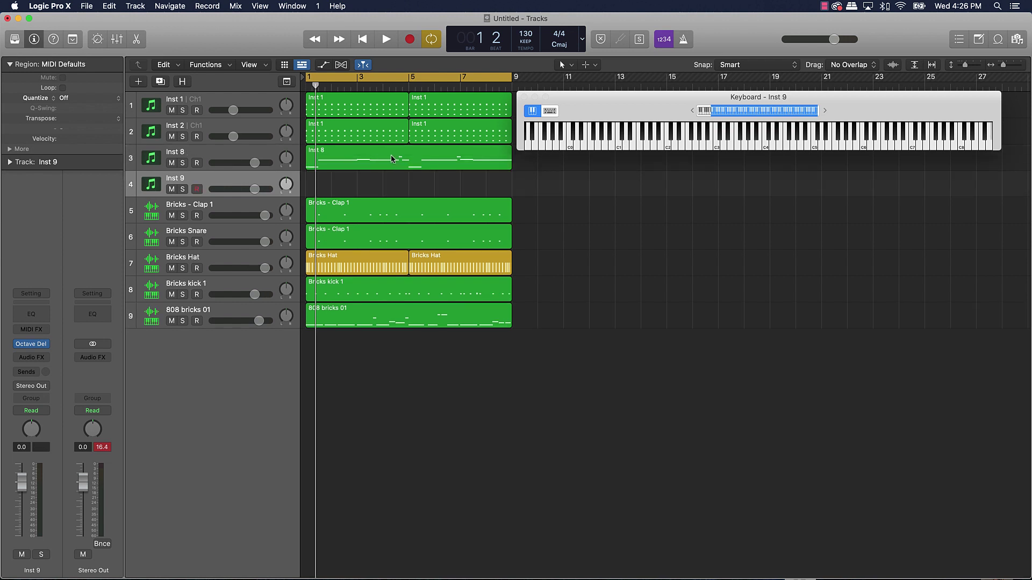
pyautogui.moveTo(376, 162); pyautogui.dragTo(376, 184)
pyautogui.click(172, 164)
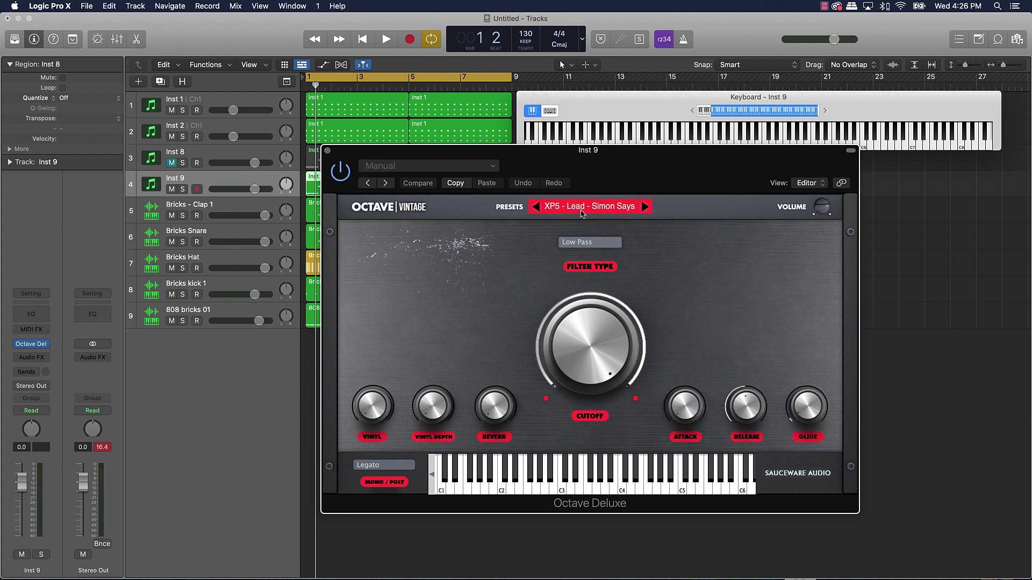
# Try the 31 String - Cool Plucks preset on the duplicated lead track, advance to 32 String - Electric Mobus and play the loop.
pyautogui.click(582, 213)
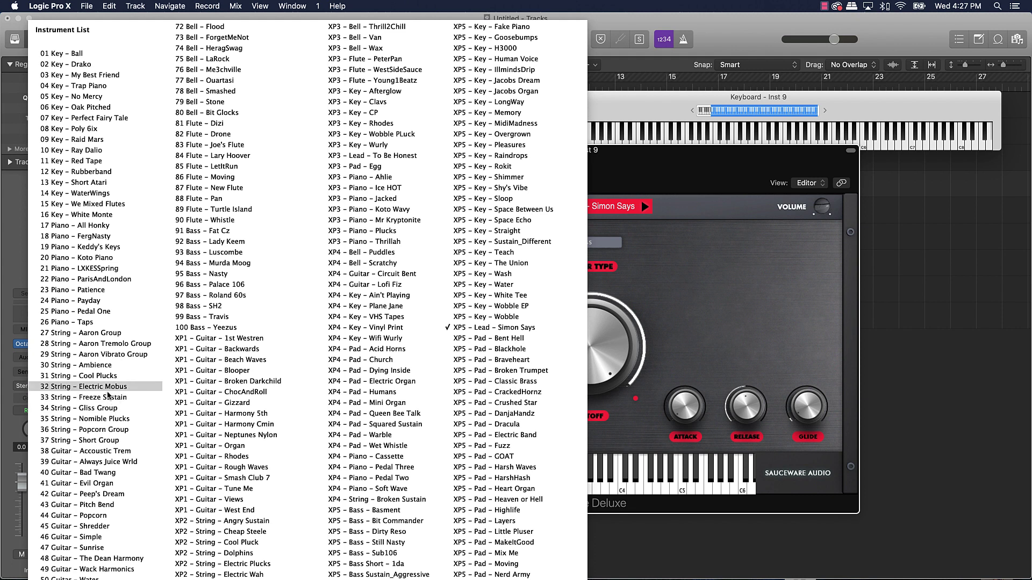
pyautogui.click(114, 380)
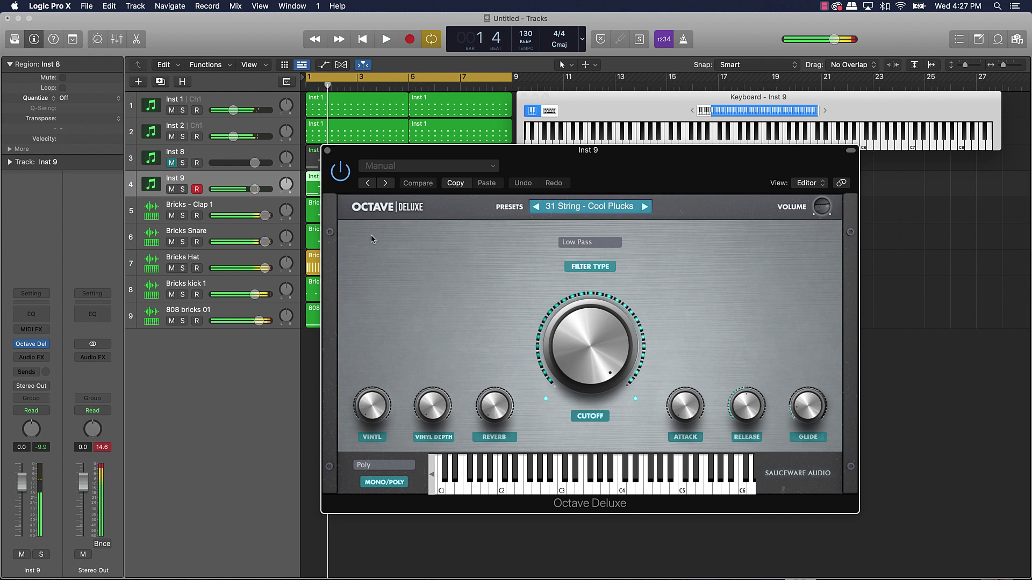
pyautogui.click(643, 208)
pyautogui.press('space')
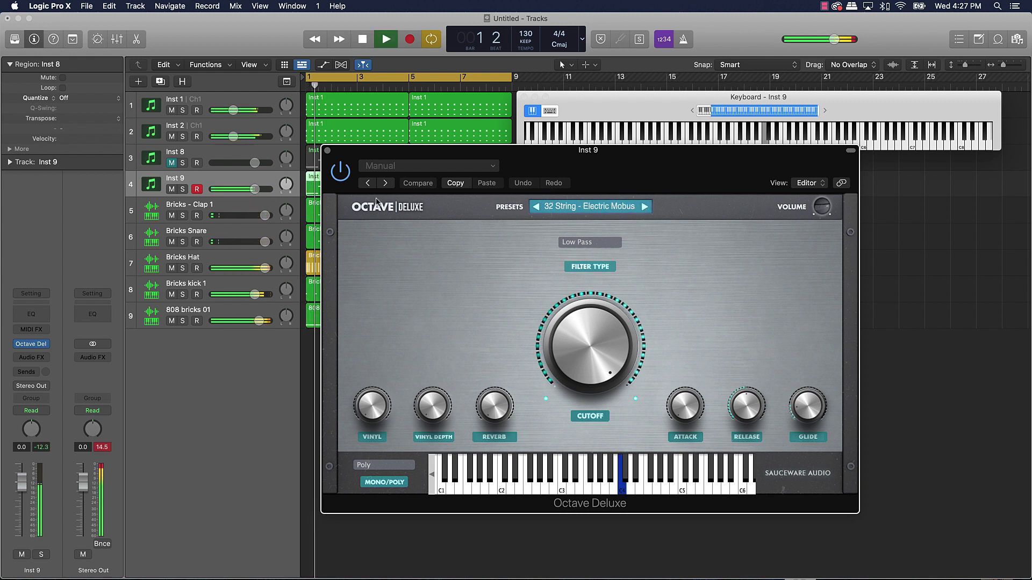
# Switch the Inst 9 lead to the 33 String - Freeze Sustain preset, audition it and raise the track volume to +1.0 dB.
pyautogui.click(644, 207)
pyautogui.press('space')
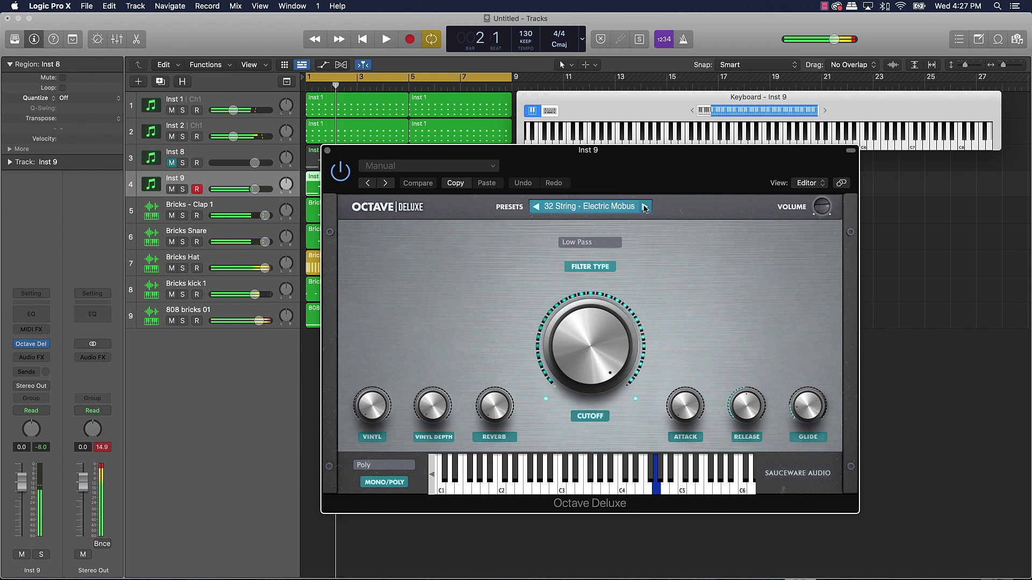
pyautogui.press('space')
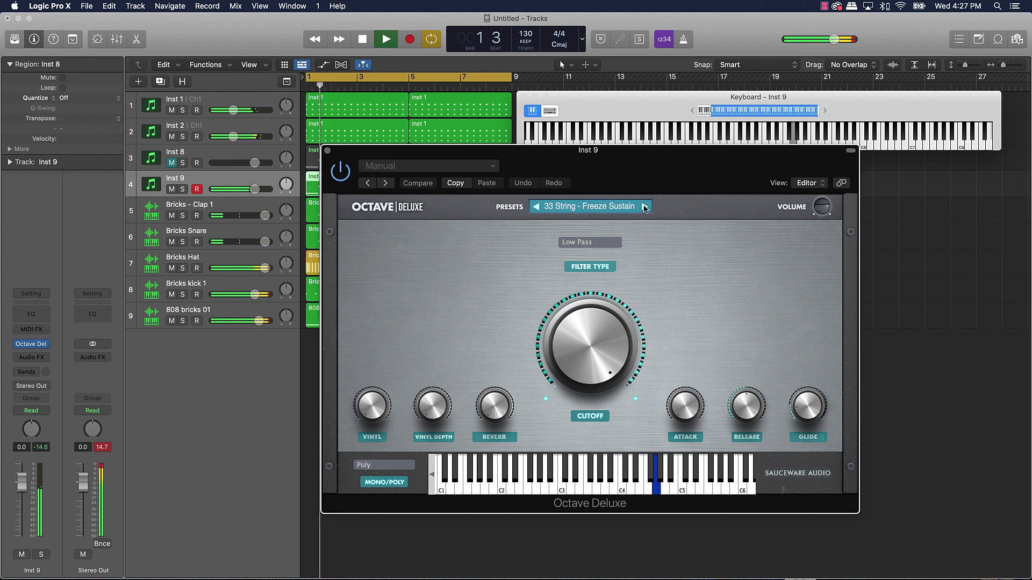
pyautogui.moveTo(255, 192); pyautogui.dragTo(263, 193)
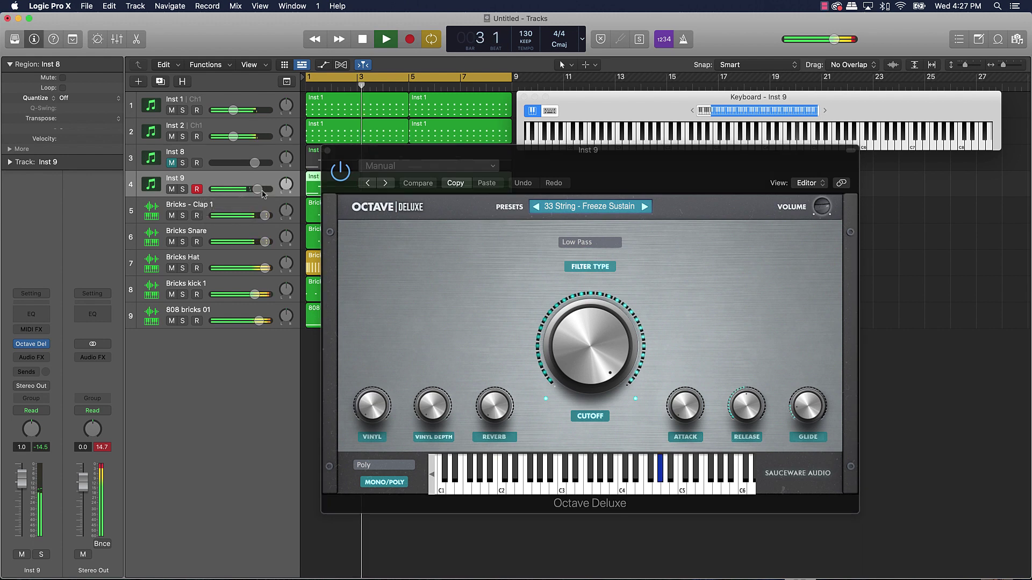
pyautogui.press('space')
pyautogui.click(326, 151)
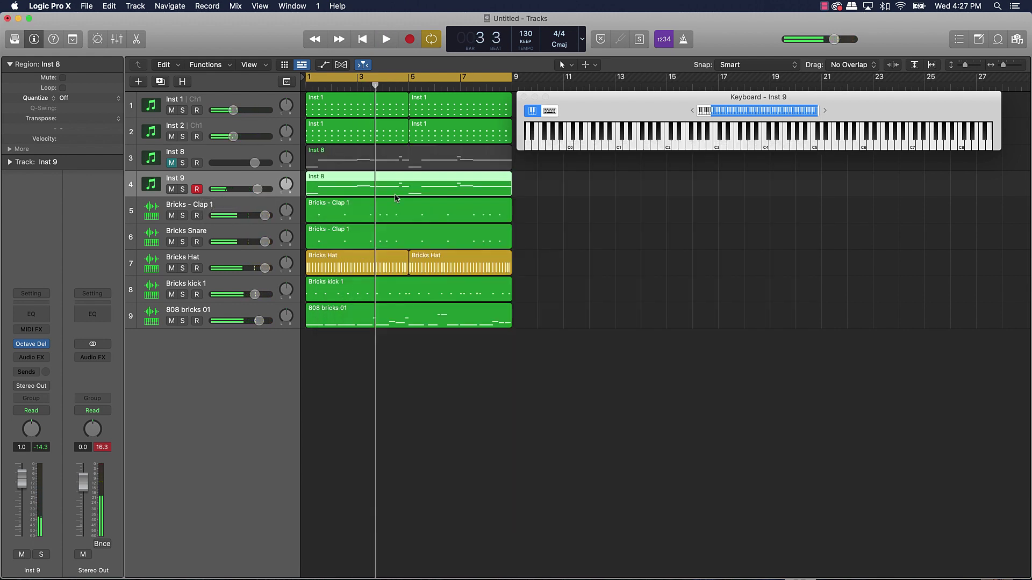
# Quantize all notes of the melody region on the Inst 9 track to 1/8 Swing A.
pyautogui.doubleClick(398, 195)
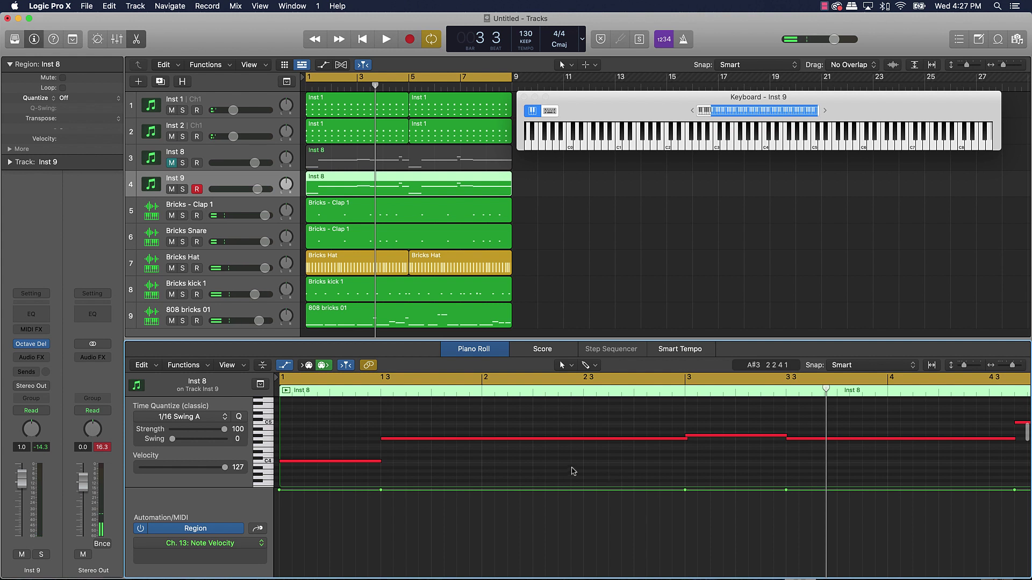
pyautogui.hscroll(10, 572, 468)
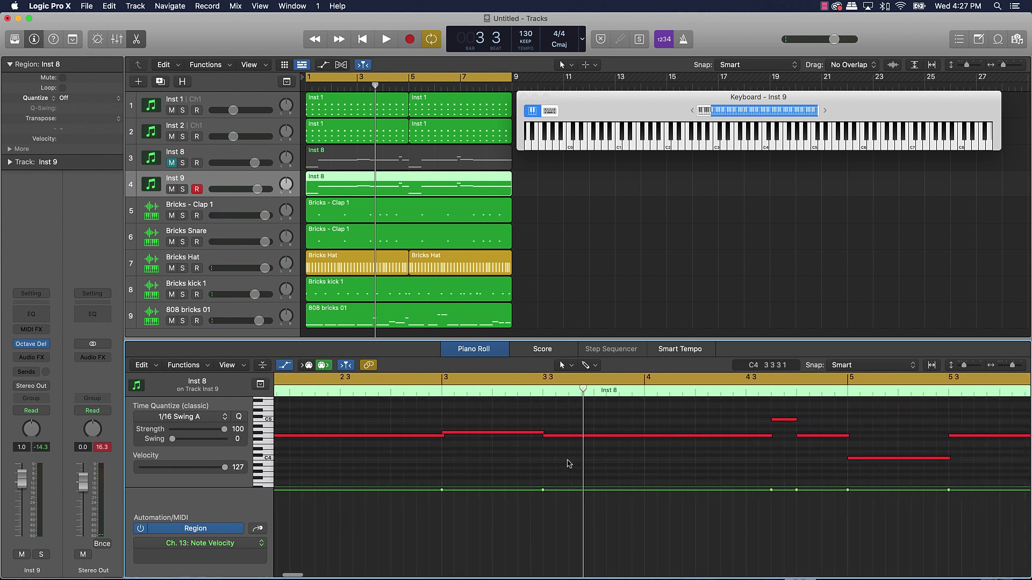
pyautogui.press('super+a')
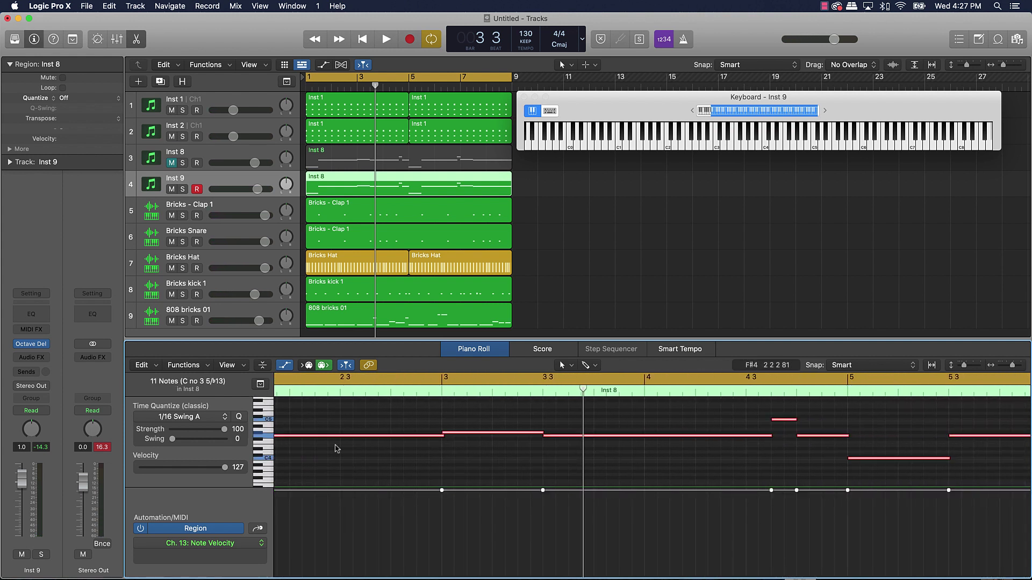
pyautogui.click(179, 417)
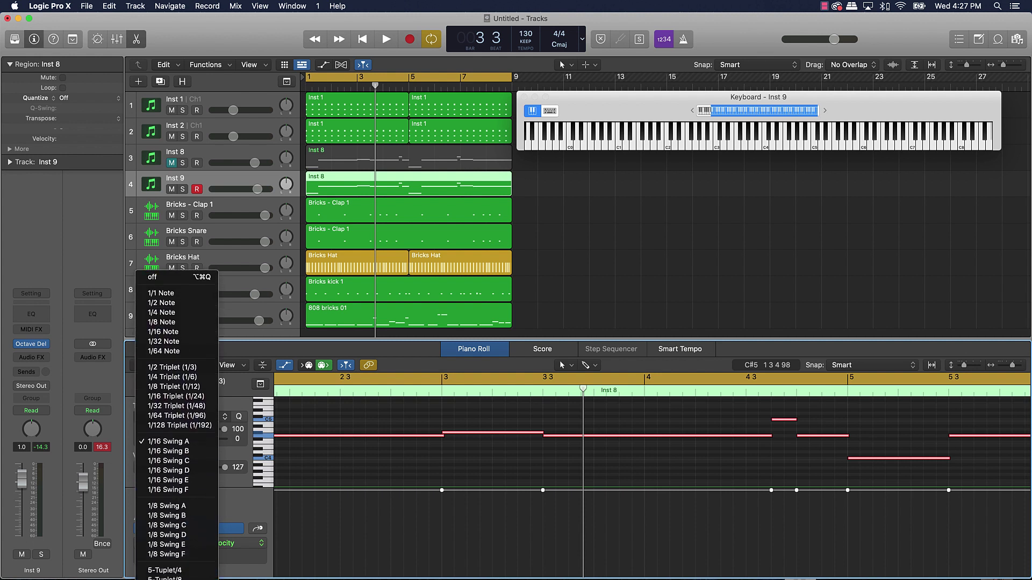
pyautogui.click(171, 508)
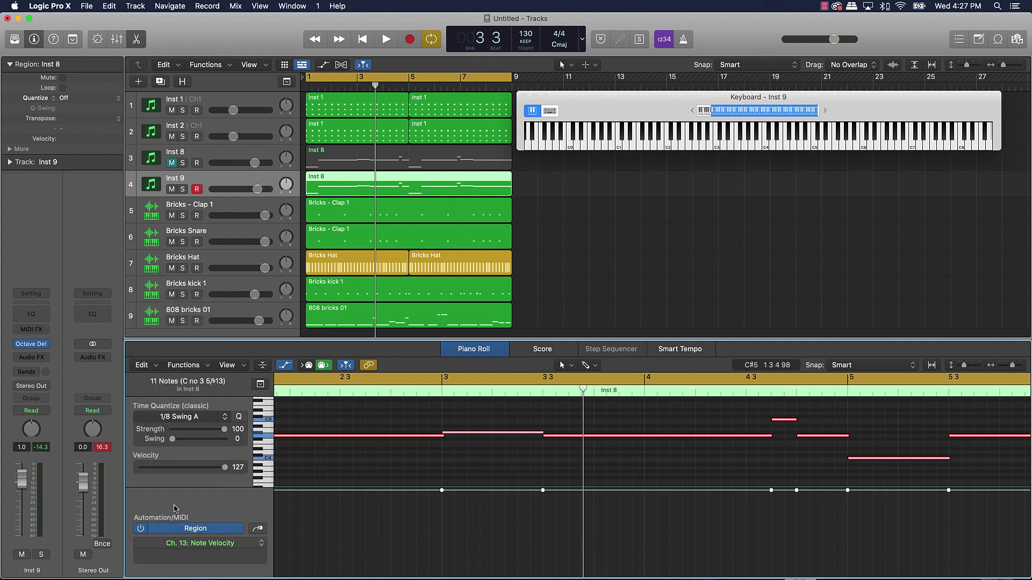
# During loop playback, unmute the Inst 8 track and set the Inst 9 track's volume to 0.0 dB.
pyautogui.press('space')
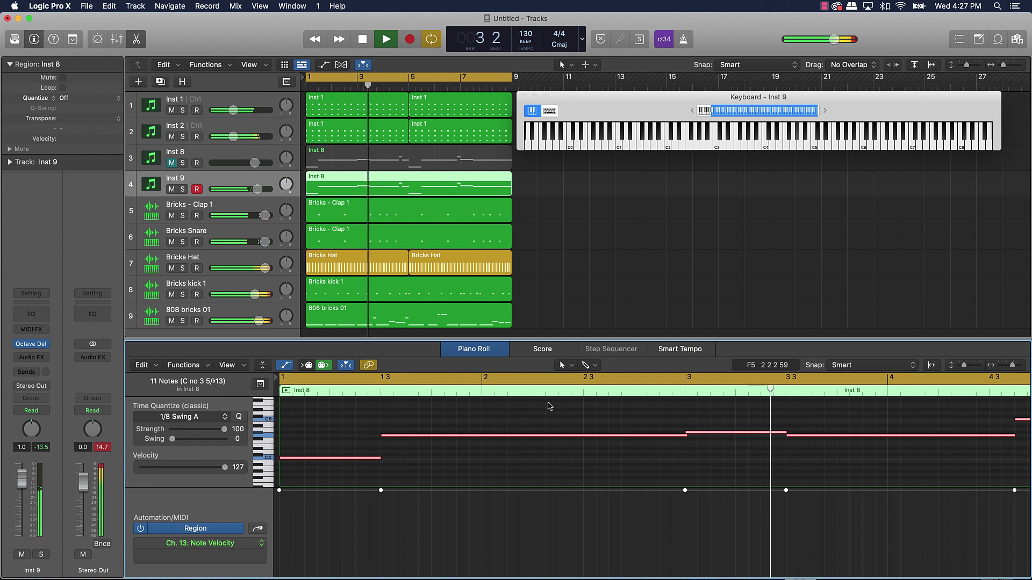
pyautogui.click(172, 163)
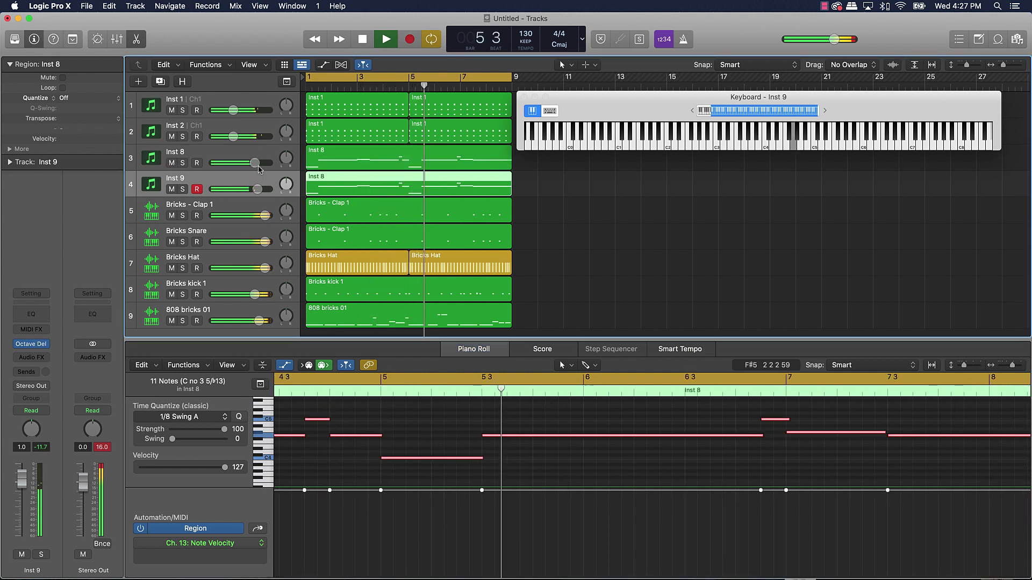
pyautogui.click(243, 188)
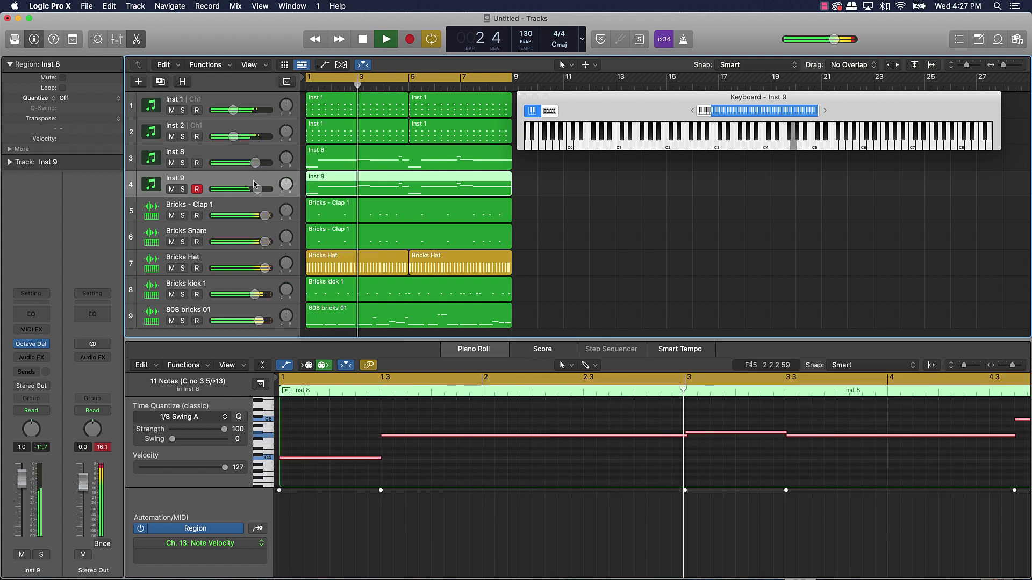
pyautogui.moveTo(257, 189); pyautogui.dragTo(255, 189)
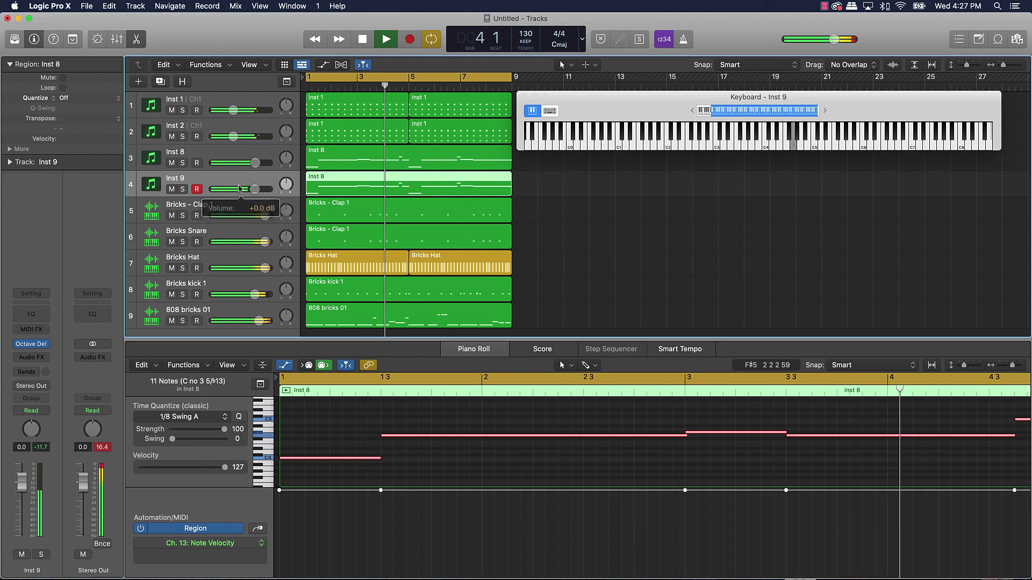
pyautogui.press('space')
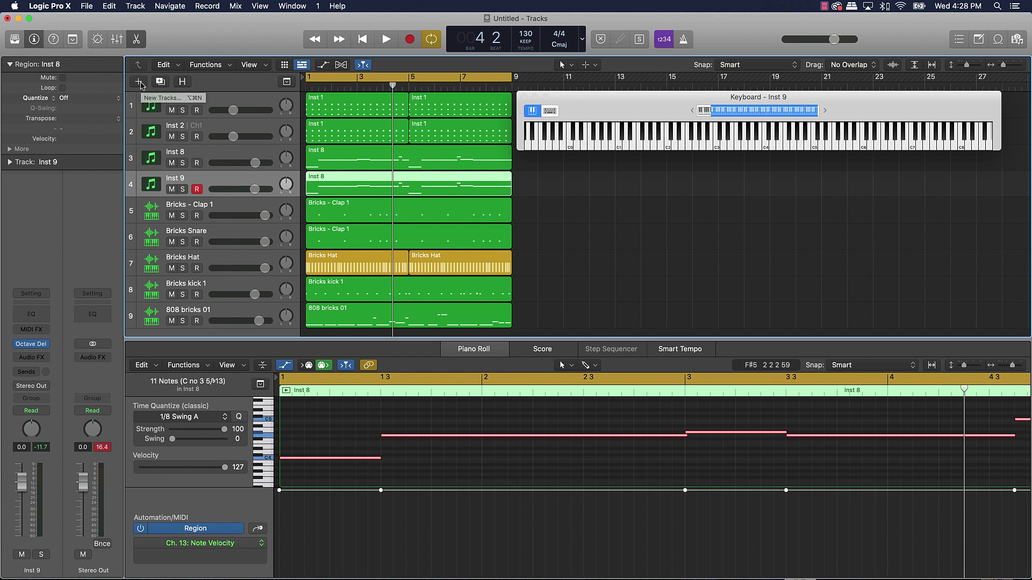
# Create one new software instrument track with Quick Sampler (Single Sample) as its instrument.
pyautogui.click(139, 81)
pyautogui.click(423, 129)
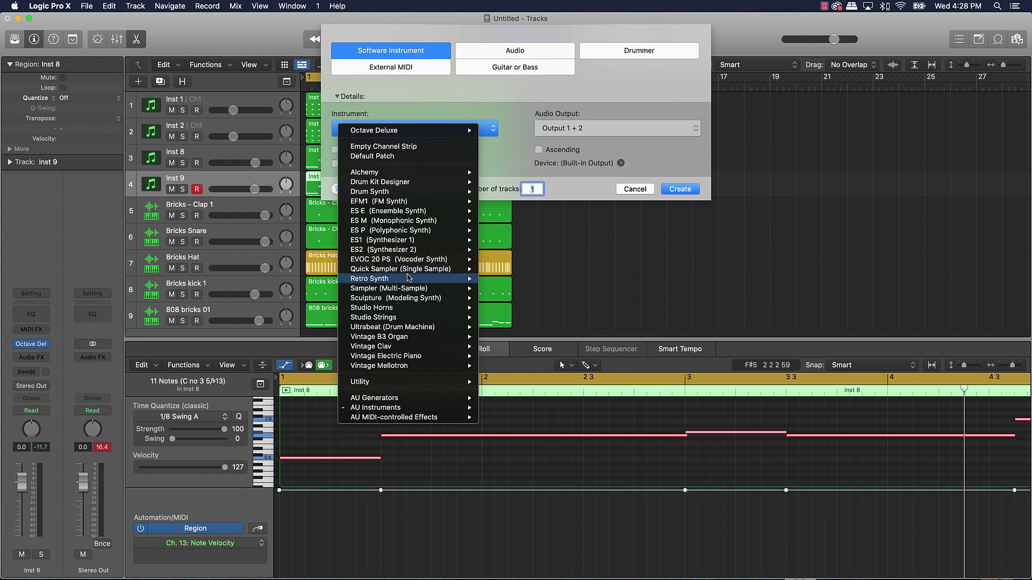
pyautogui.moveTo(421, 273)
pyautogui.click(501, 278)
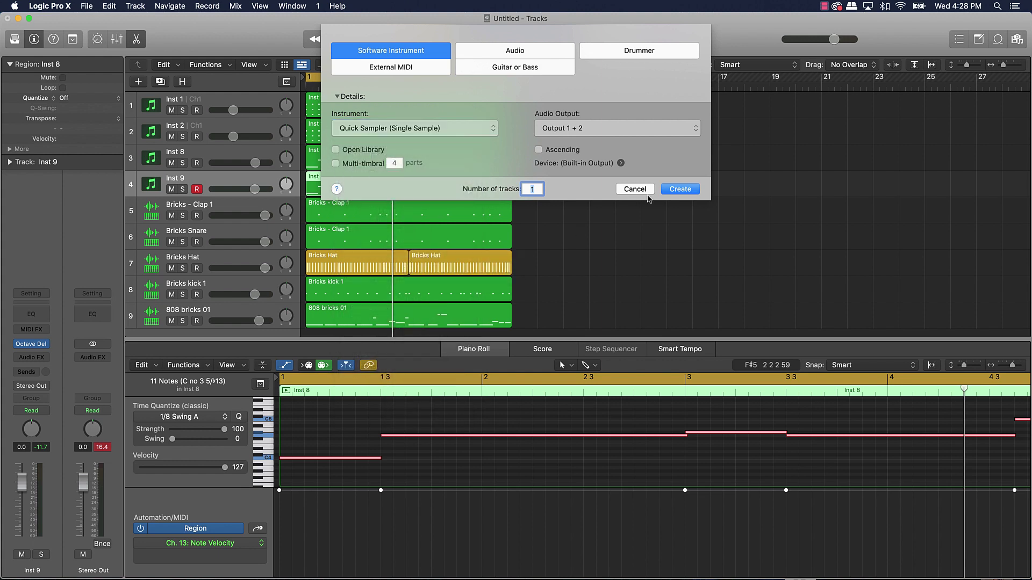
pyautogui.click(679, 190)
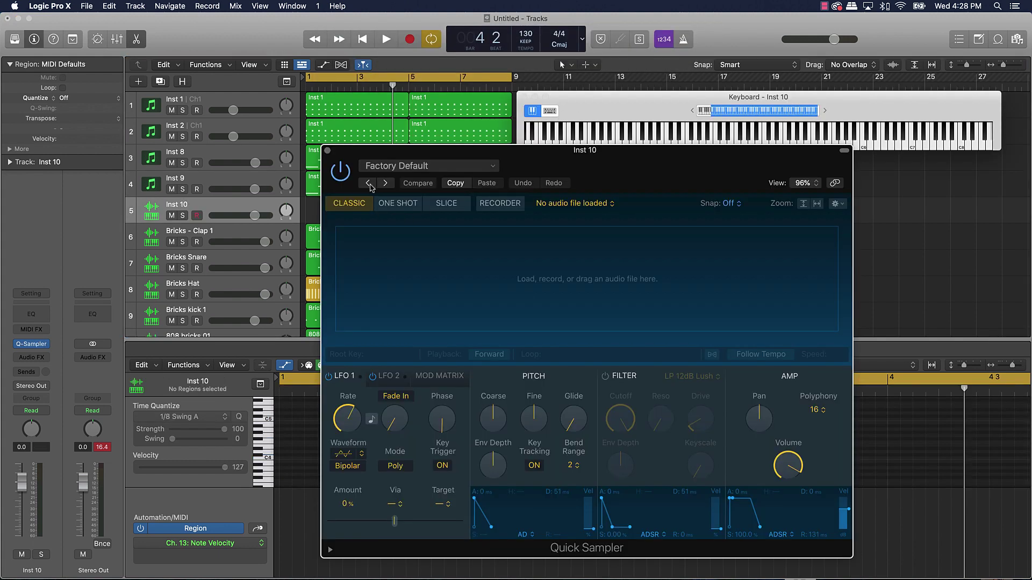
# Load the bell tv preset into the new track's Quick Sampler and close the instrument window.
pyautogui.click(403, 167)
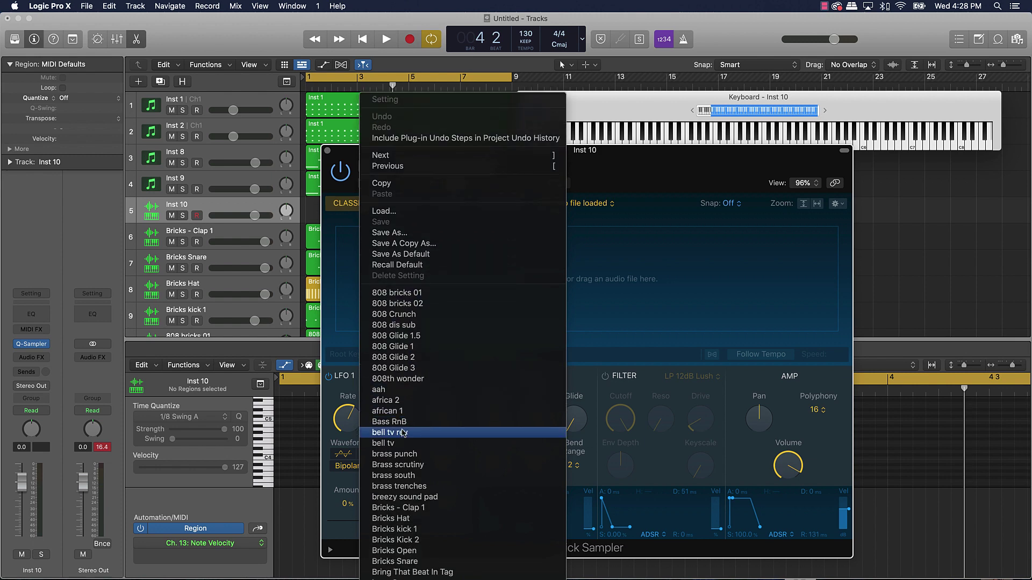
pyautogui.scroll(-2, 403, 433)
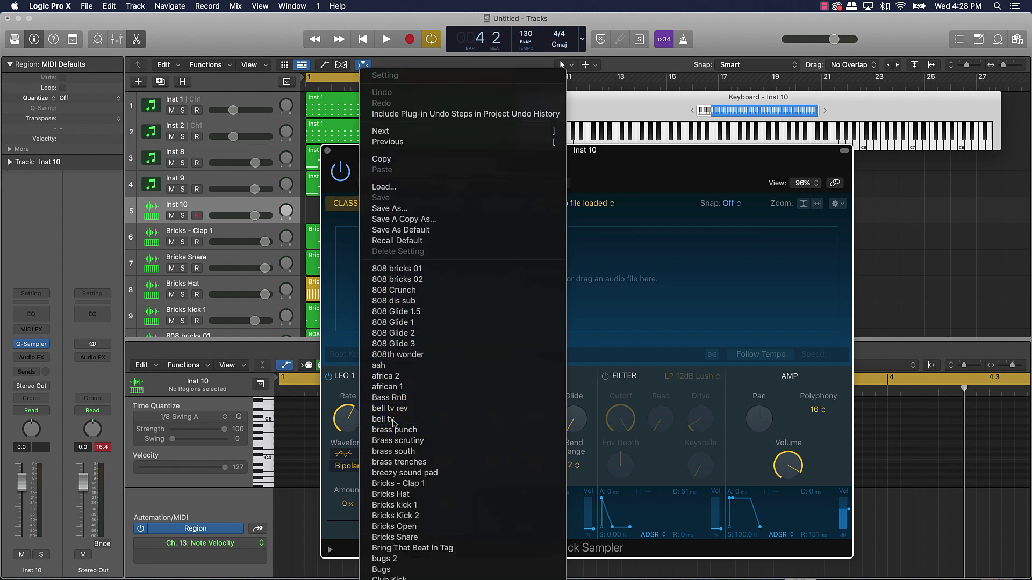
pyautogui.click(394, 420)
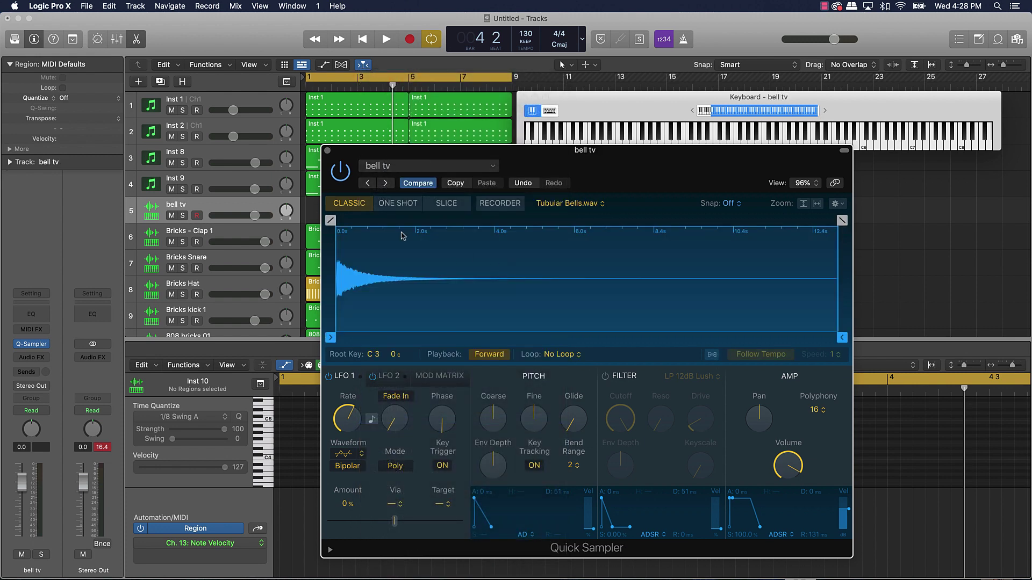
pyautogui.click(327, 151)
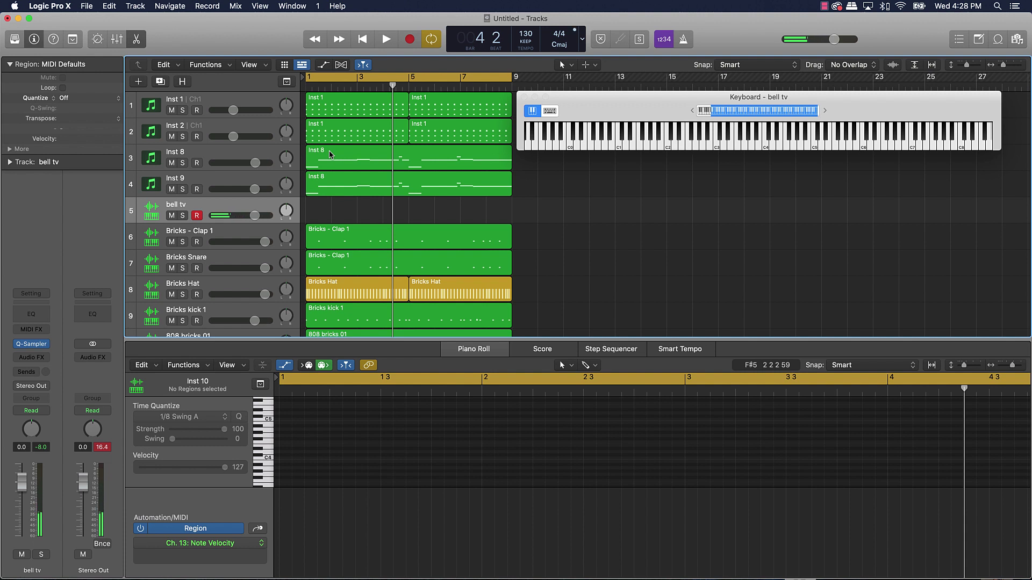
pyautogui.press('r')
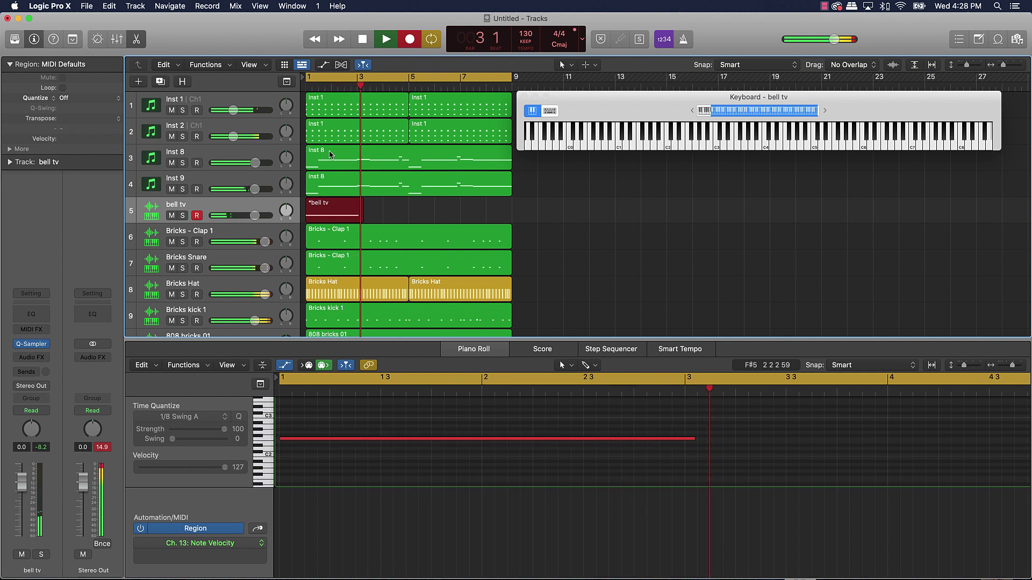
pyautogui.press('space')
pyautogui.press('BackSpace')
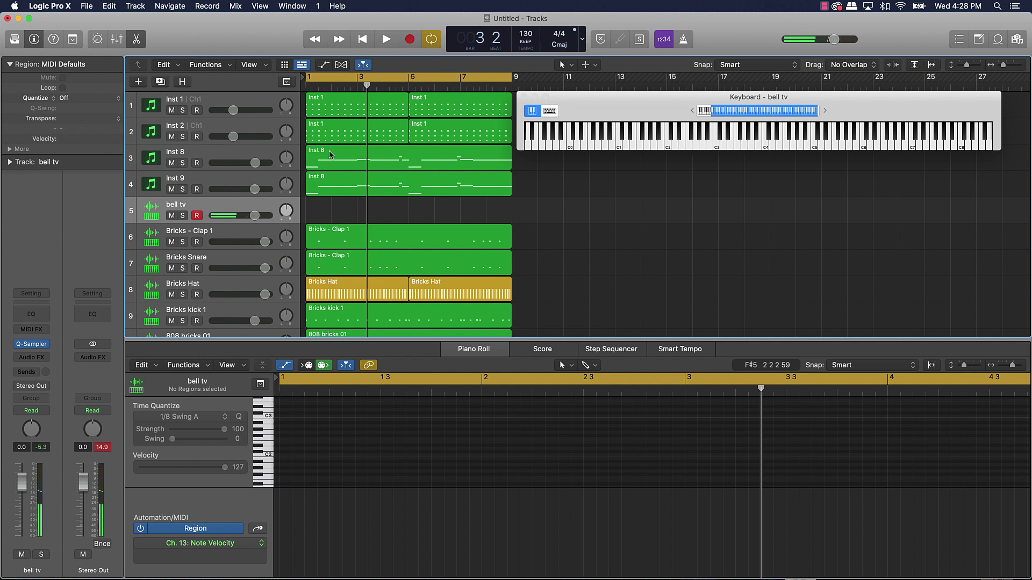
# Record a bell part on the bell tv track across the 8-bar loop.
pyautogui.press('r')
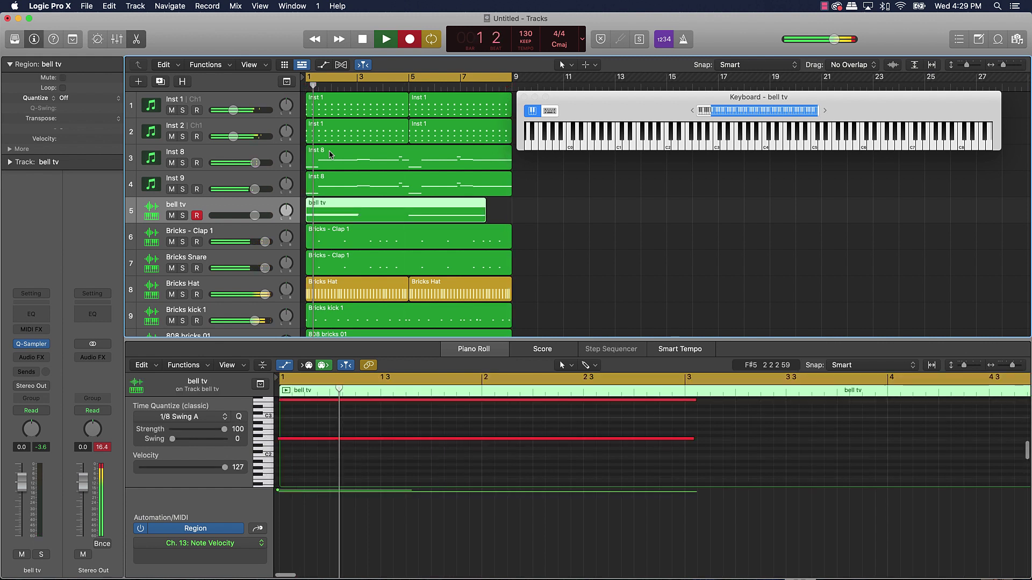
pyautogui.press('space')
# Quantize the bell tv notes to 1/8 Swing A and extend the region's end to bar 9.
pyautogui.click(346, 462)
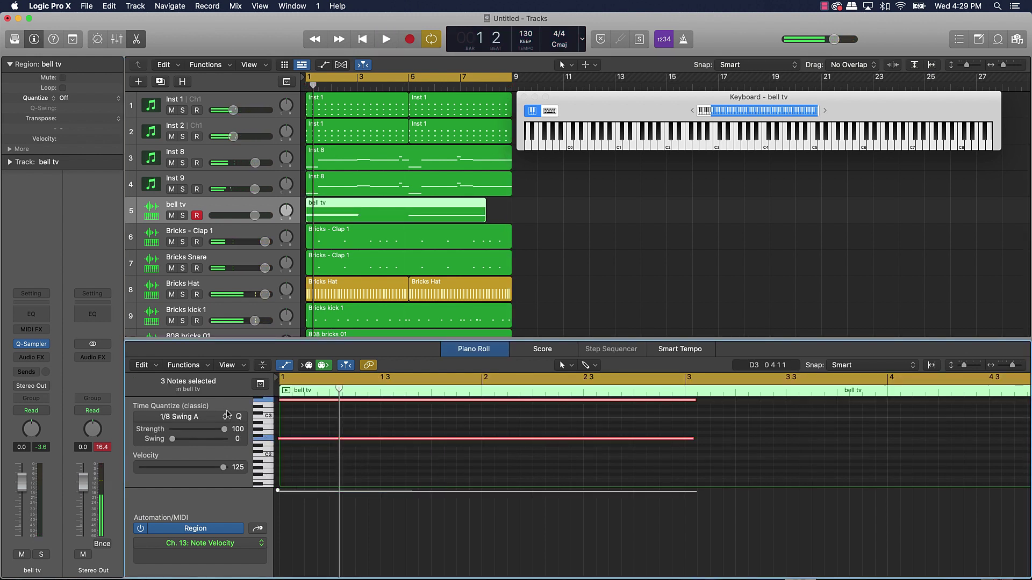
pyautogui.click(240, 418)
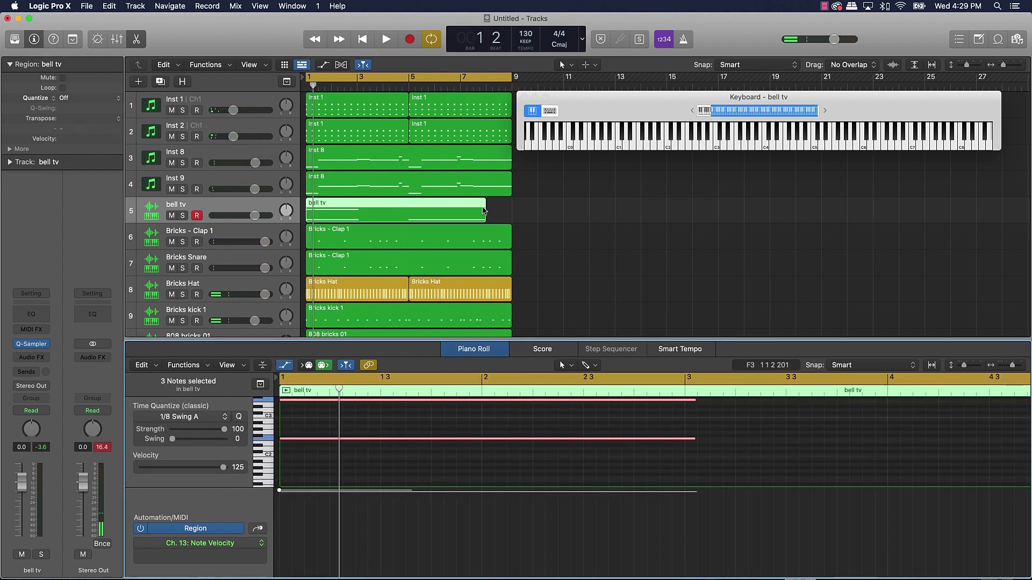
pyautogui.moveTo(485, 220); pyautogui.dragTo(511, 219)
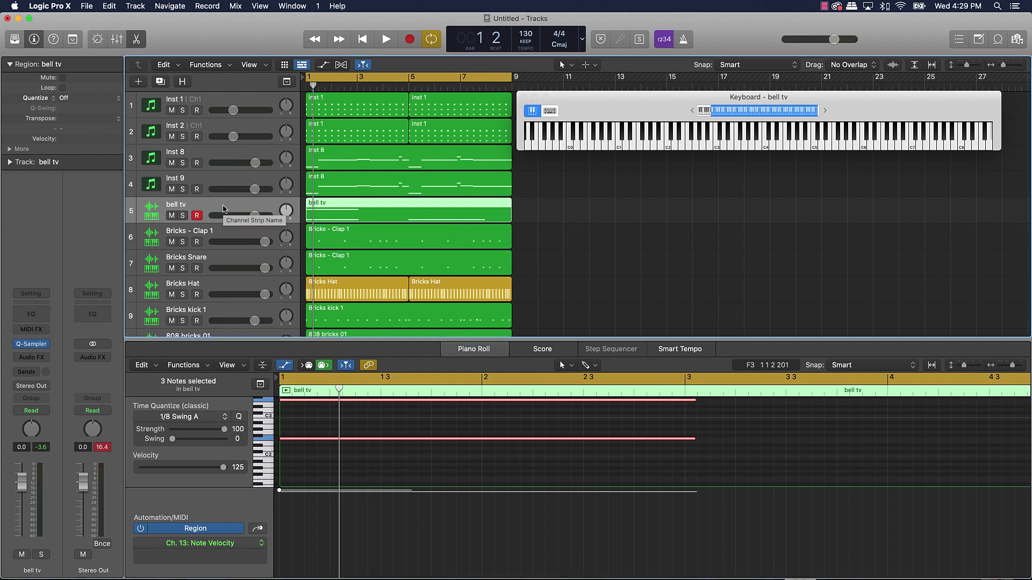
# Duplicate the bell tv track and load the bell tv rev preset into the duplicate's Quick Sampler.
pyautogui.press('super+d')
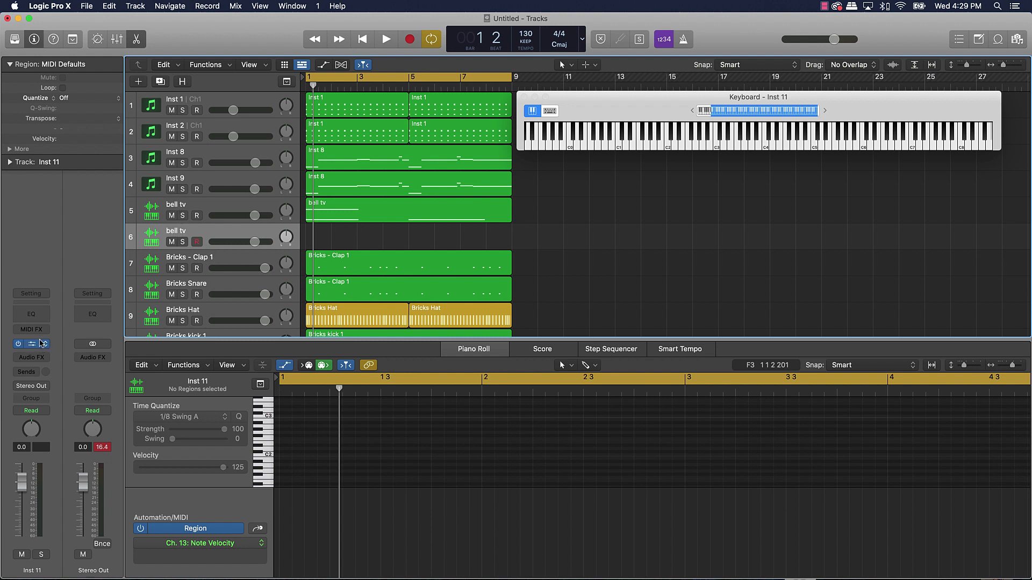
pyautogui.click(40, 346)
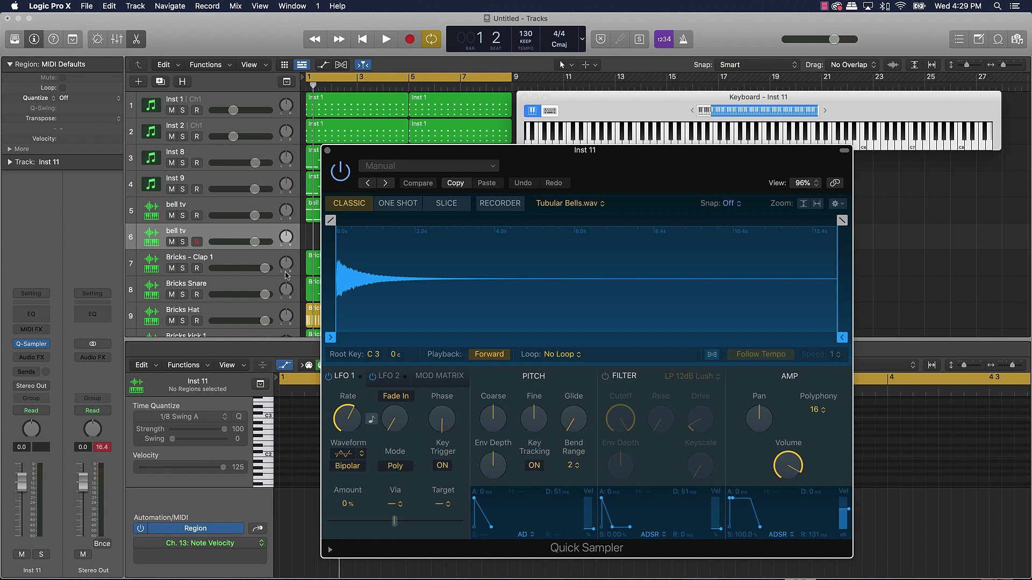
pyautogui.click(369, 183)
pyautogui.click(369, 184)
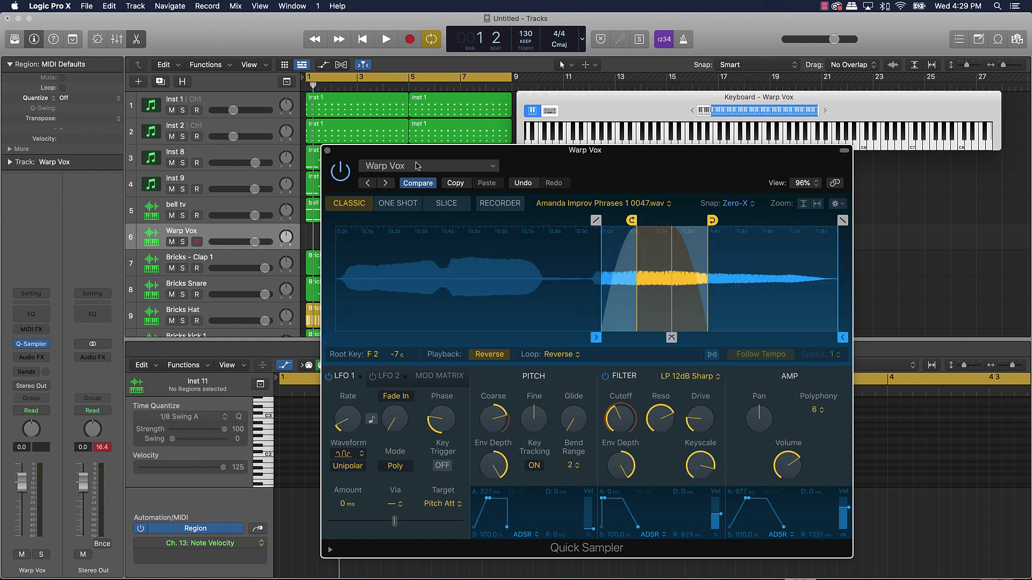
pyautogui.click(418, 166)
pyautogui.scroll(-3, 414, 498)
pyautogui.scroll(-5, 414, 498)
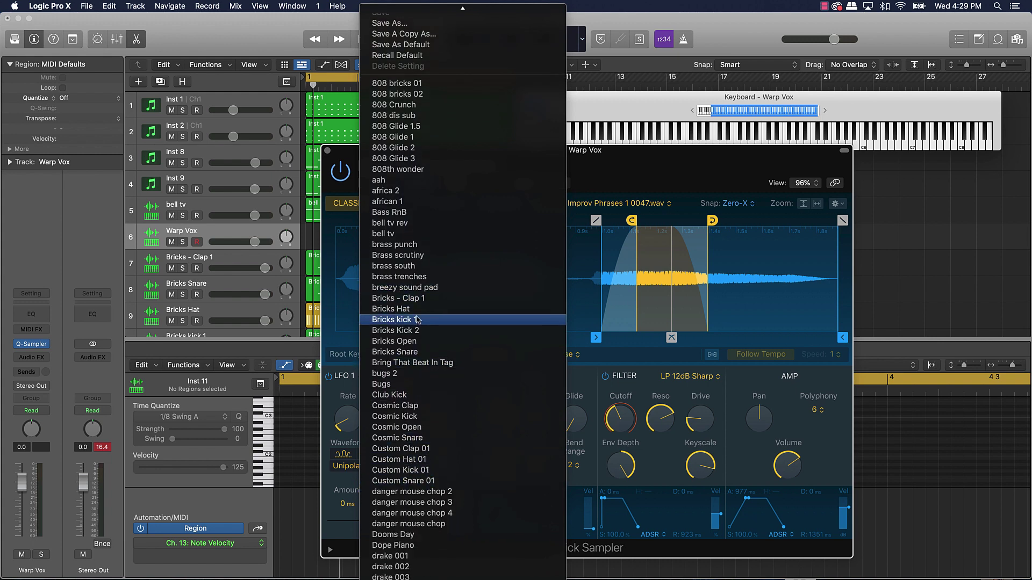
pyautogui.click(401, 223)
pyautogui.click(327, 151)
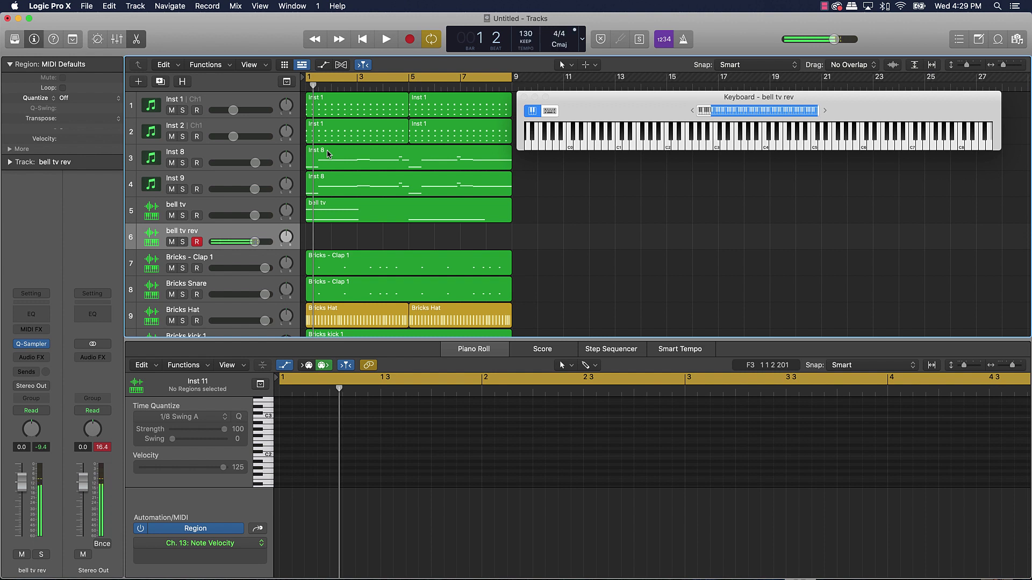
# Record a reversed bell note in bar 8 on the bell tv rev track and extend its region back to bar 1.
pyautogui.press('space')
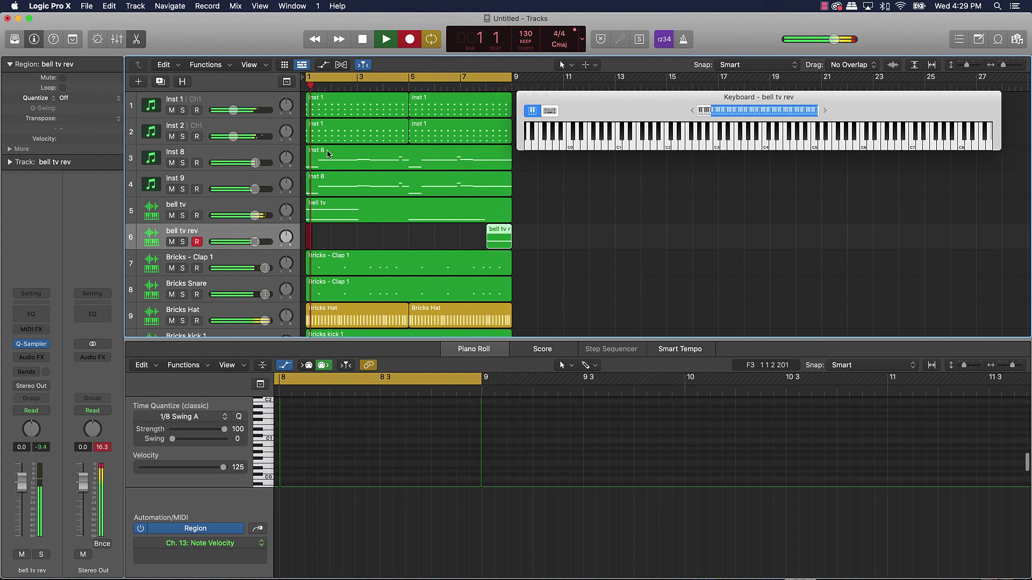
pyautogui.press('space')
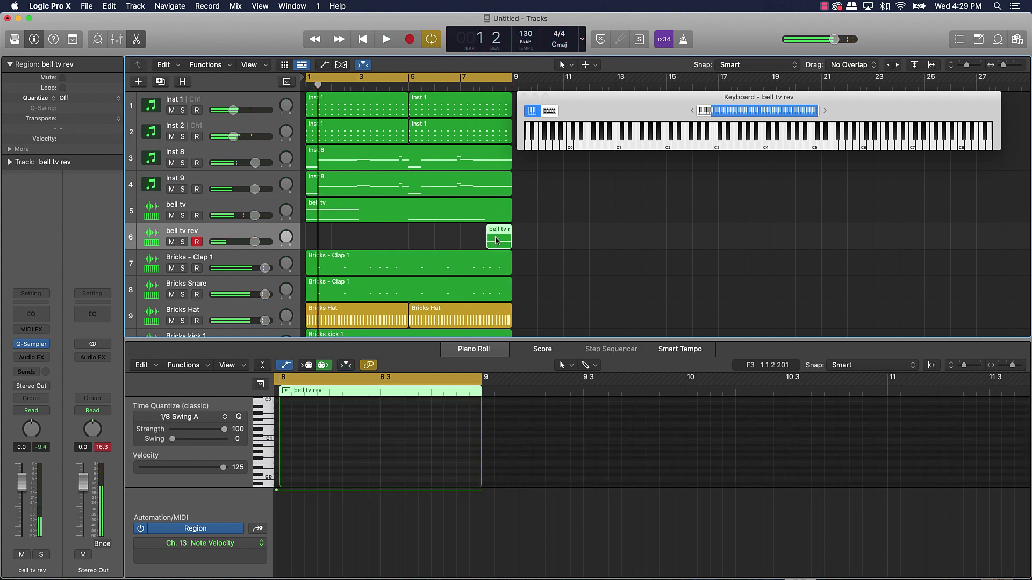
pyautogui.moveTo(491, 242); pyautogui.dragTo(306, 242)
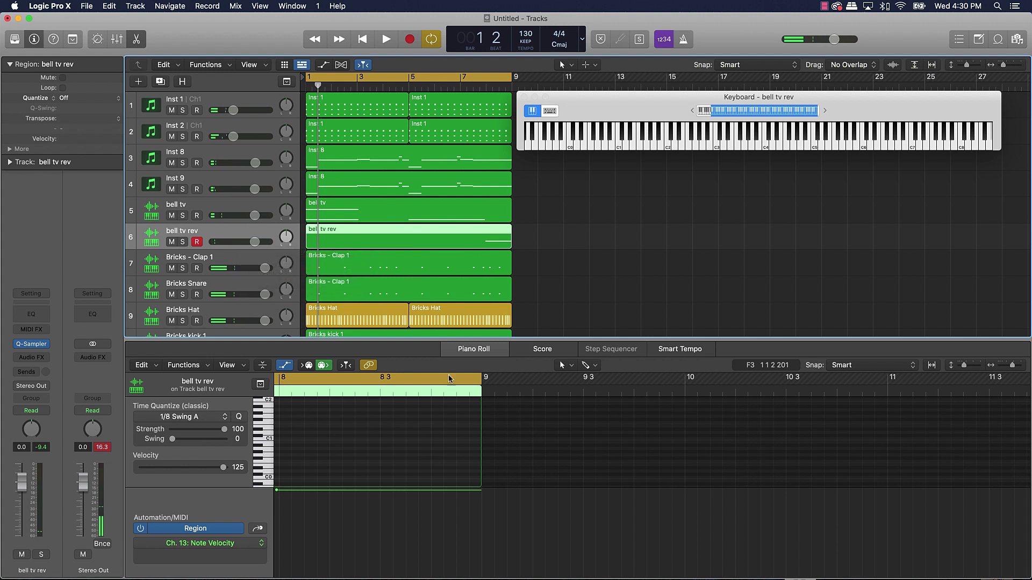
# Quantize the reversed bell note in bar 8 of the bell tv rev region to 1/8 Swing A.
pyautogui.click(531, 224)
pyautogui.click(461, 243)
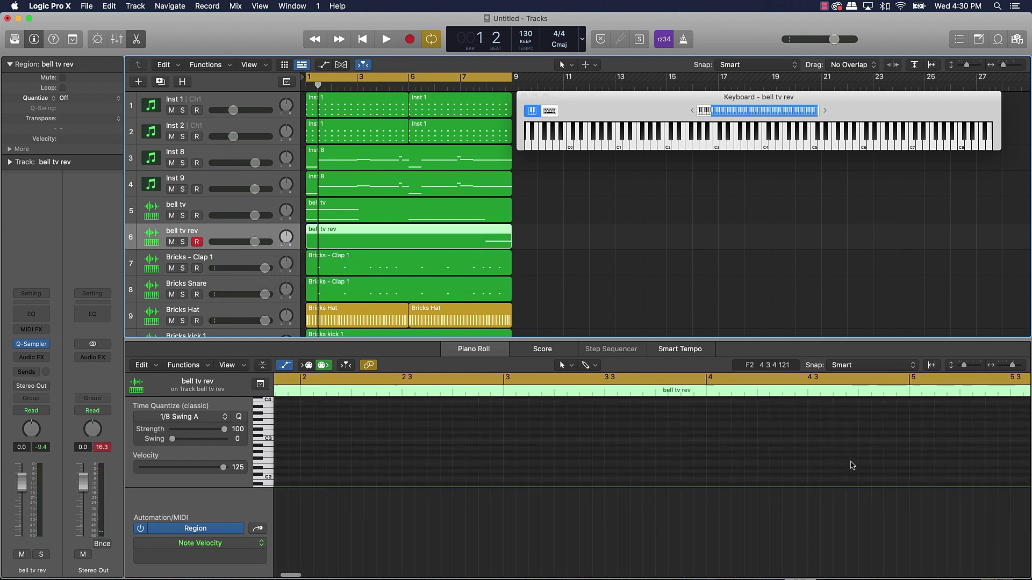
pyautogui.hscroll(3, 848, 469)
pyautogui.click(714, 468)
pyautogui.press('super+a')
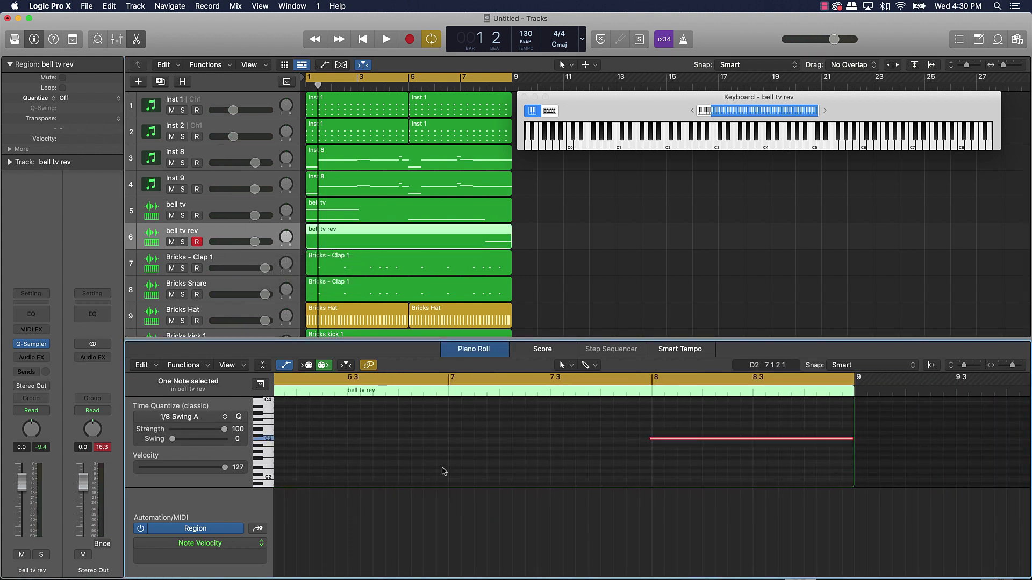
pyautogui.click(244, 418)
pyautogui.click(812, 454)
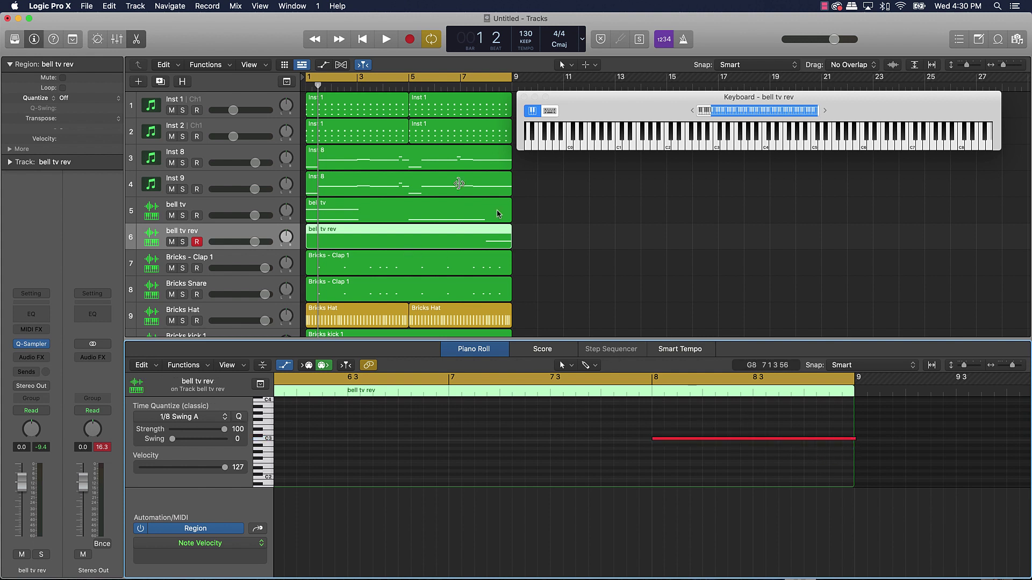
# Play the loop and raise the bell tv rev track's volume to +3.9 dB.
pyautogui.press('space')
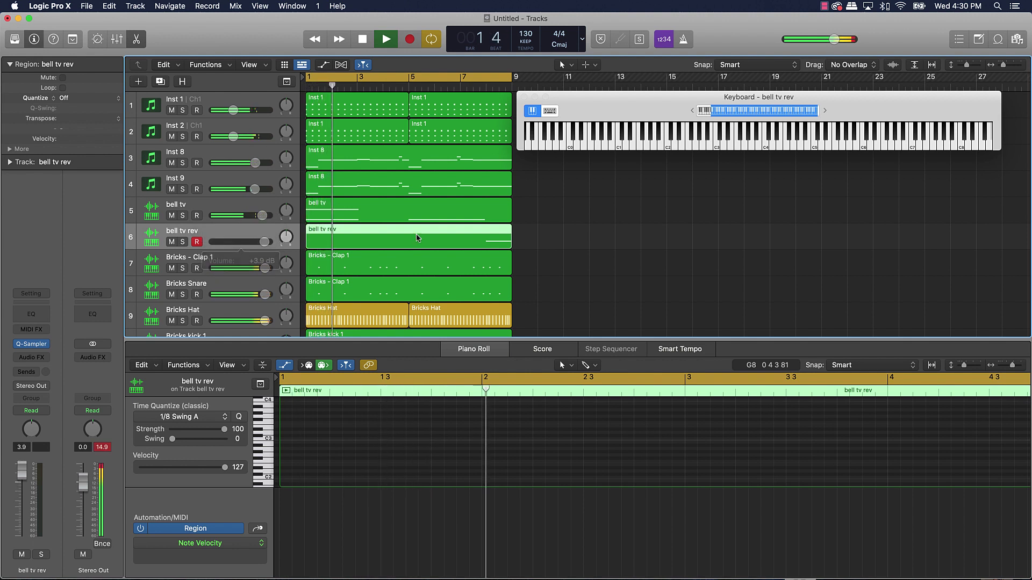
pyautogui.click(558, 226)
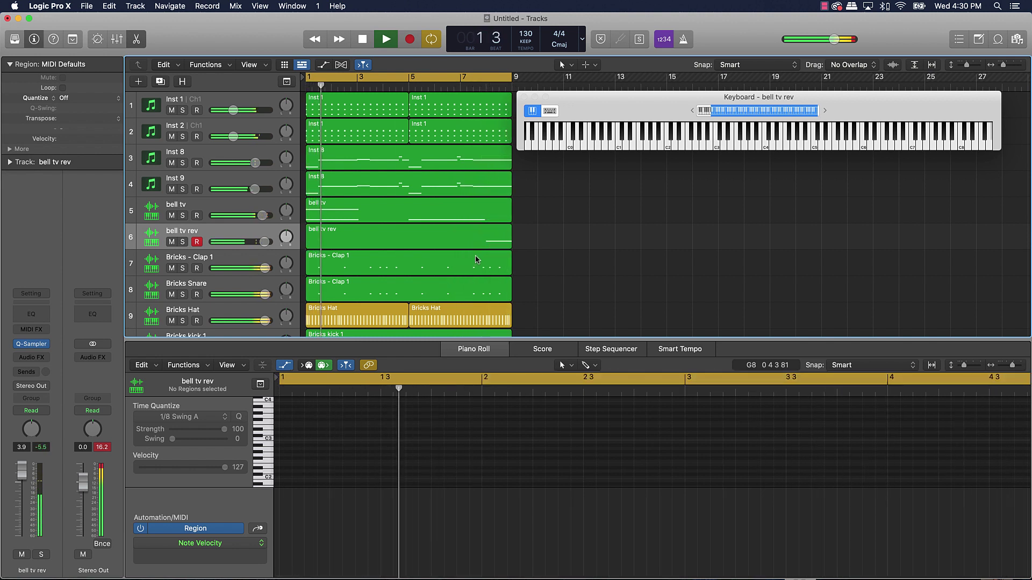
pyautogui.click(493, 236)
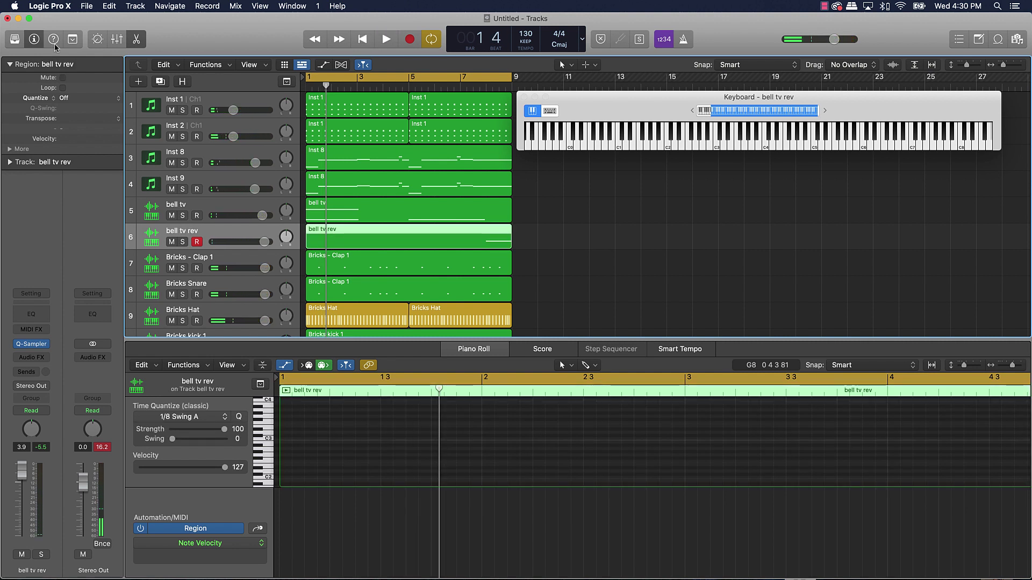
# Add a software instrument track with the Default Patch, search its sounds for "rise" and load Strobe Riser.
pyautogui.click(139, 82)
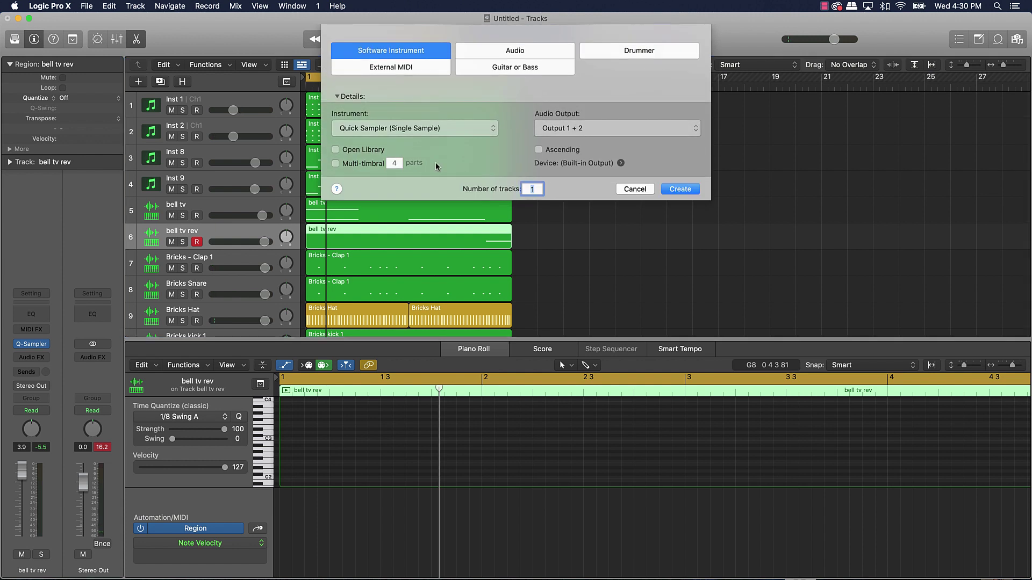
pyautogui.click(410, 132)
pyautogui.click(386, 157)
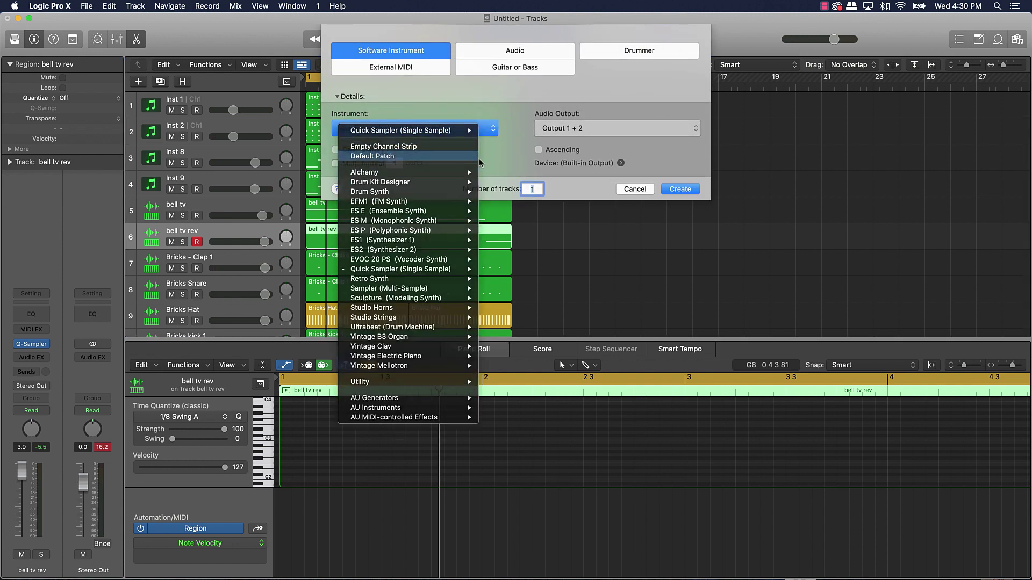
pyautogui.click(672, 189)
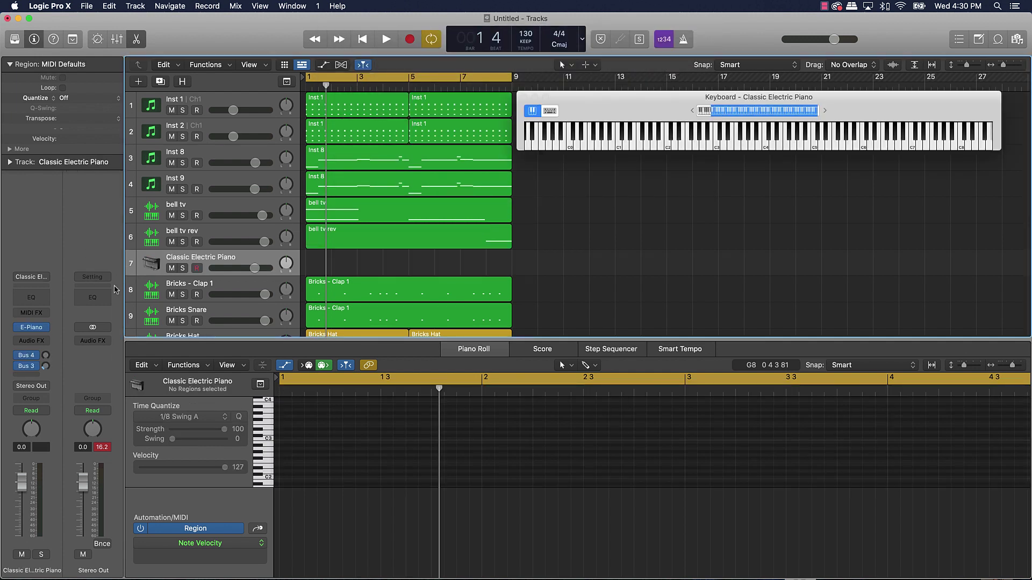
pyautogui.click(14, 38)
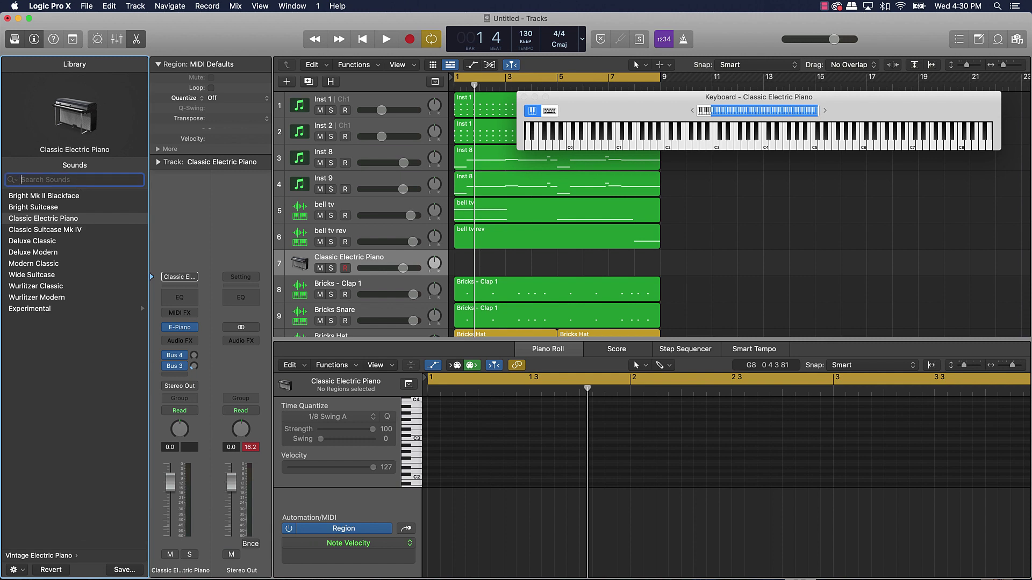
pyautogui.write('rise')
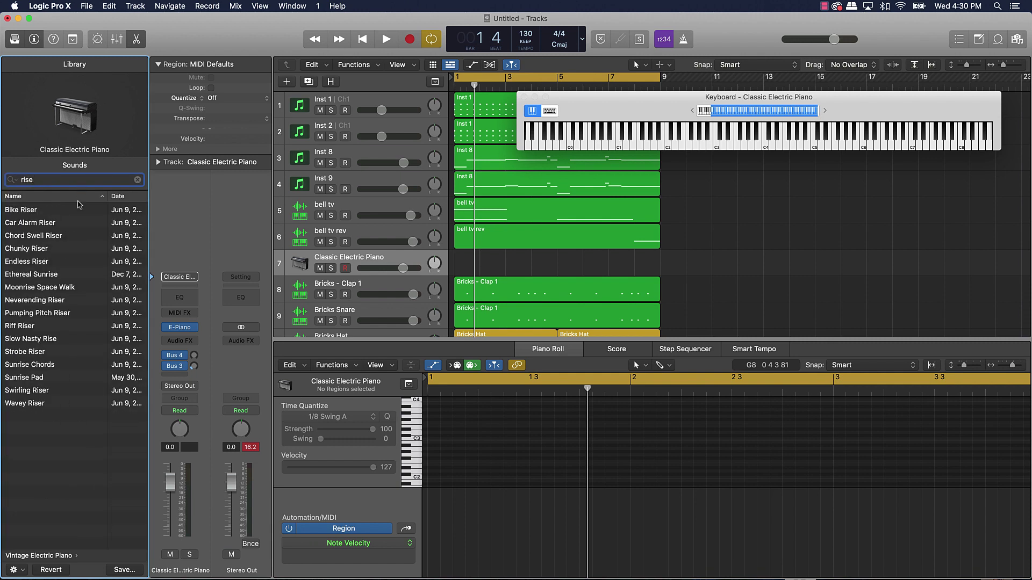
pyautogui.click(40, 354)
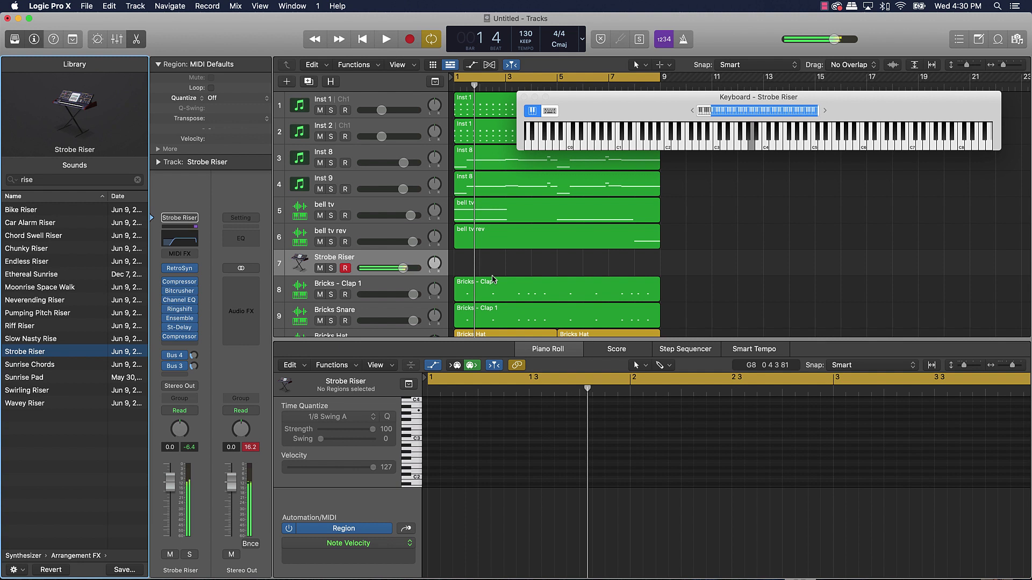
# Record a Strobe Riser note across bars 7 and 8 and extend its region back to bar 1.
pyautogui.press('space')
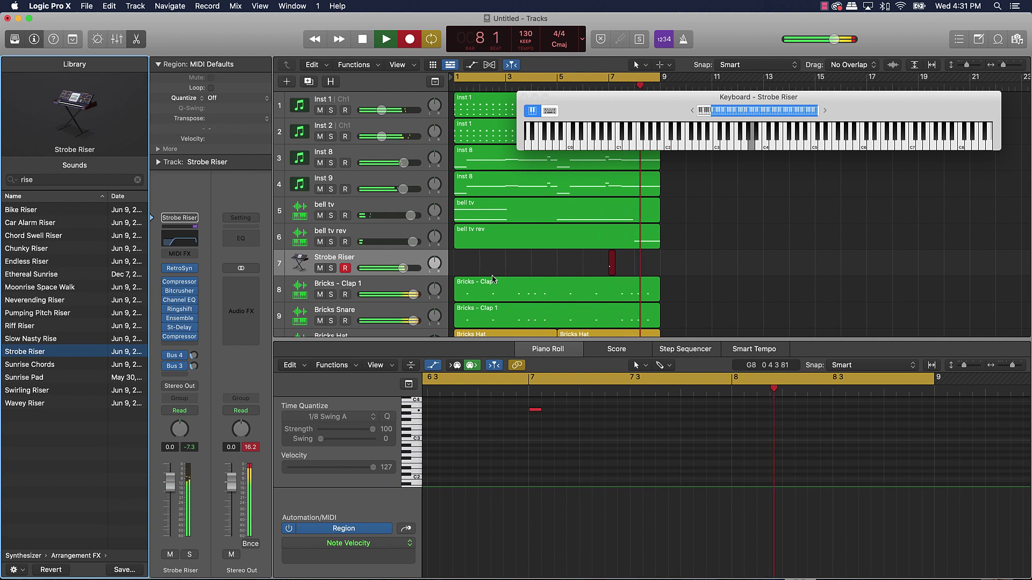
pyautogui.press('space')
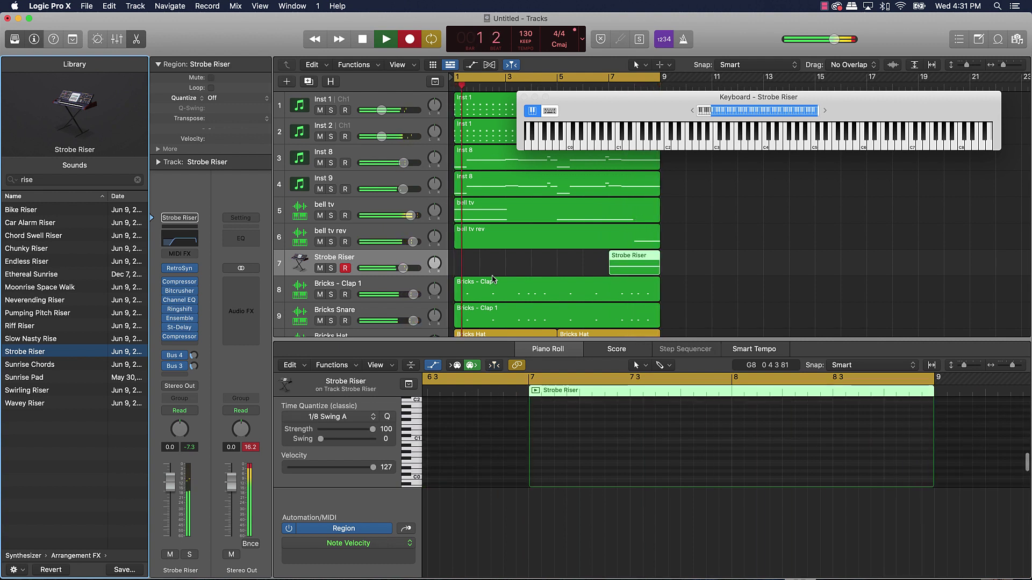
pyautogui.moveTo(610, 273); pyautogui.dragTo(456, 278)
pyautogui.click(557, 469)
pyautogui.press('space')
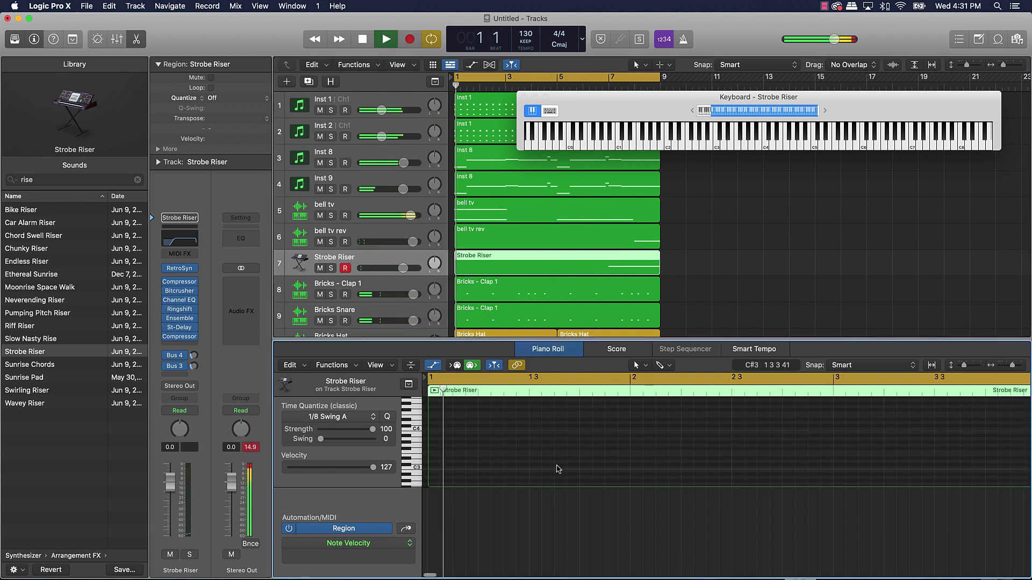
pyautogui.press('space')
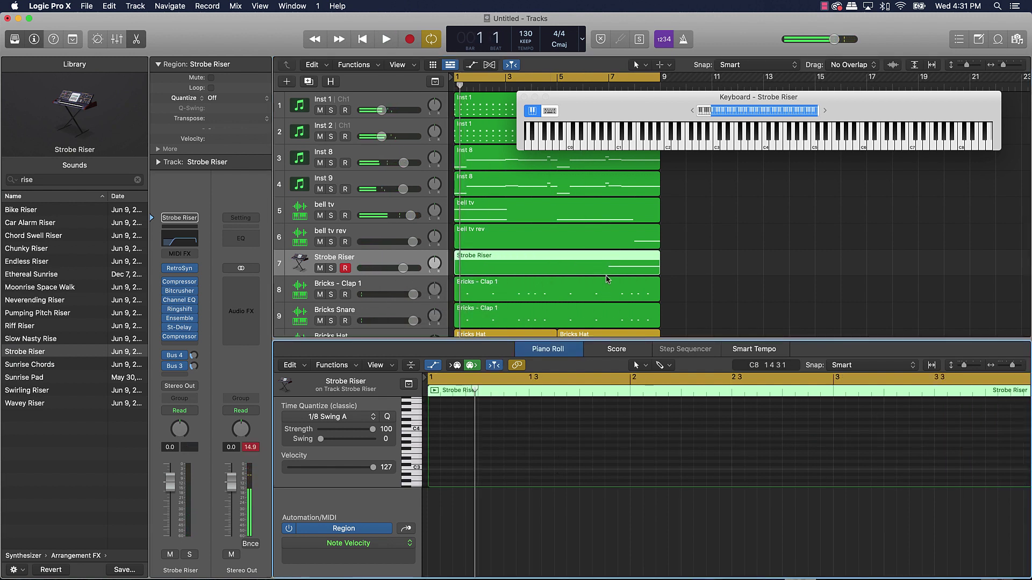
# Quantize the Strobe Riser note to 1/8 Swing A.
pyautogui.doubleClick(606, 273)
pyautogui.doubleClick(614, 261)
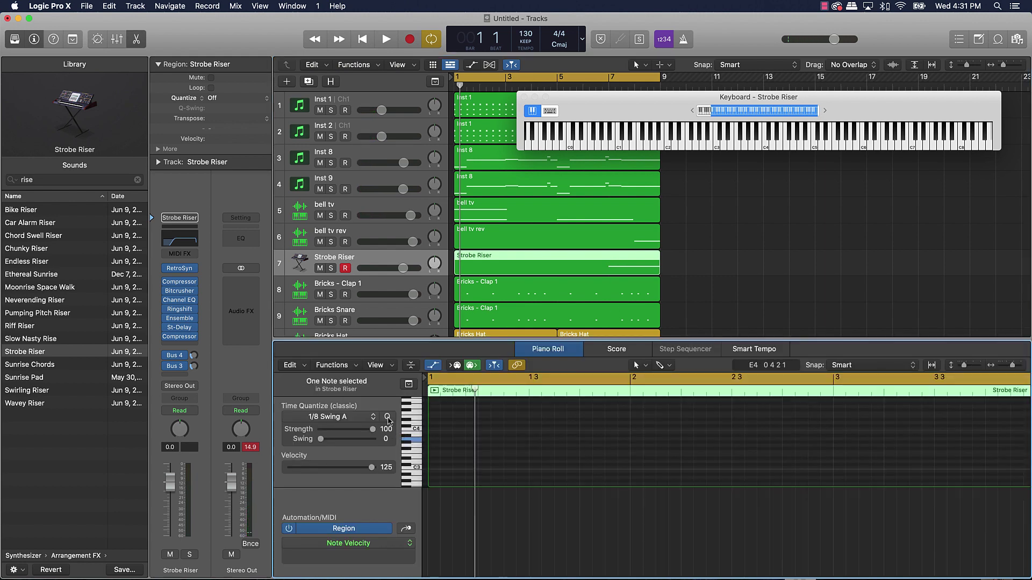
pyautogui.click(672, 246)
# Duplicate the Strobe Riser track, search the sounds for "downer" and load Boomerang Downer on the duplicate.
pyautogui.scroll(-1, 645, 256)
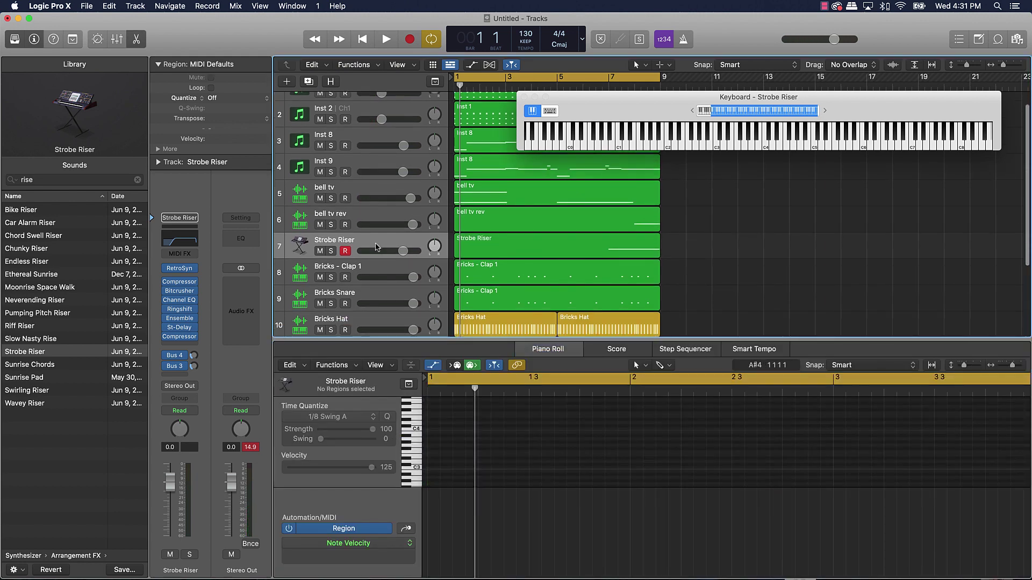
pyautogui.click(365, 245)
pyautogui.press('super+d')
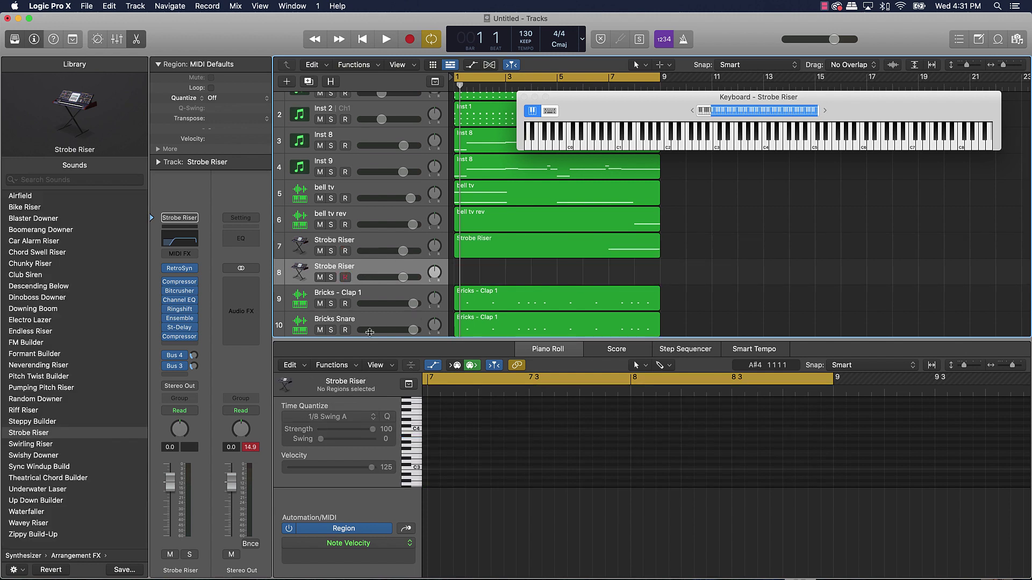
pyautogui.click(51, 180)
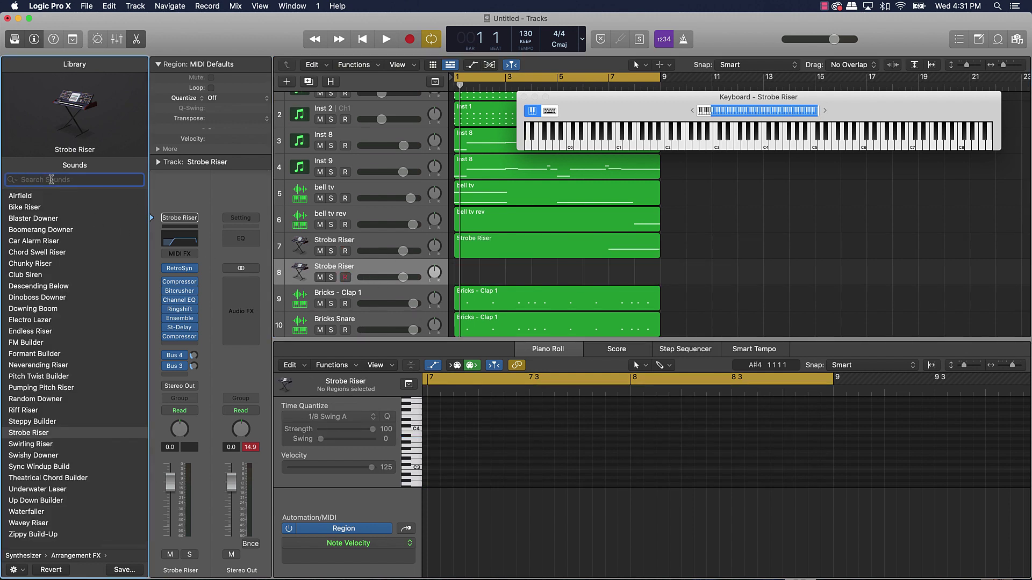
pyautogui.write('d')
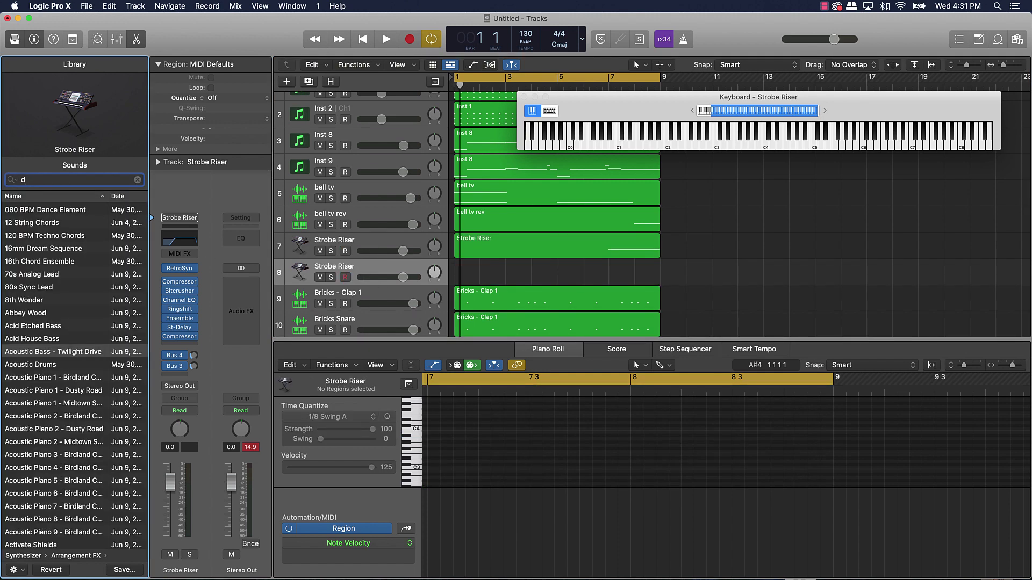
pyautogui.write('own')
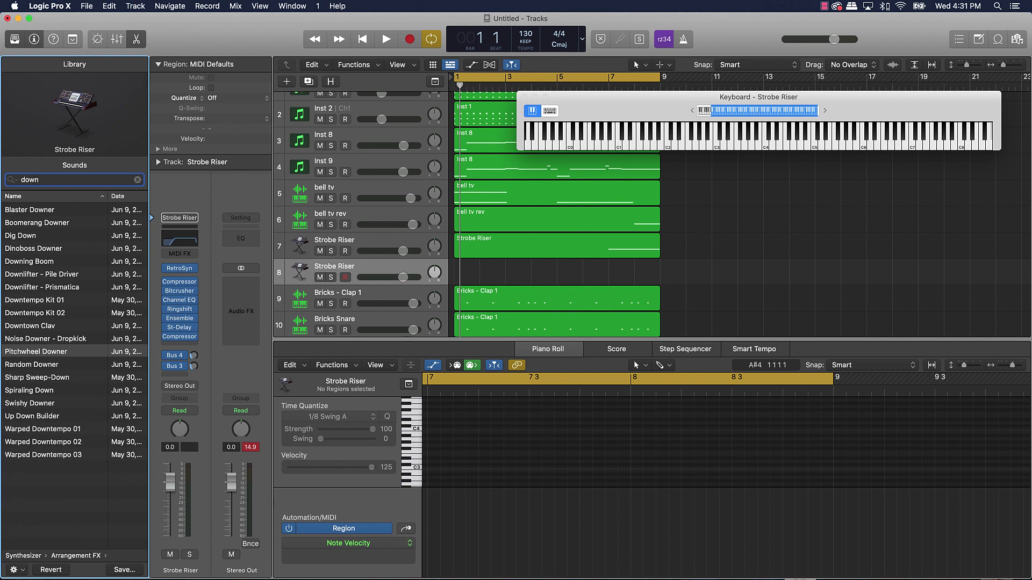
pyautogui.write('er')
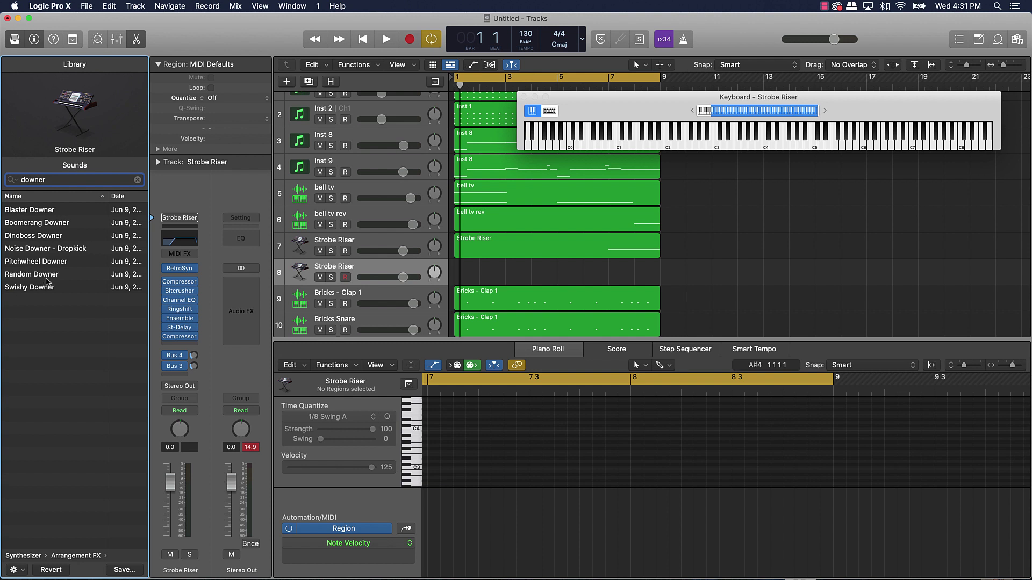
pyautogui.click(39, 226)
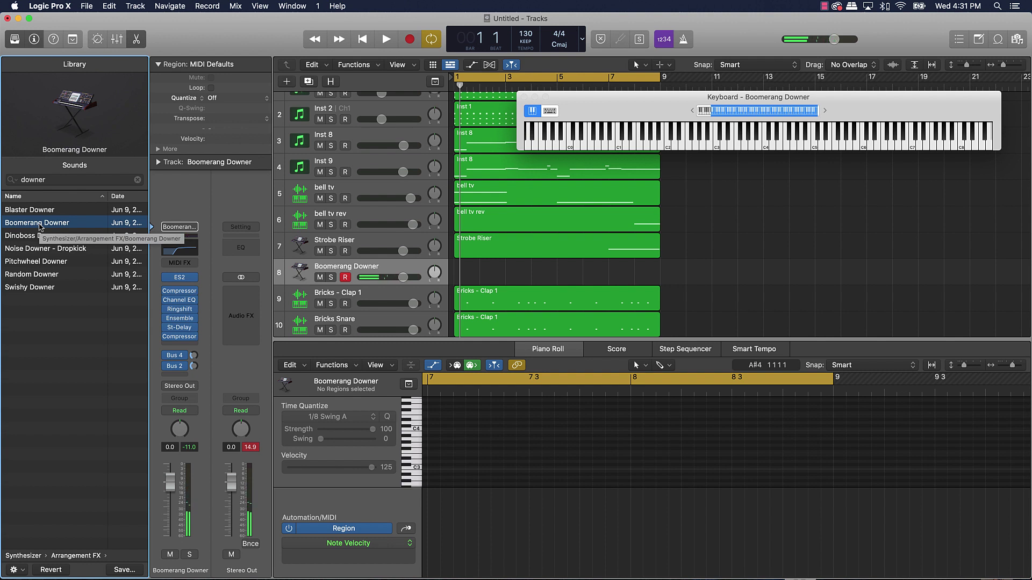
pyautogui.press('space')
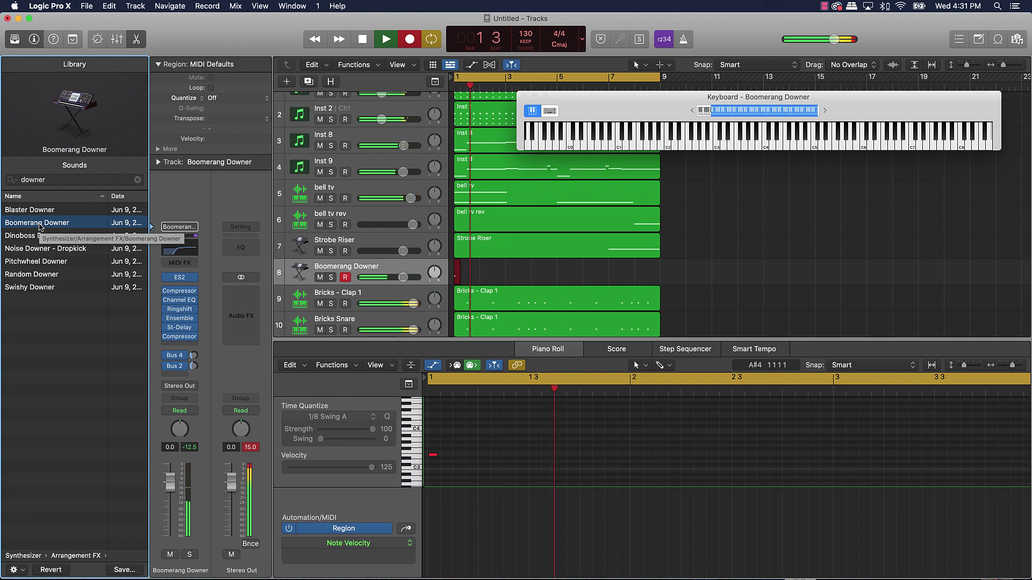
pyautogui.press('space')
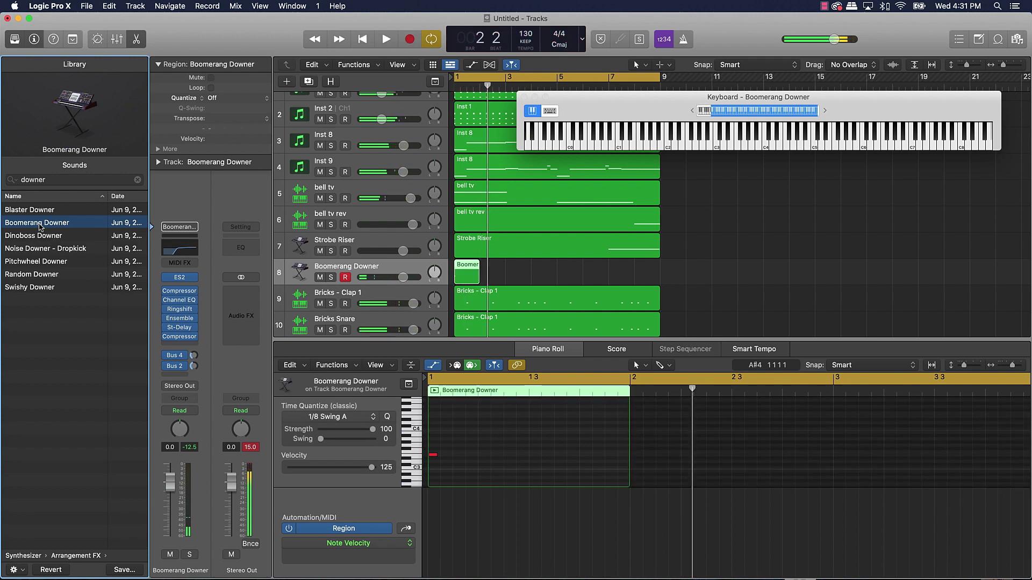
pyautogui.press('r')
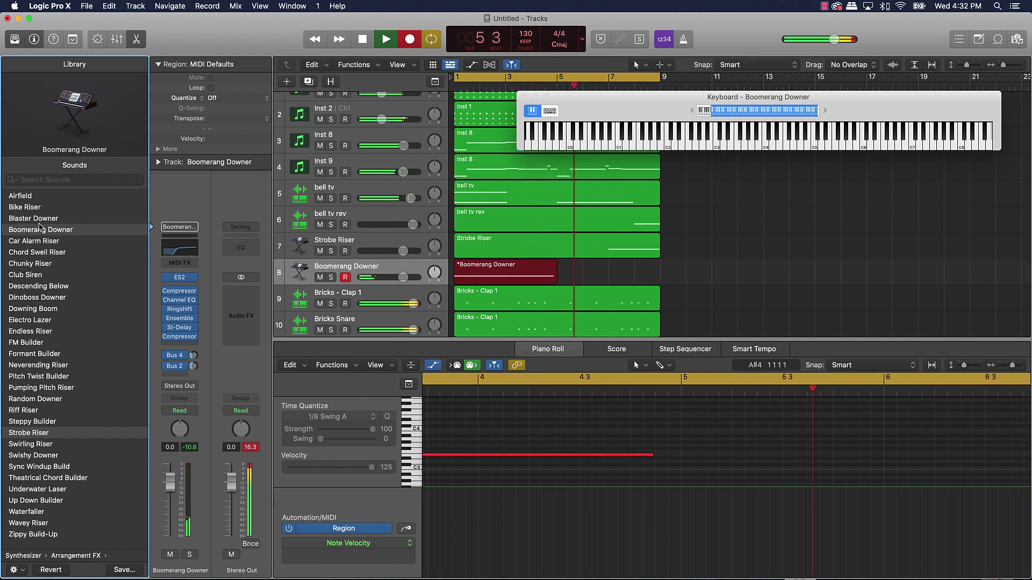
pyautogui.press('space')
pyautogui.press('Delete')
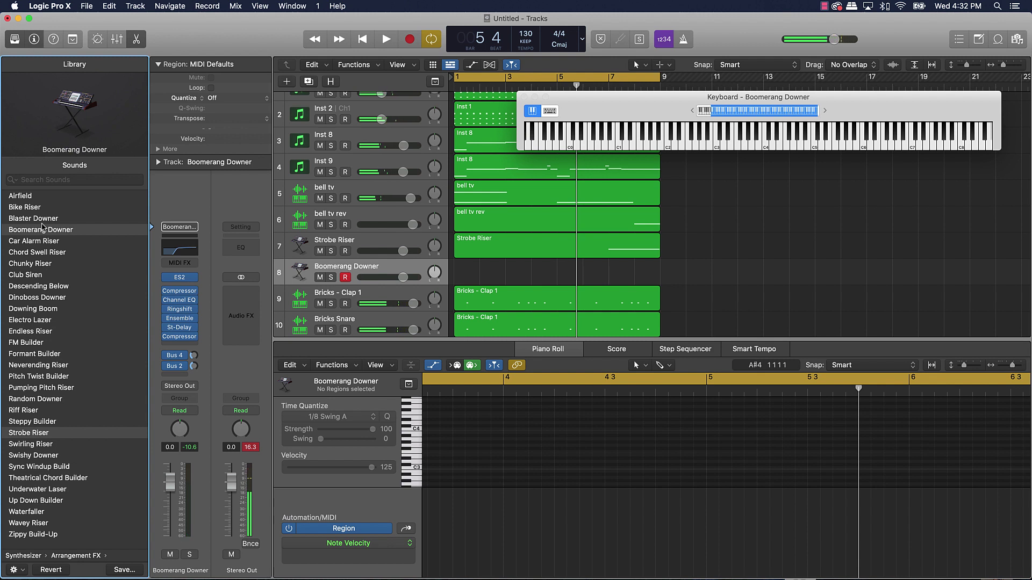
# Record a Boomerang Downer note lasting through bar 1 and extend its region's end to bar 9.
pyautogui.press('r')
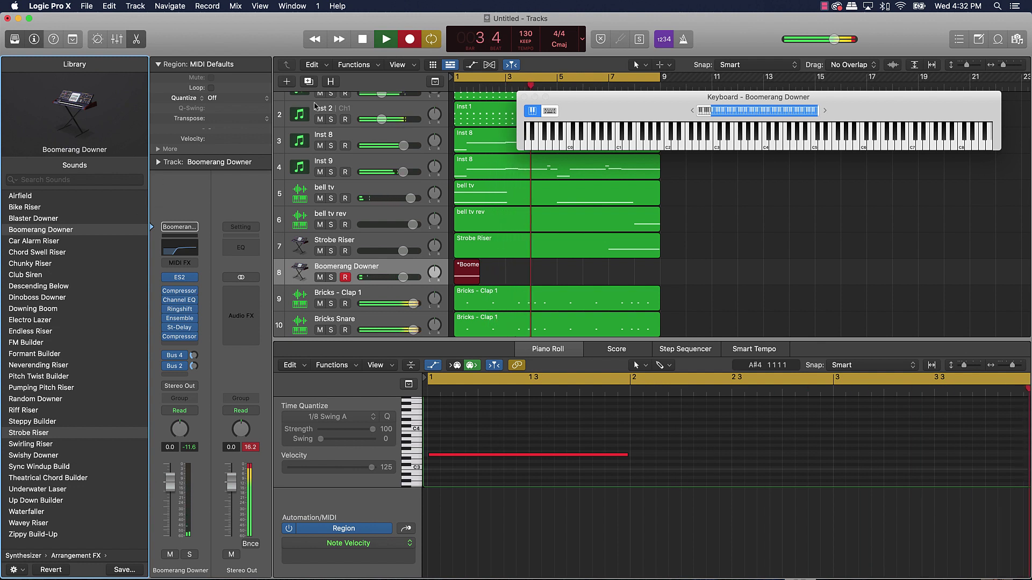
pyautogui.click(410, 39)
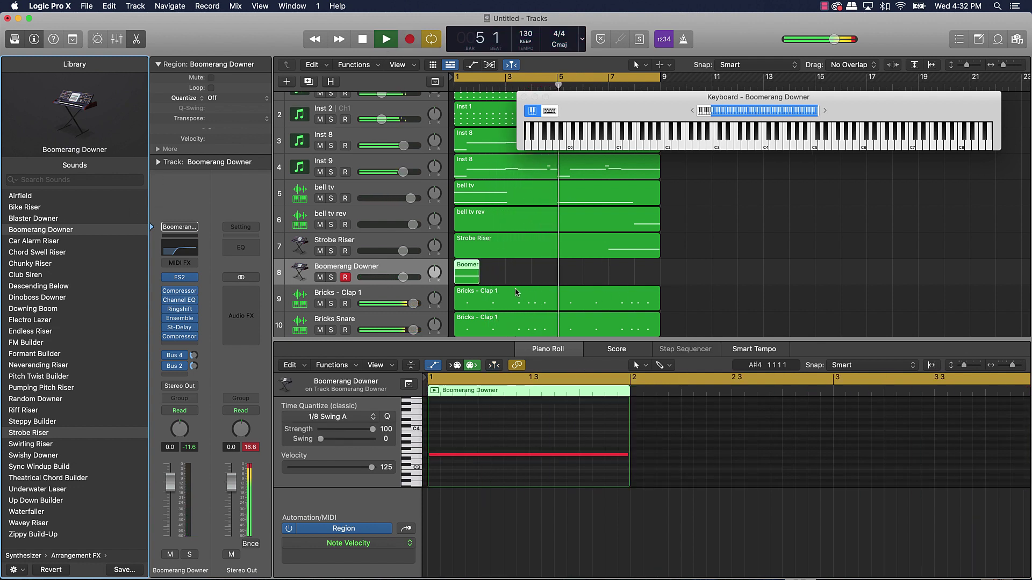
pyautogui.moveTo(479, 269); pyautogui.dragTo(652, 267)
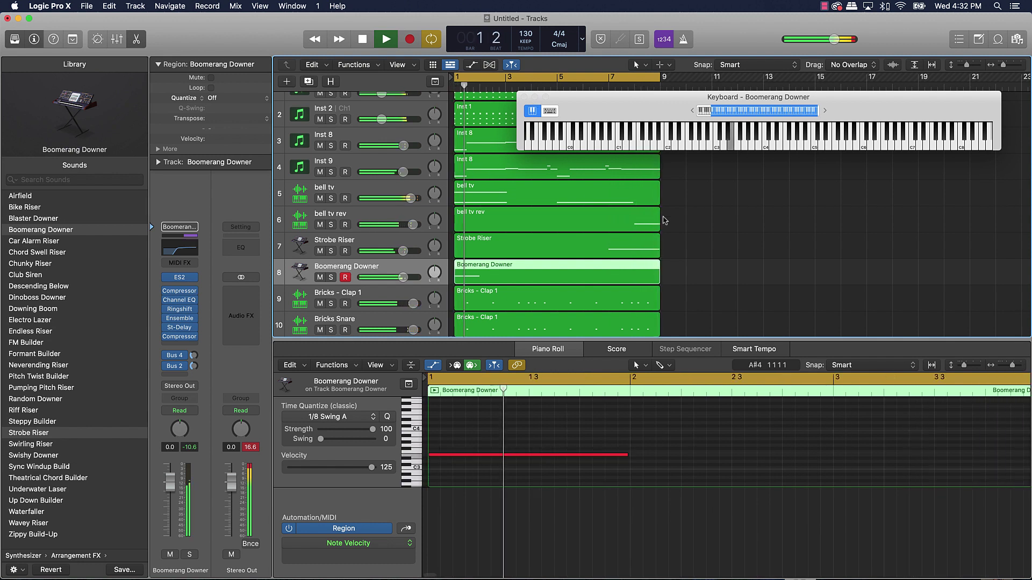
pyautogui.press('space')
# Delay the reversed bell note in bar 8 of the bell tv rev region by about half a beat and trim its end to bar 9.
pyautogui.click(643, 220)
pyautogui.press('e')
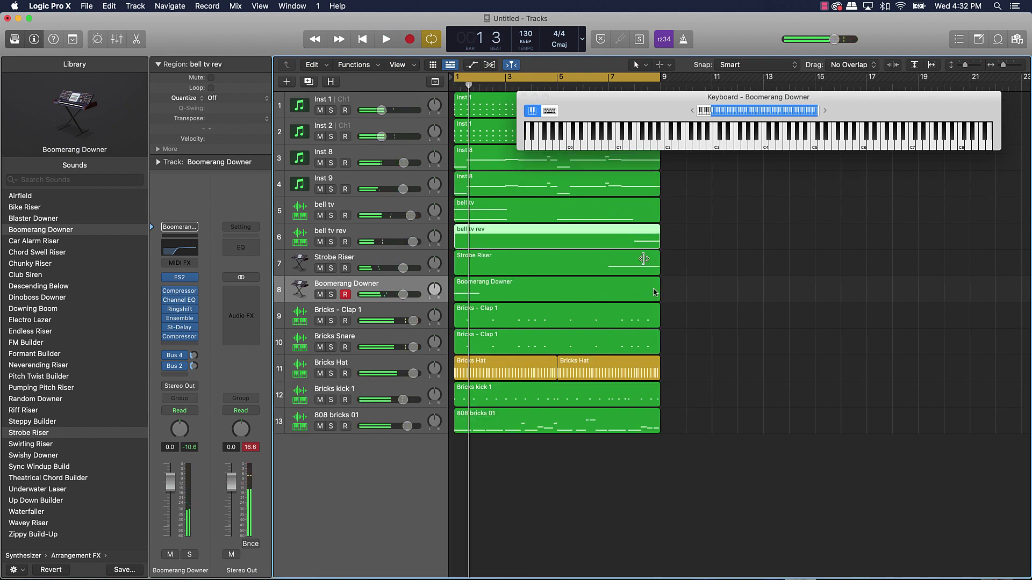
pyautogui.press('e')
pyautogui.hscroll(15, 789, 395)
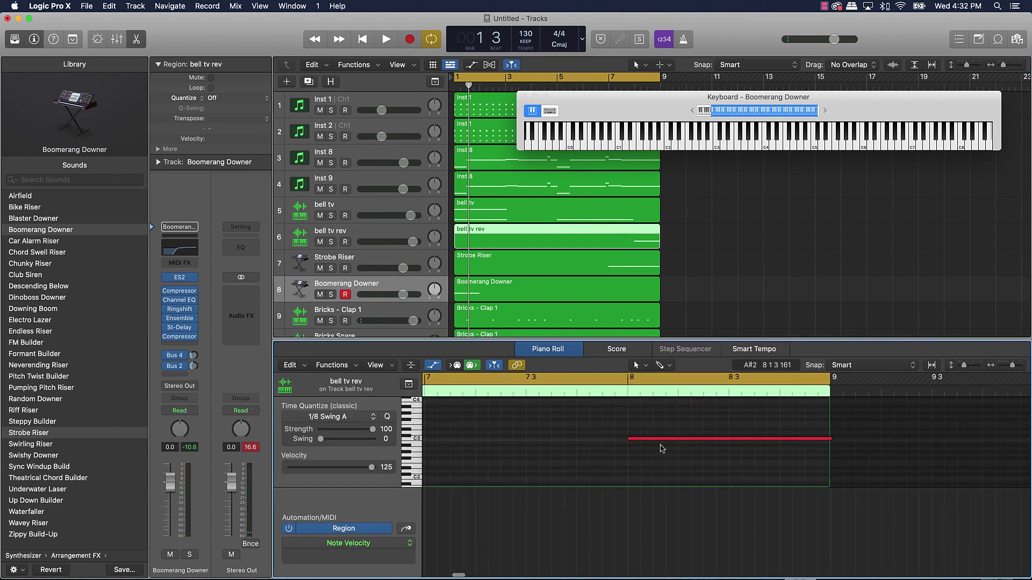
pyautogui.moveTo(661, 442); pyautogui.dragTo(686, 442)
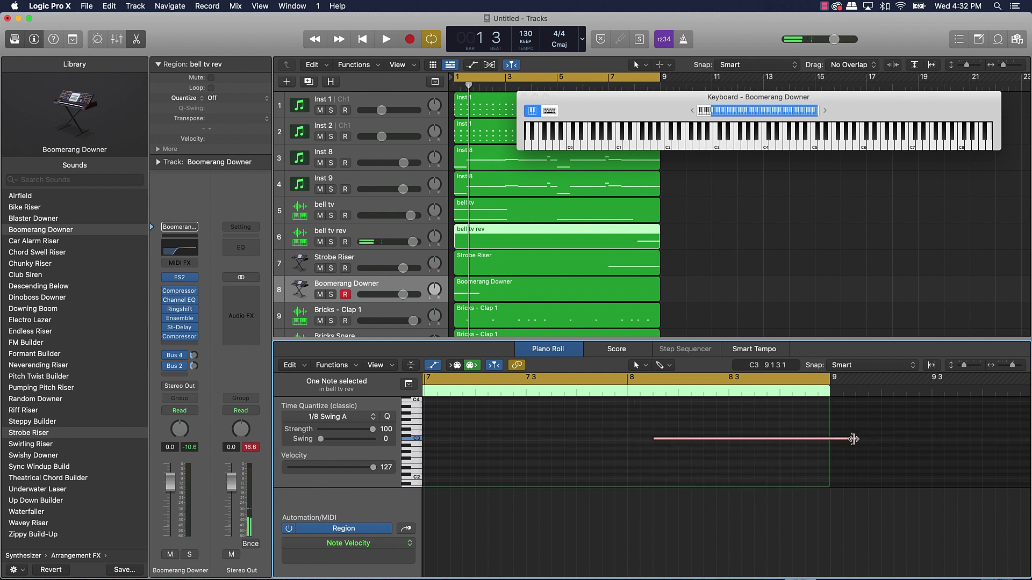
pyautogui.moveTo(846, 439); pyautogui.dragTo(829, 439)
pyautogui.click(692, 216)
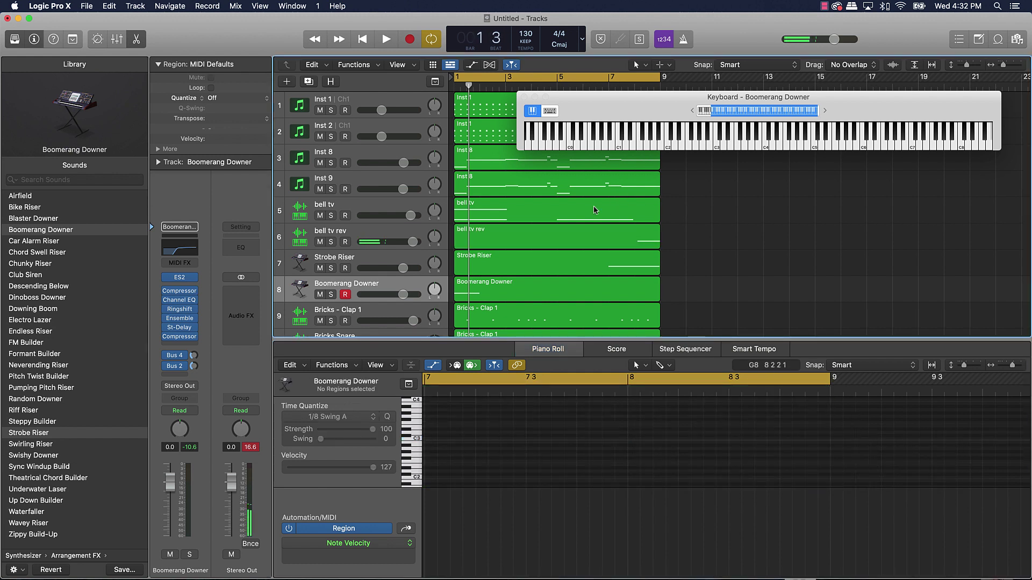
# Play the beat from bar 5, lower the Strobe Riser track's volume and set the Boomerang Downer track's volume to -10.0 dB.
pyautogui.doubleClick(555, 85)
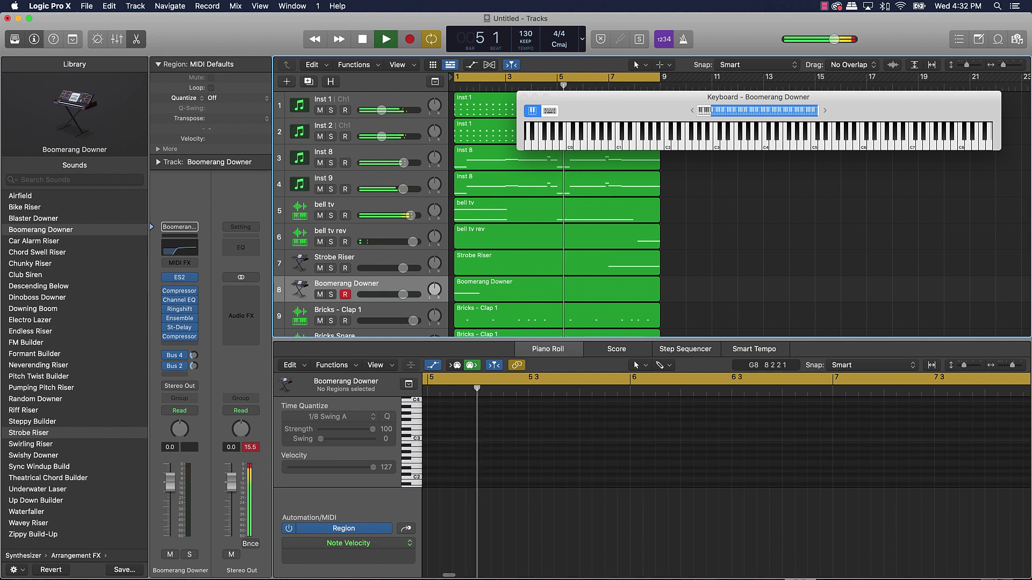
pyautogui.moveTo(587, 99); pyautogui.dragTo(722, 86)
pyautogui.moveTo(390, 269); pyautogui.dragTo(391, 268)
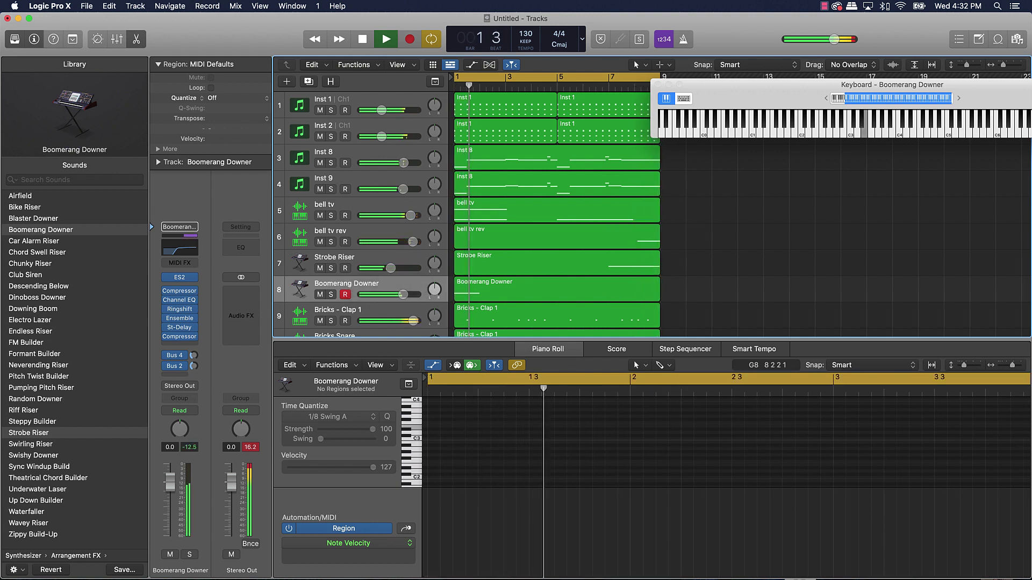
pyautogui.press('space')
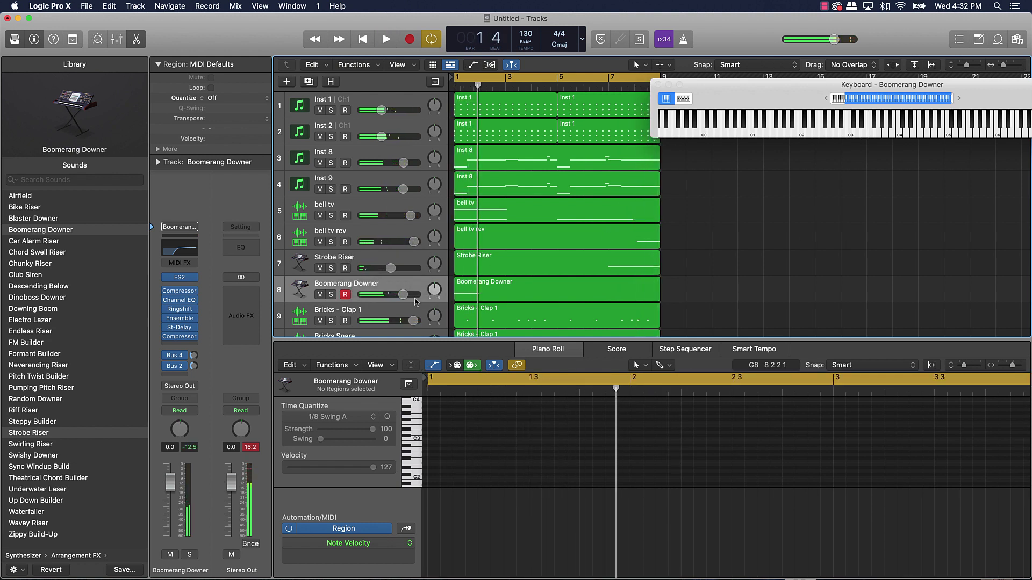
pyautogui.moveTo(405, 298); pyautogui.dragTo(385, 296)
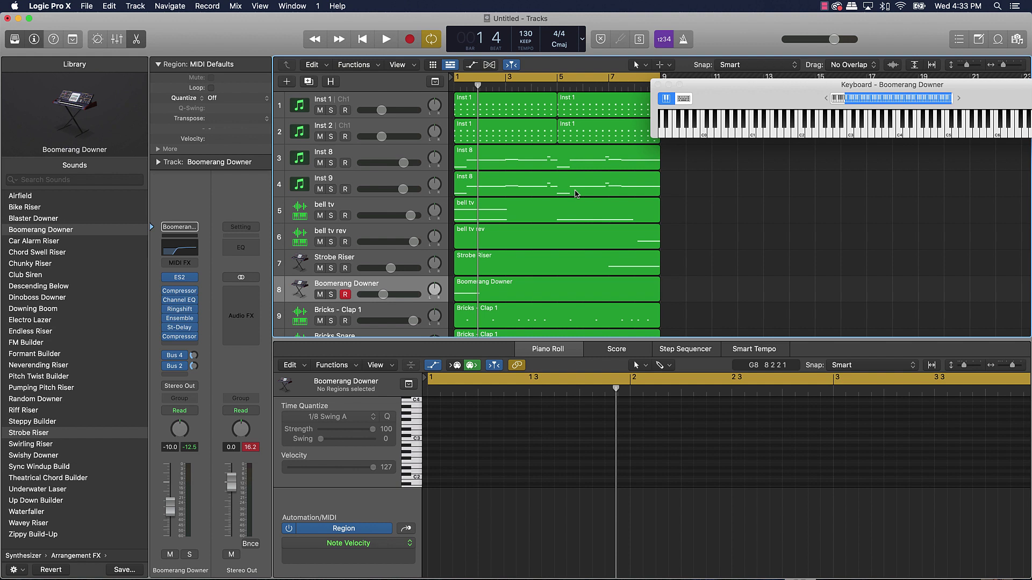
# Add a new software instrument track, search the sounds for "grand" and load Boesendorfer Grand Piano on it.
pyautogui.click(285, 82)
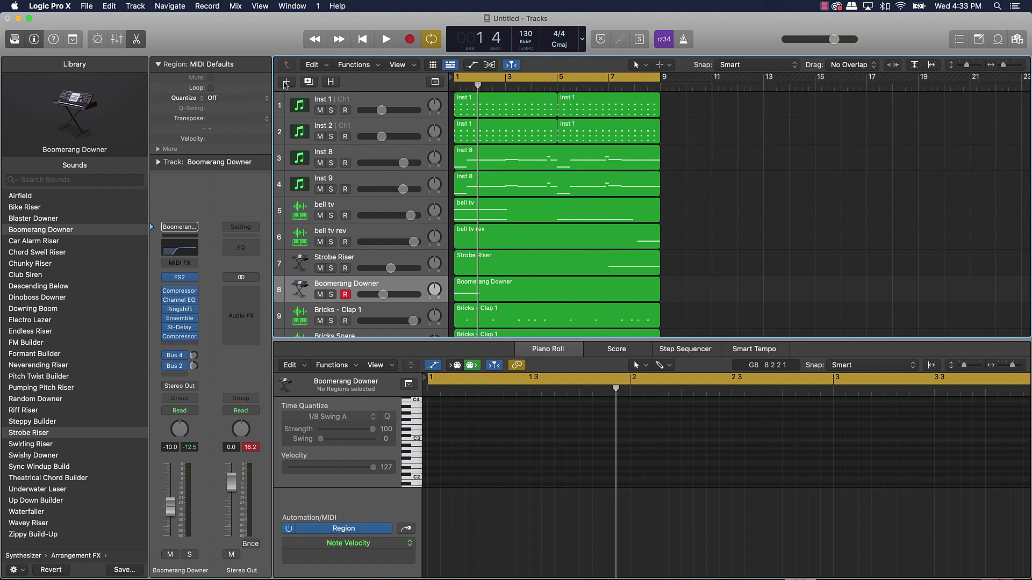
pyautogui.click(680, 189)
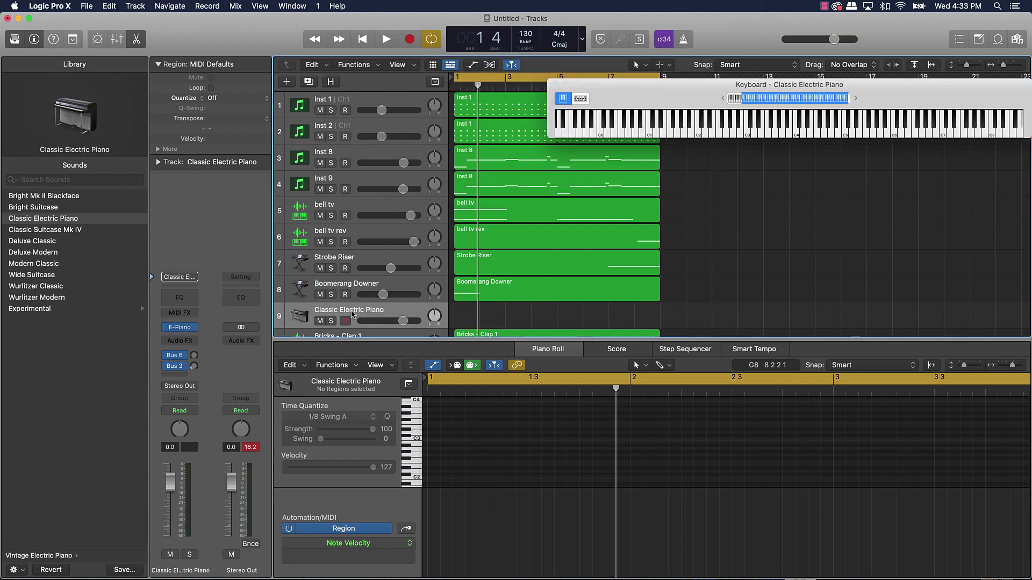
pyautogui.click(79, 181)
pyautogui.write('gra')
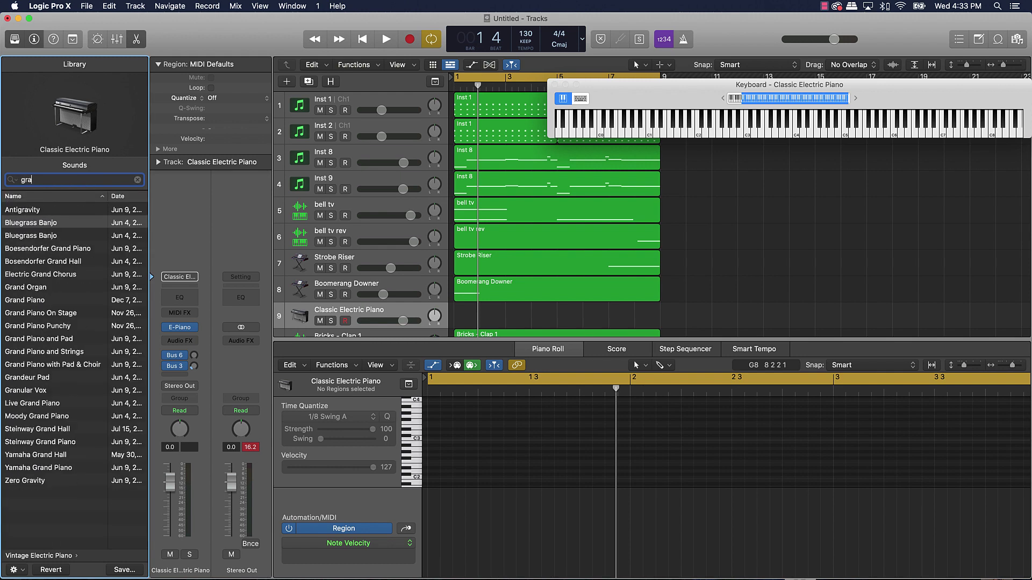
pyautogui.write('nd')
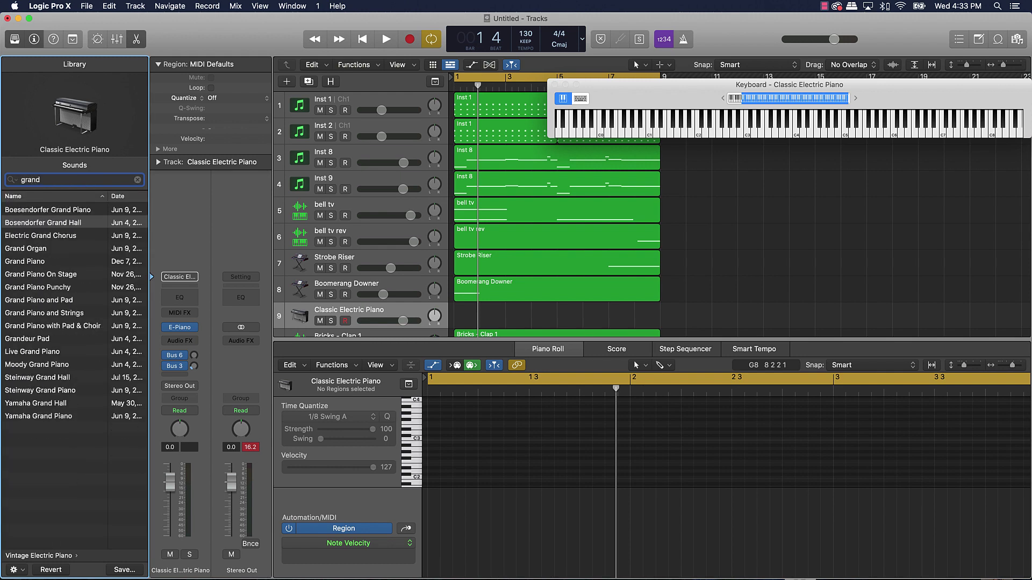
pyautogui.click(81, 212)
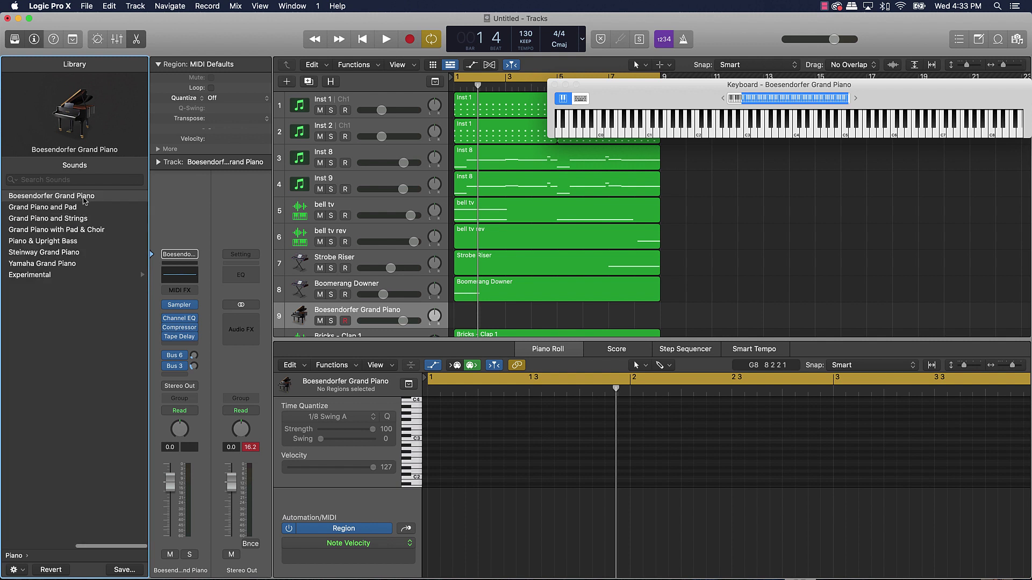
pyautogui.click(85, 198)
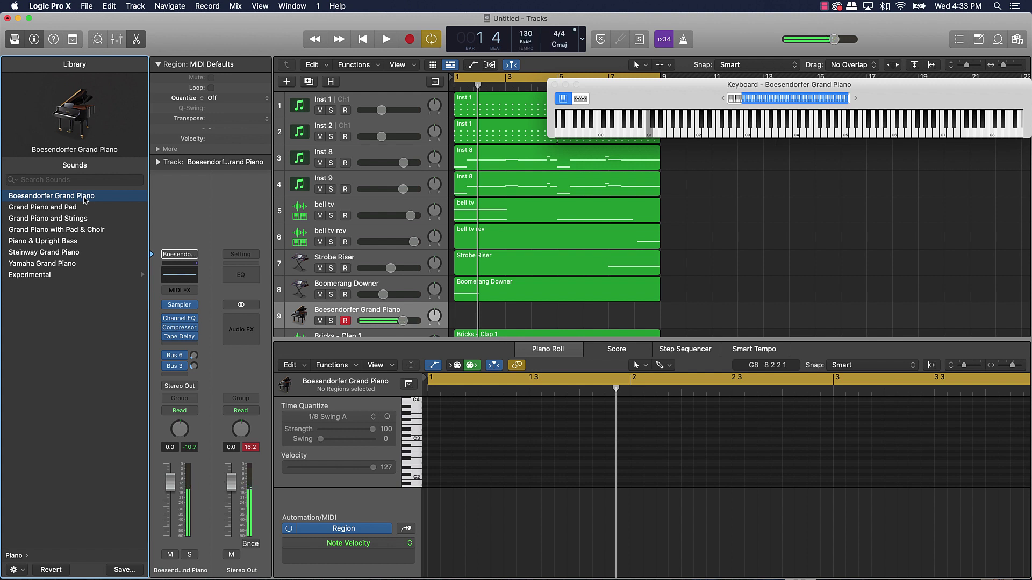
# Record a short low piano hit at the start of bar 1 and raise the Boesendorfer Grand Piano track's volume to 4.4 dB.
pyautogui.click(538, 320)
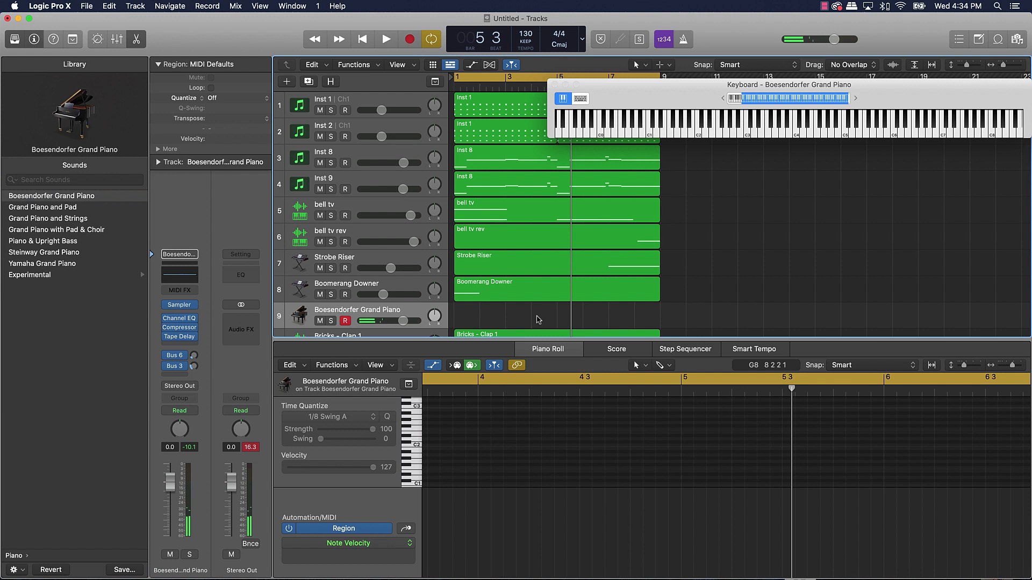
pyautogui.press('r')
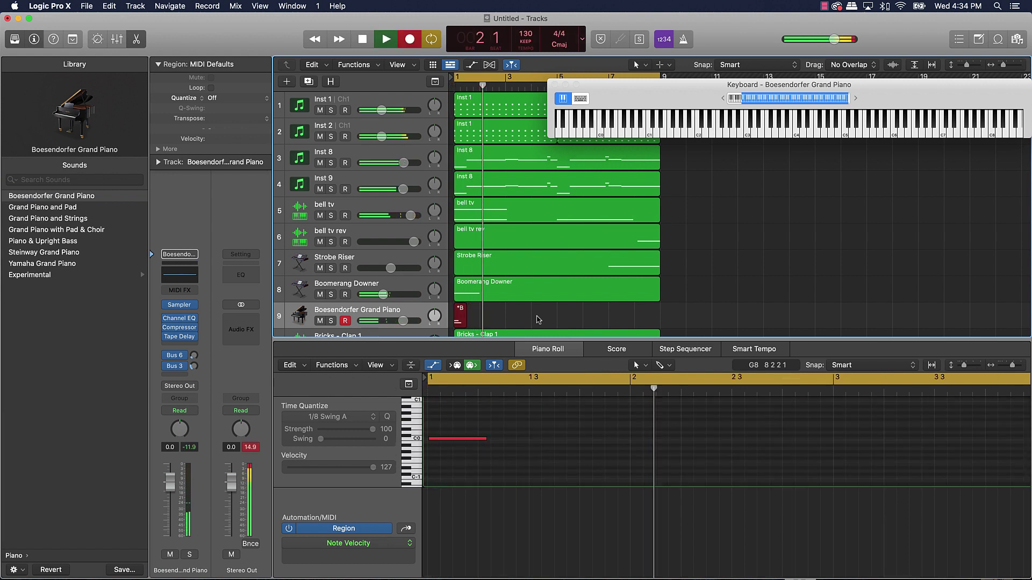
pyautogui.press('space')
pyautogui.moveTo(410, 317); pyautogui.dragTo(421, 317)
pyautogui.press('space')
pyautogui.press('space')
pyautogui.press('space')
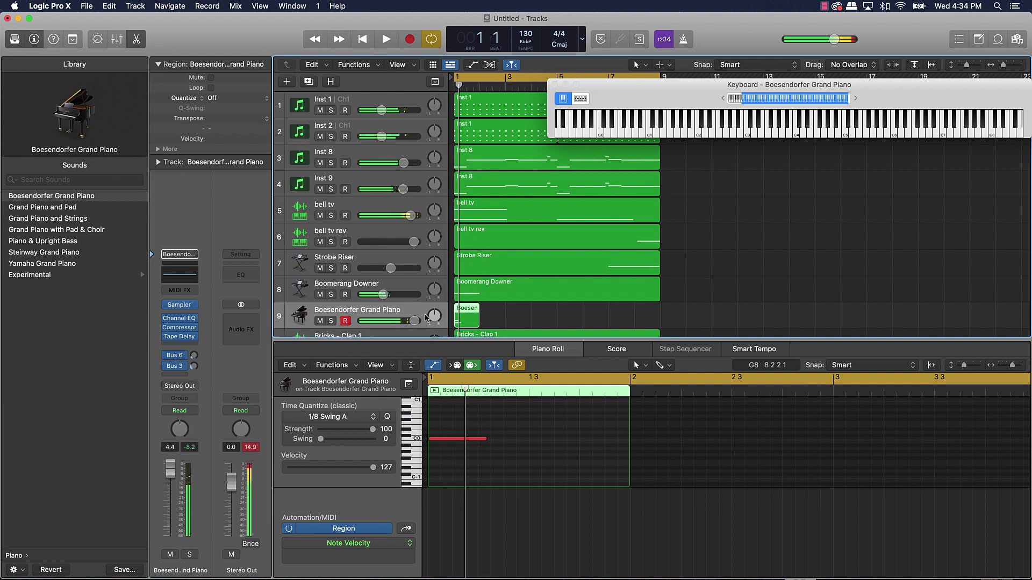
pyautogui.press('space')
# Extend the Boesendorfer Grand Piano region's end to bar 9 and quantize its two low notes to 1/8 Swing A.
pyautogui.click(490, 320)
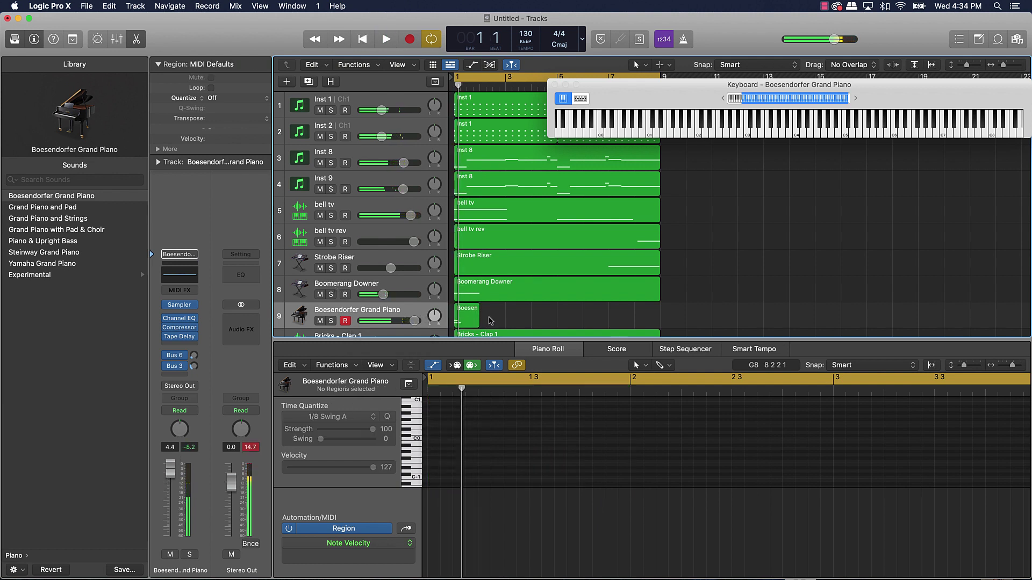
pyautogui.moveTo(478, 319); pyautogui.dragTo(653, 324)
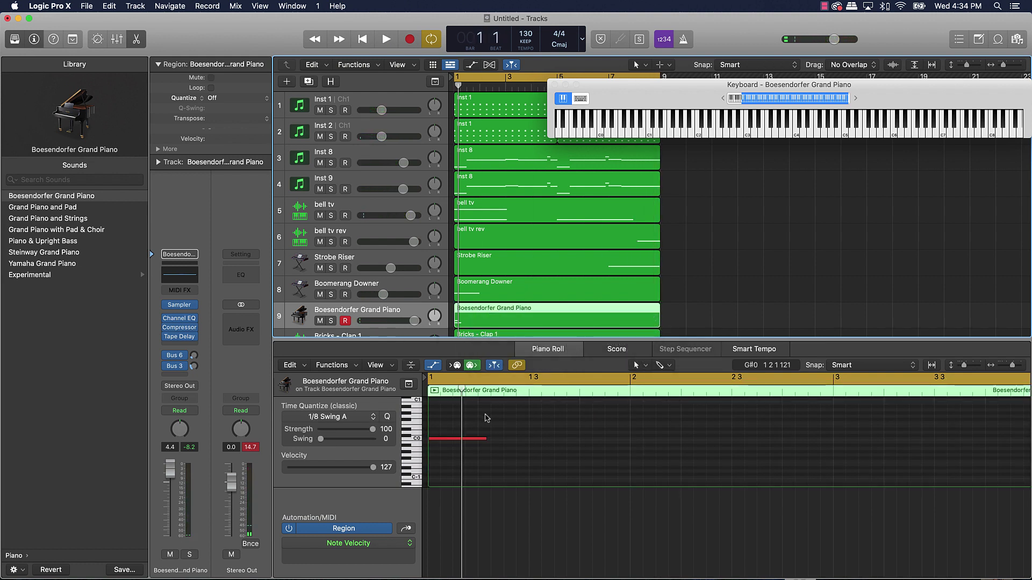
pyautogui.moveTo(509, 424); pyautogui.dragTo(430, 446)
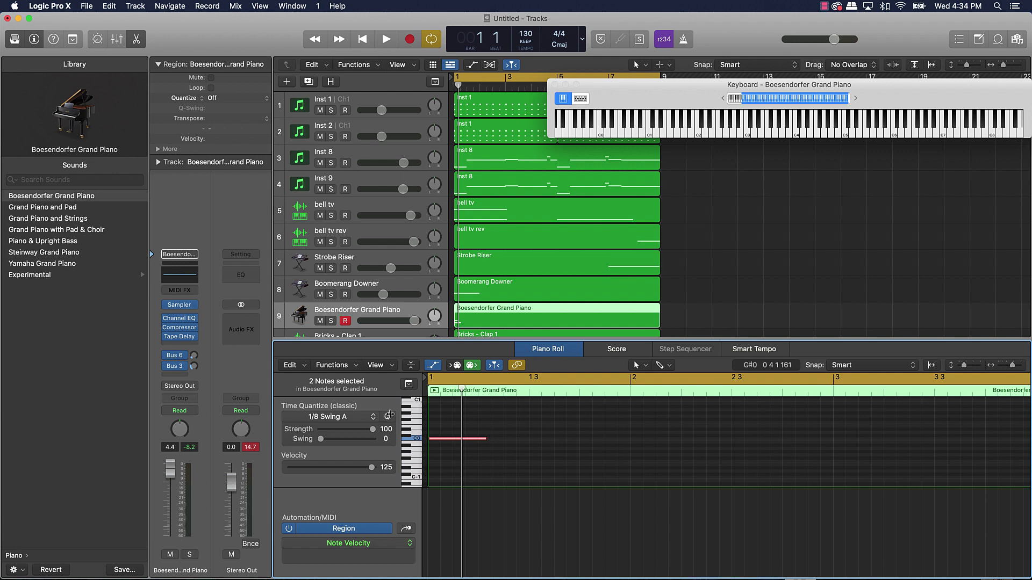
# Close the piano roll and reduce the track height until all 14 tracks fit in the arrangement.
pyautogui.click(691, 256)
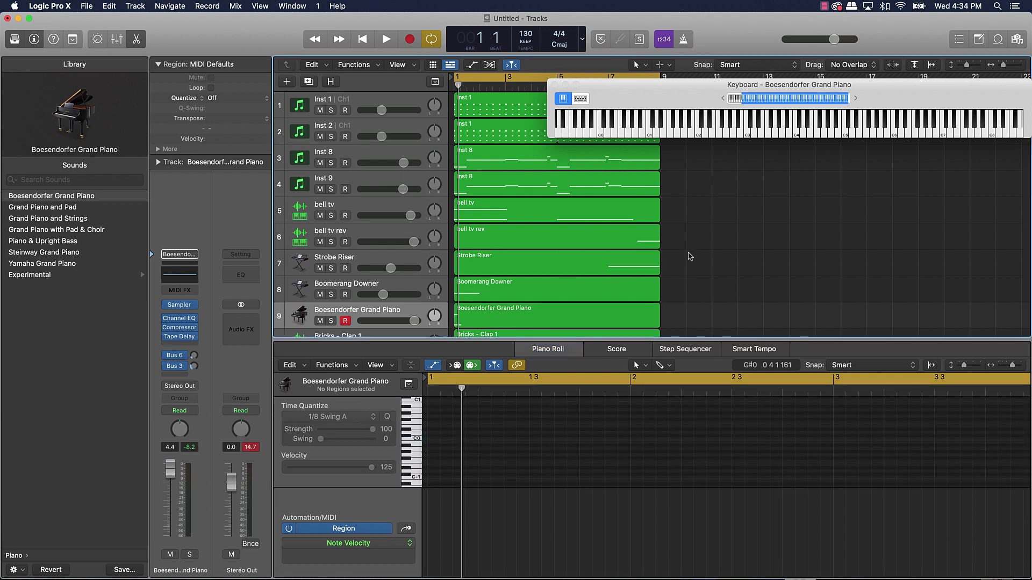
pyautogui.click(140, 41)
pyautogui.press('super+Up')
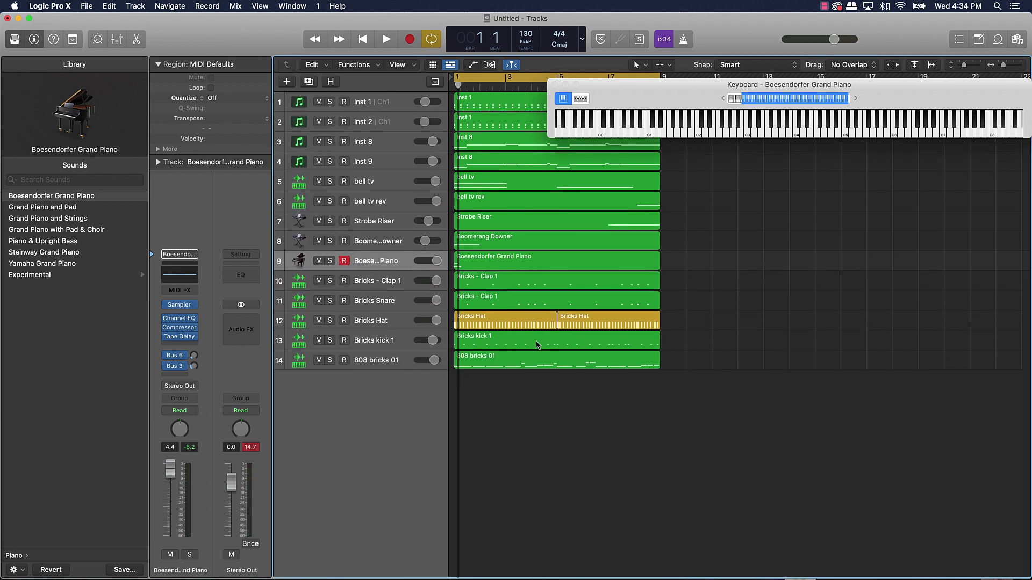